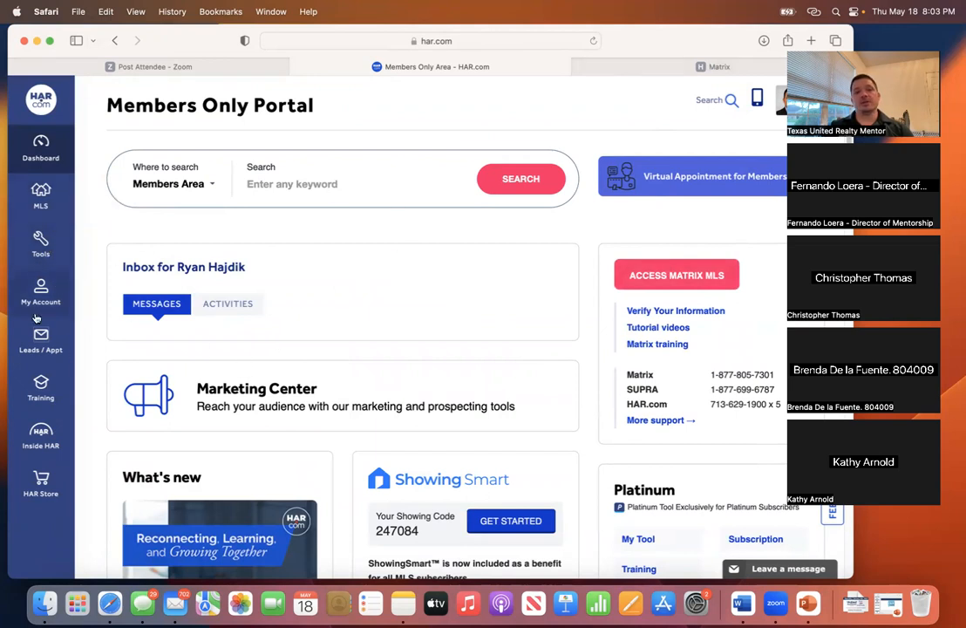
- Launch Transaction Desk from the portal's Tools > Third Party Tools list
left_click(41, 249)
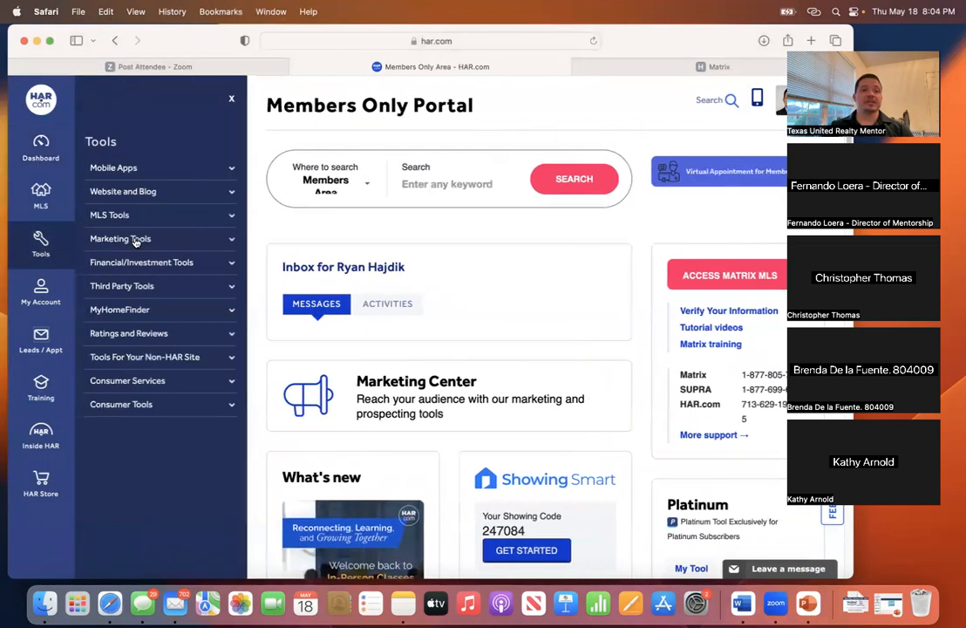
left_click(136, 240)
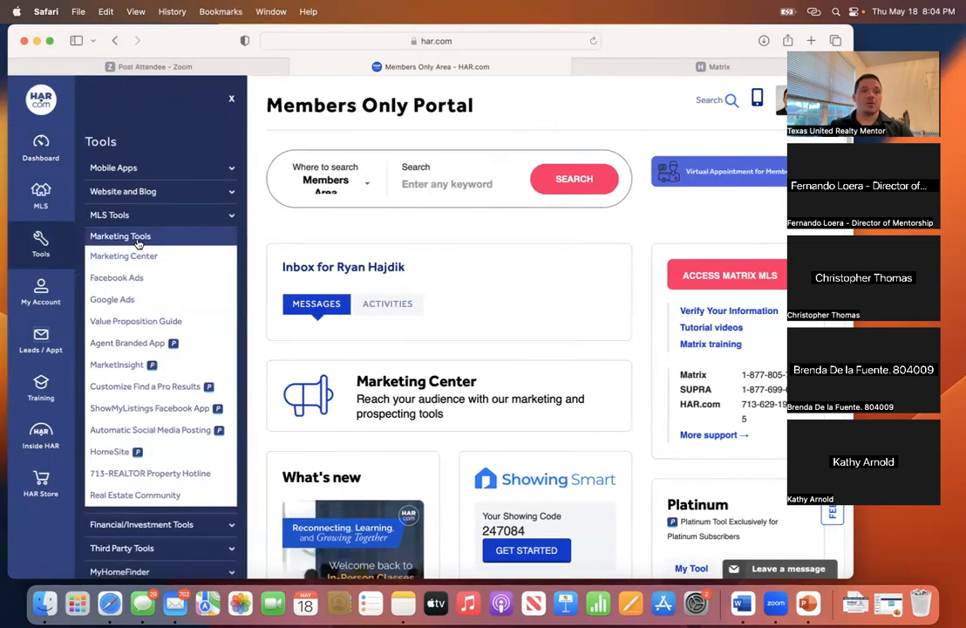
left_click(228, 240)
left_click(157, 291)
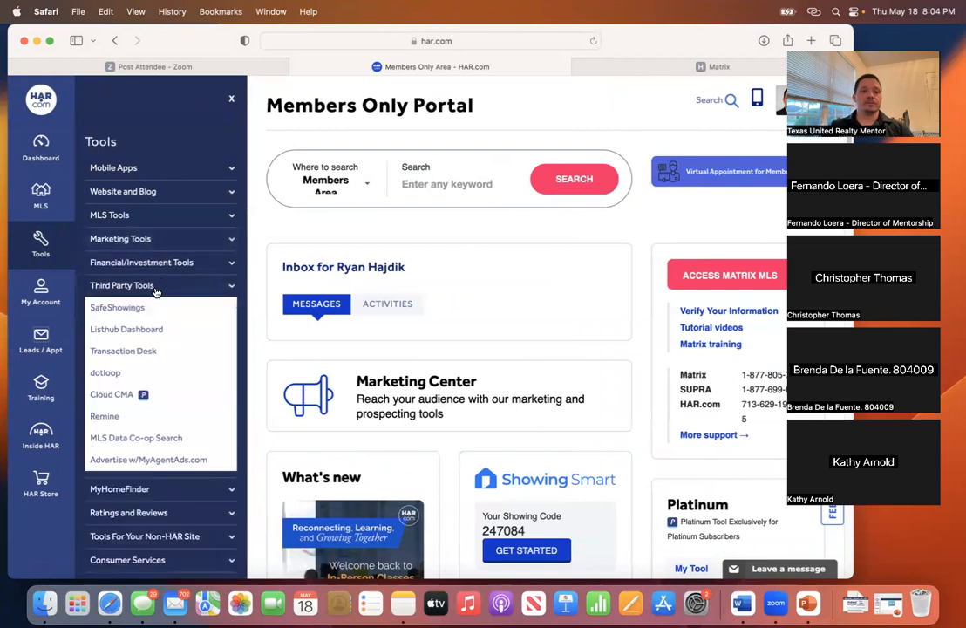
left_click(133, 348)
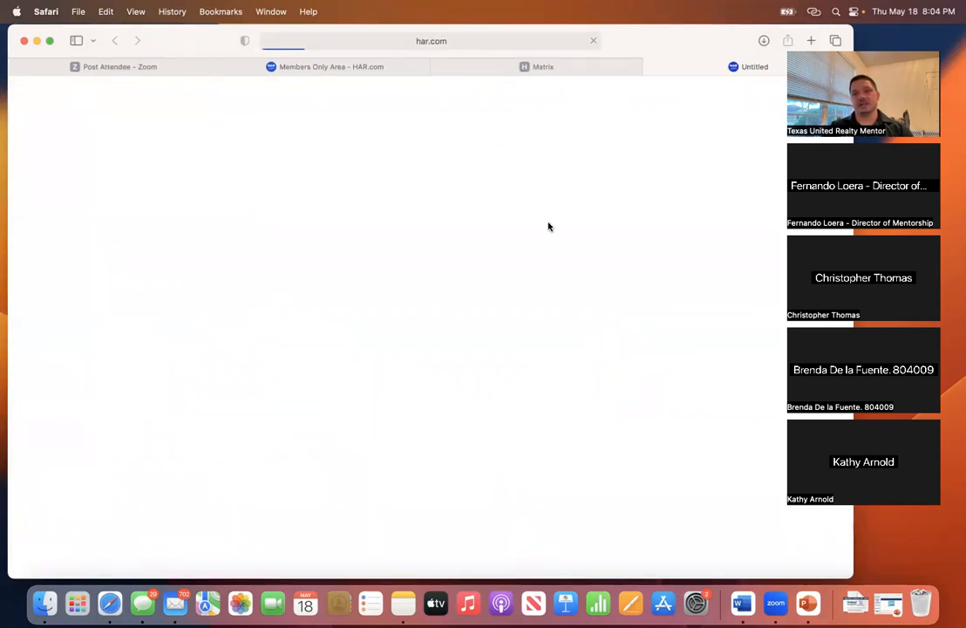
- On the Matrix page, postpone the San Antonio Data Share, #MemberFocusMonday and remaining announcements
left_click(552, 70)
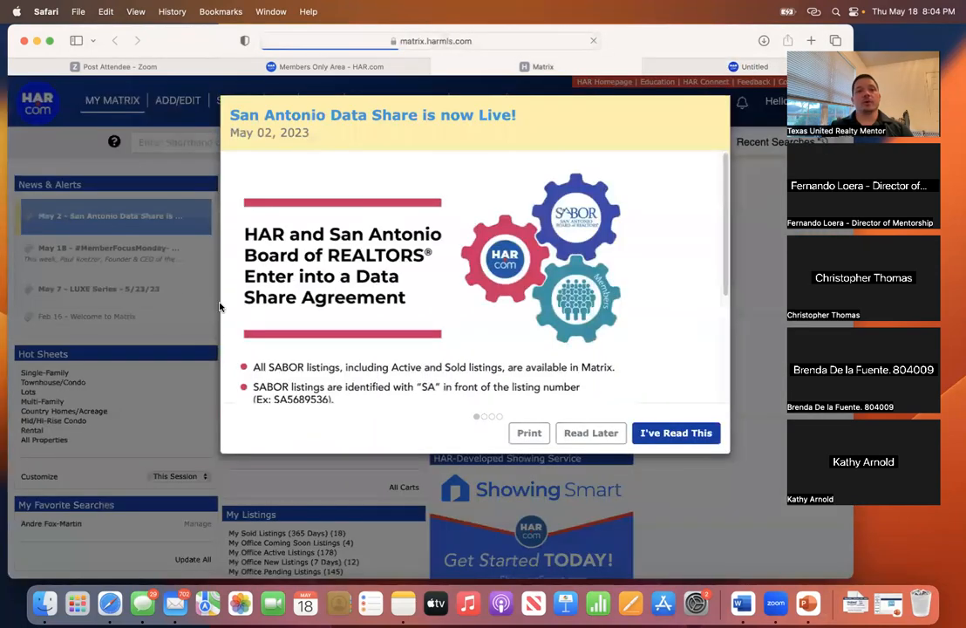
left_click(569, 433)
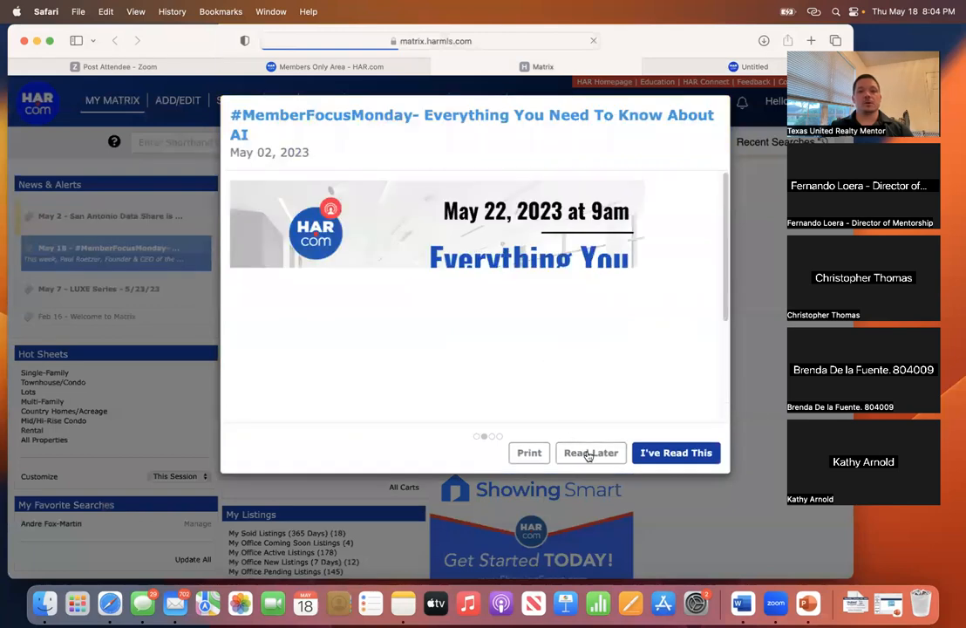
left_click(587, 452)
left_click(613, 434)
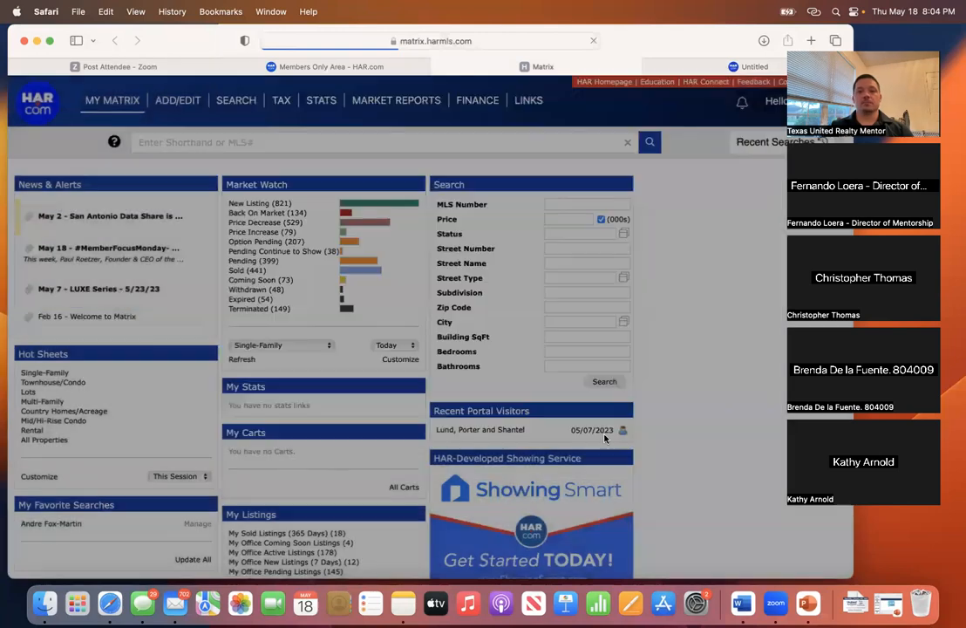
- Reload the stalled TransactionDesk tab, then close it
left_click(714, 64)
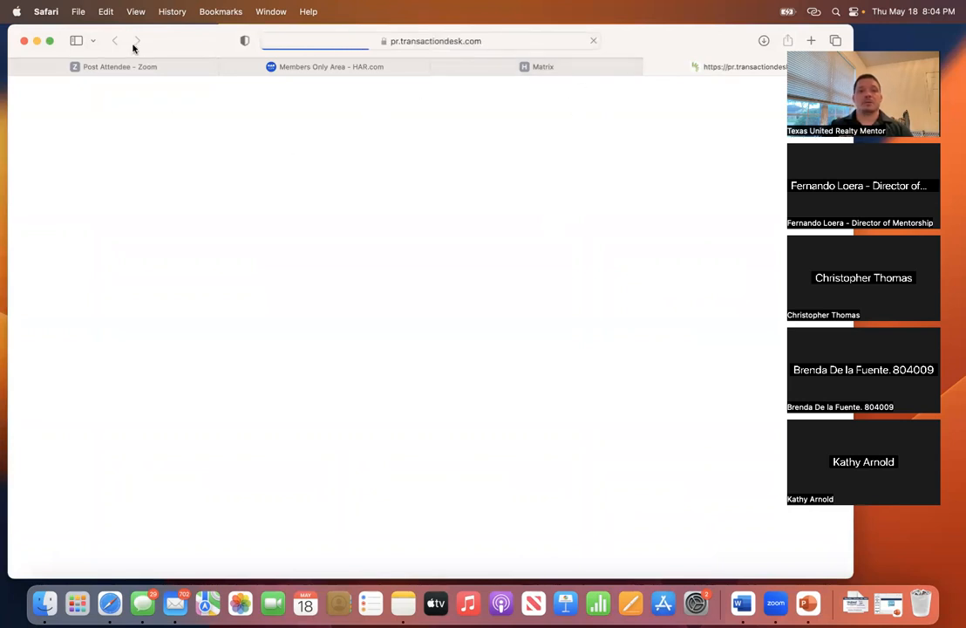
left_click_drag(153, 38, 145, 44)
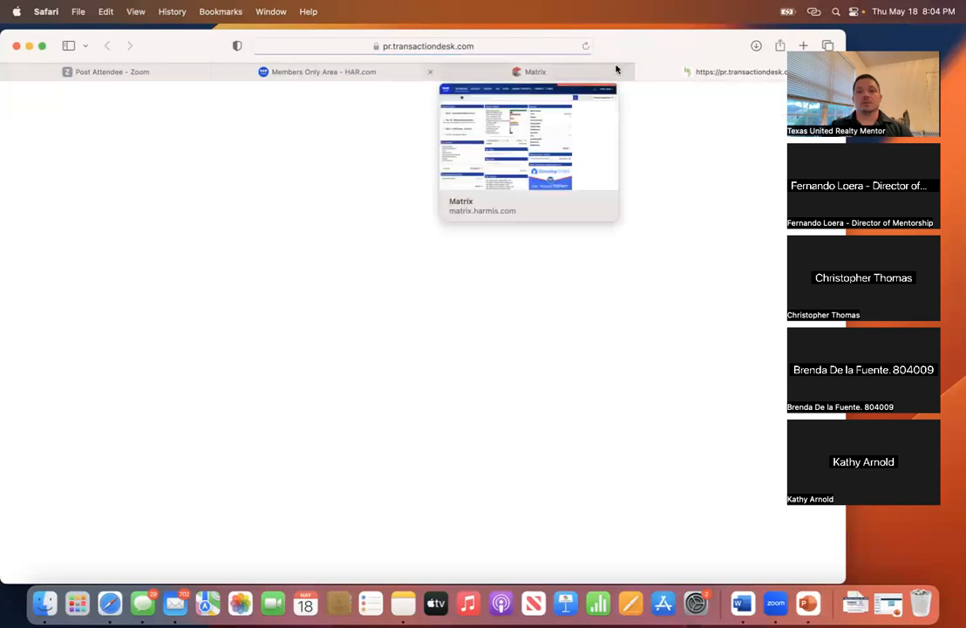
left_click(585, 47)
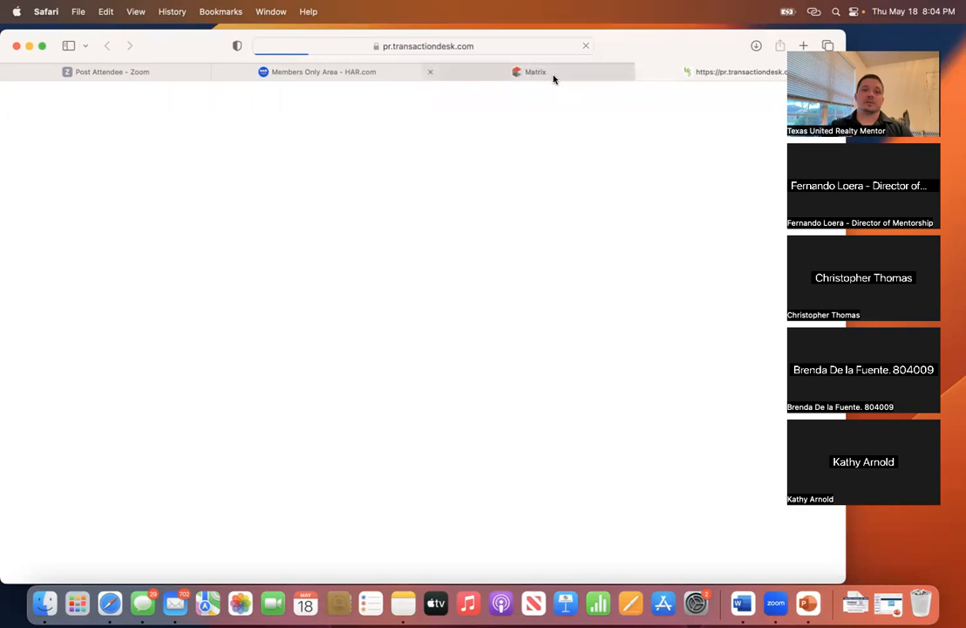
mouse_move(557, 78)
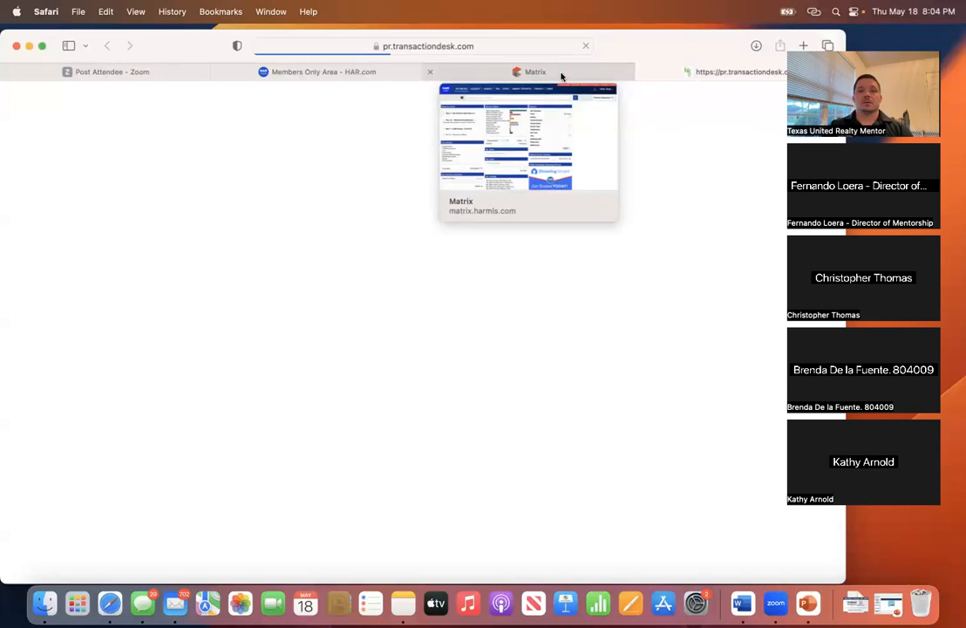
left_click(643, 74)
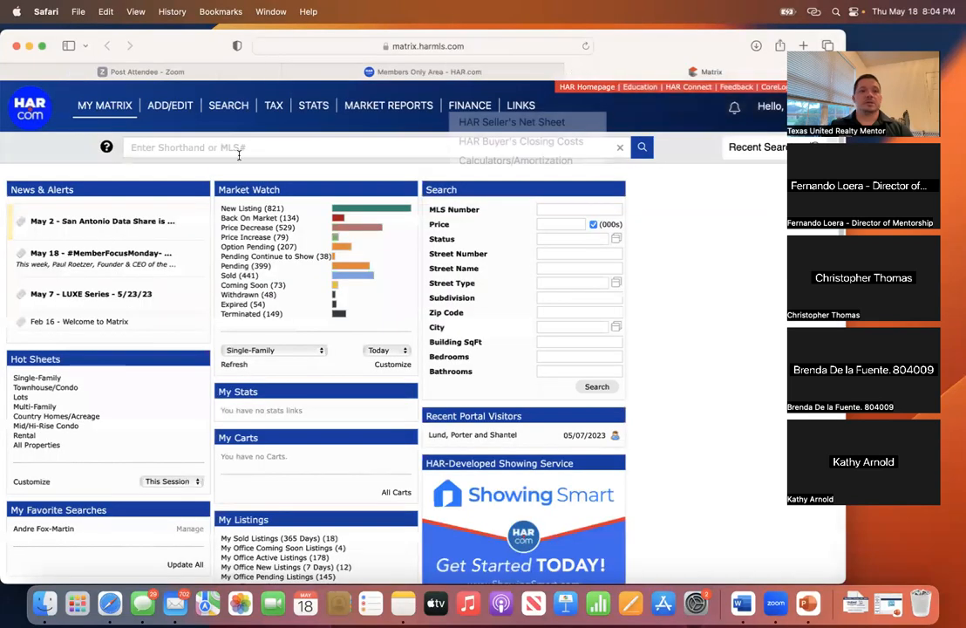
- Close the Matrix tab and relaunch Transaction Desk from the members portal
left_click(574, 75)
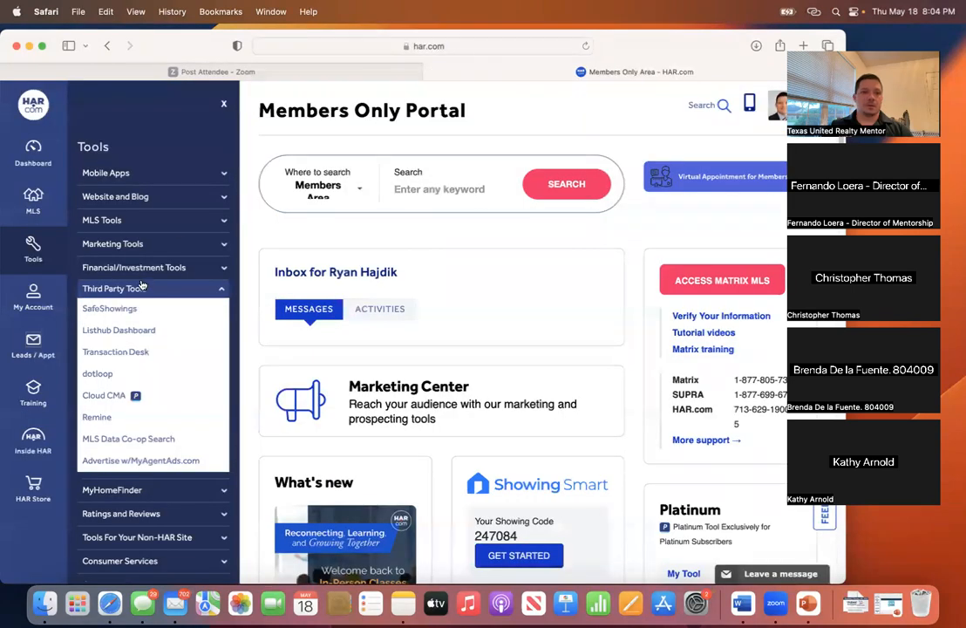
left_click(122, 352)
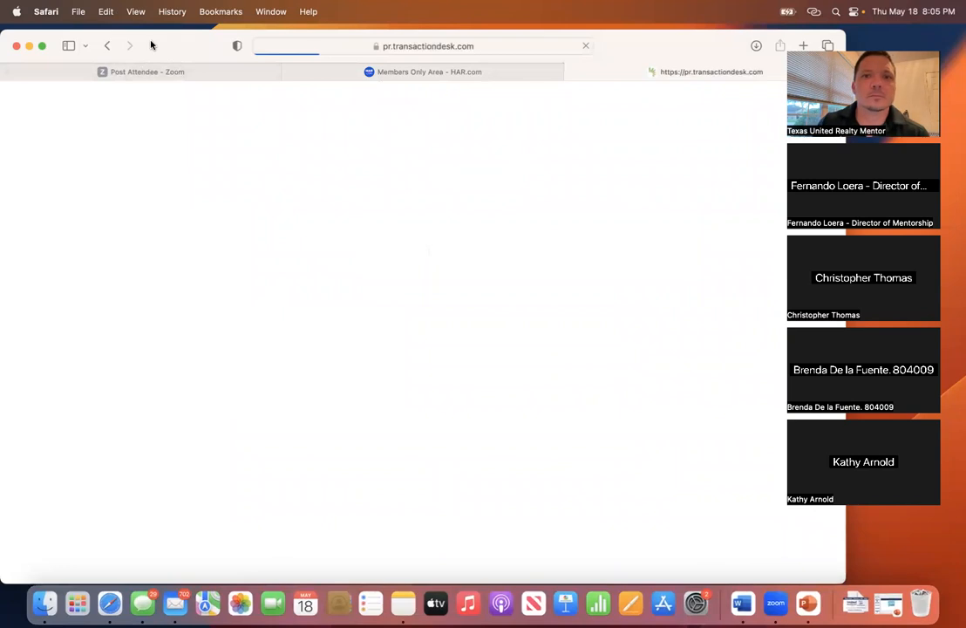
left_click_drag(150, 56, 153, 81)
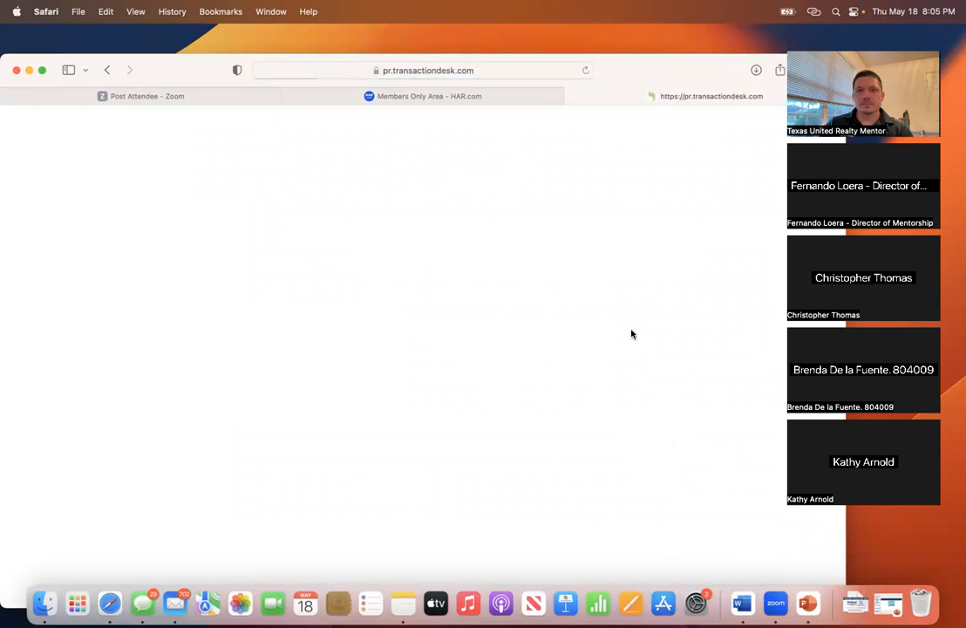
left_click_drag(201, 76, 192, 38)
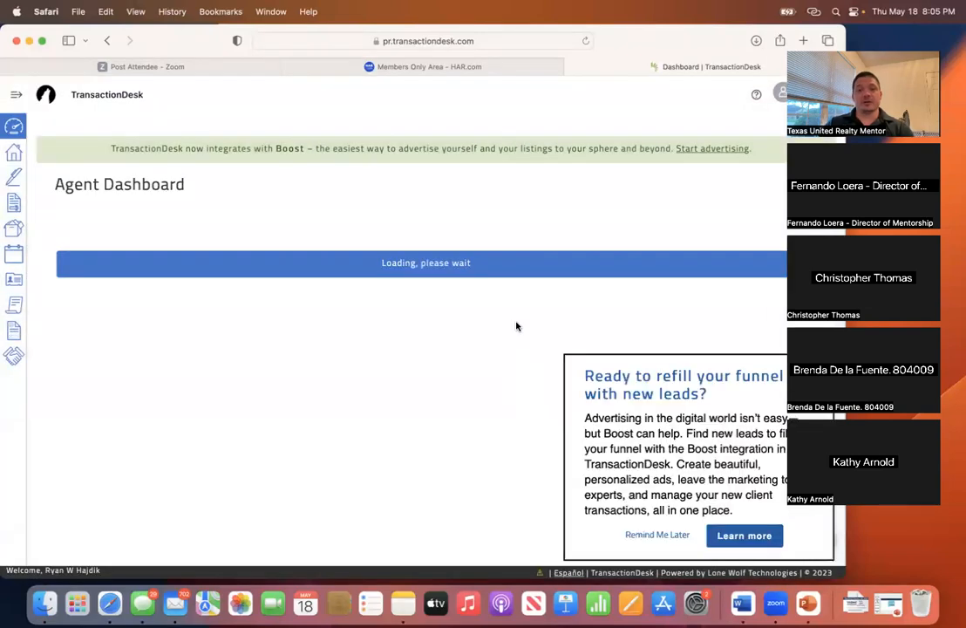
- Start a new transaction, dismiss the Boost popup, and name it with the property address and client's surname
left_click(13, 154)
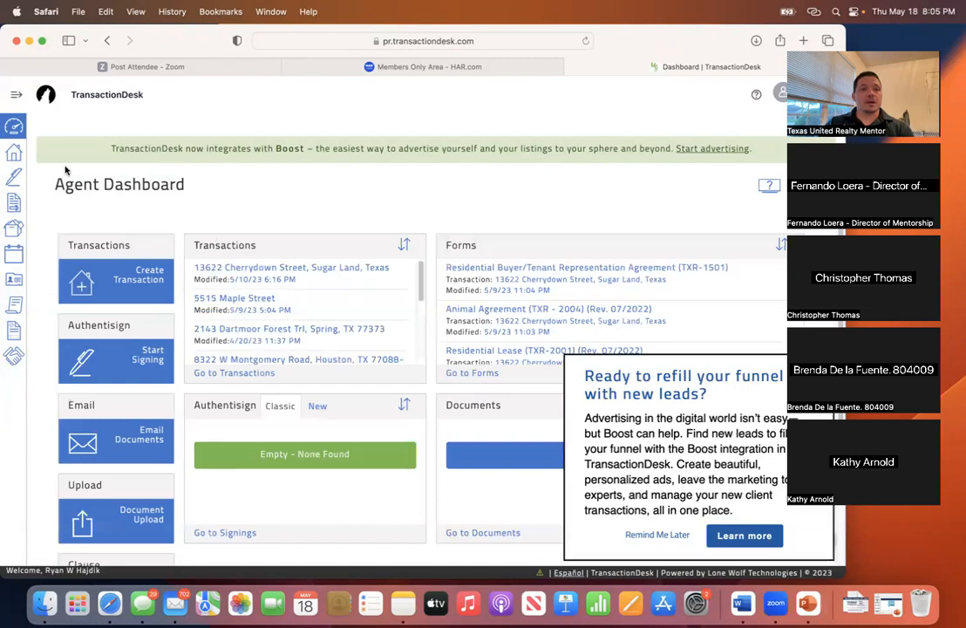
left_click(131, 281)
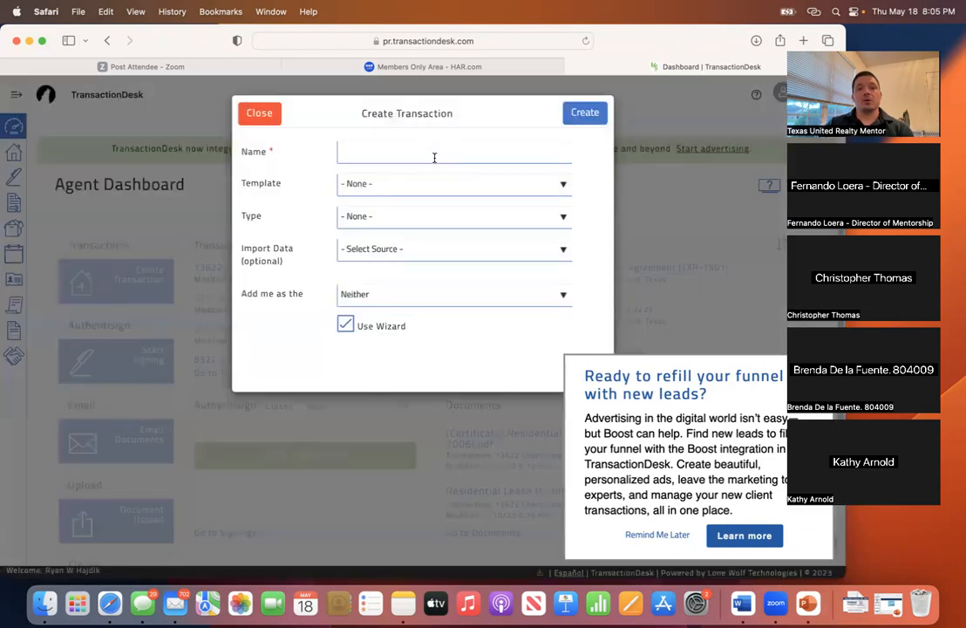
left_click(436, 158)
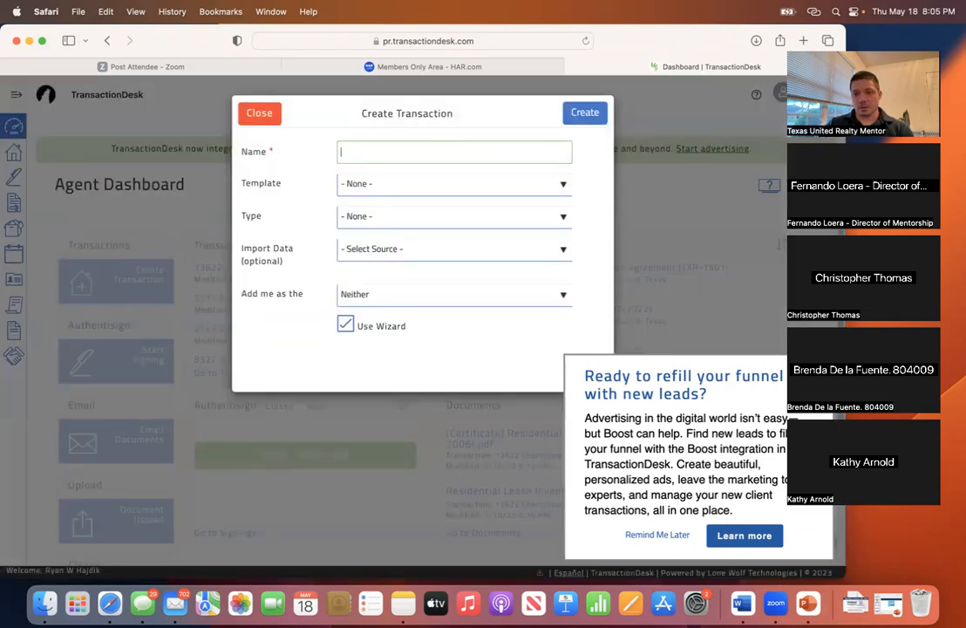
left_click(668, 536)
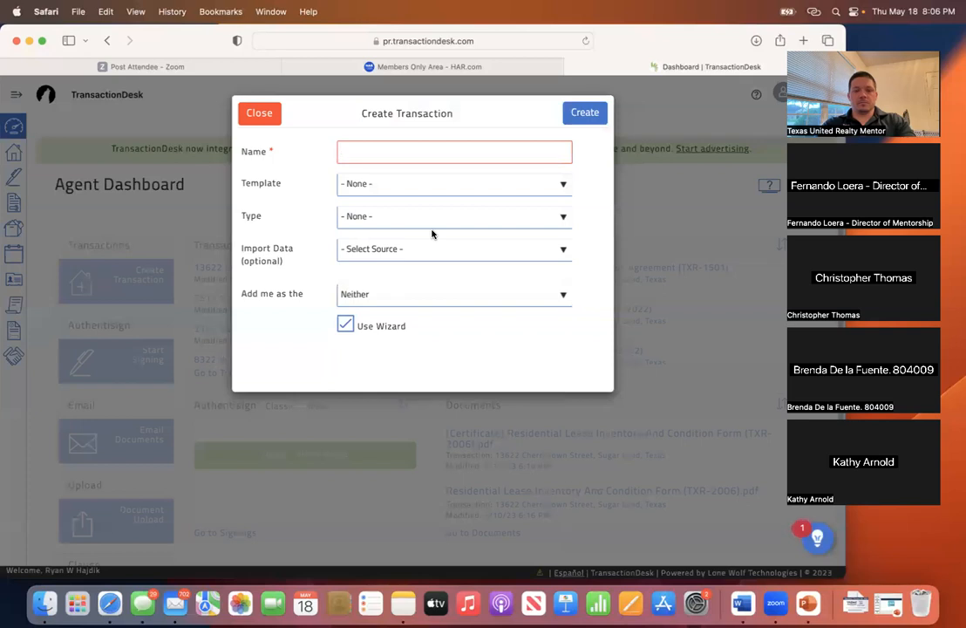
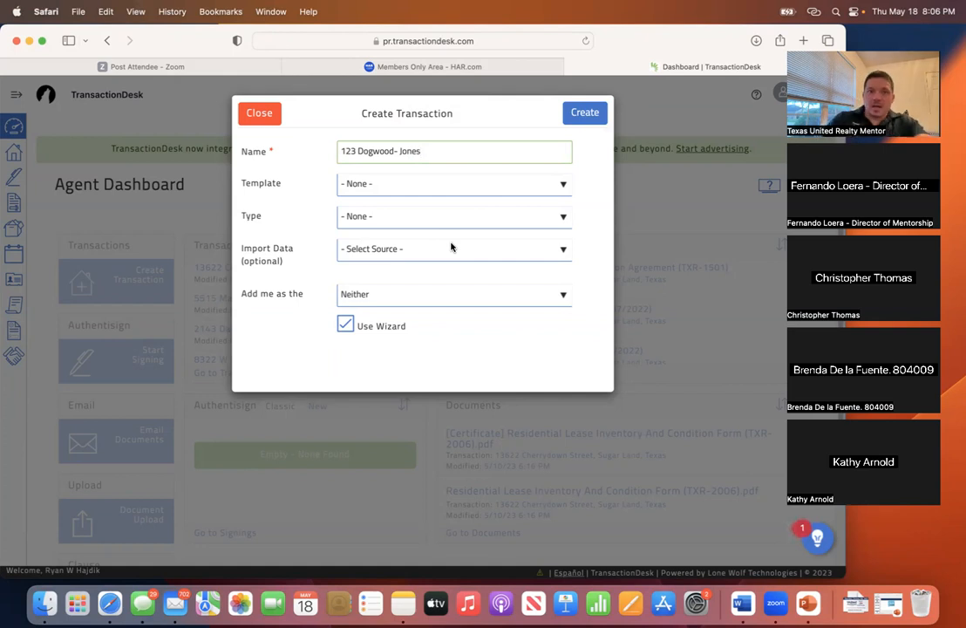
- Apply the BUYER Template - NOT Intermediary - 1 to 4 Residential and import data from HAR MLS
left_click(443, 191)
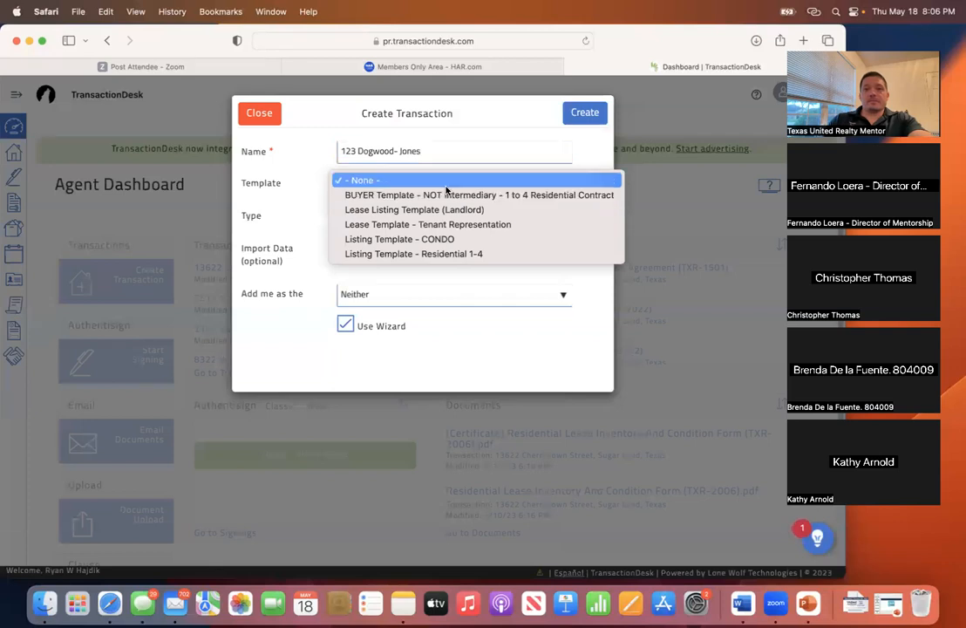
left_click(313, 304)
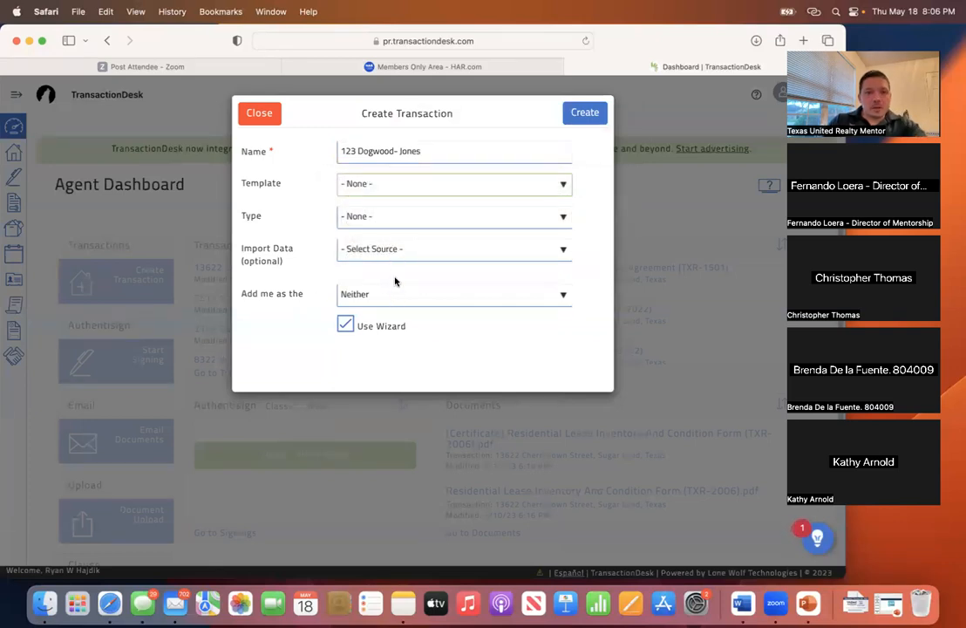
left_click(391, 215)
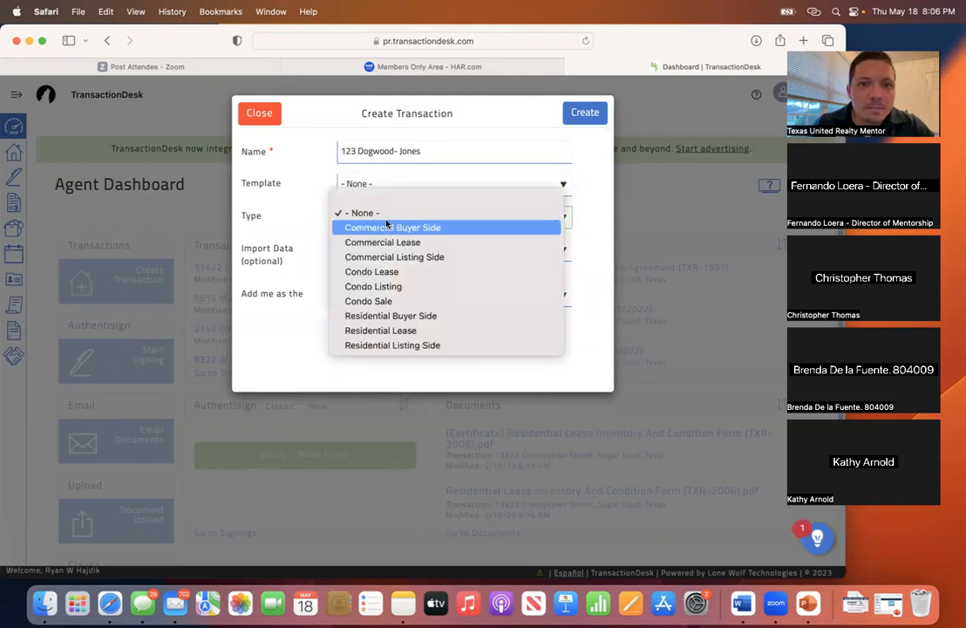
left_click(389, 211)
left_click(381, 185)
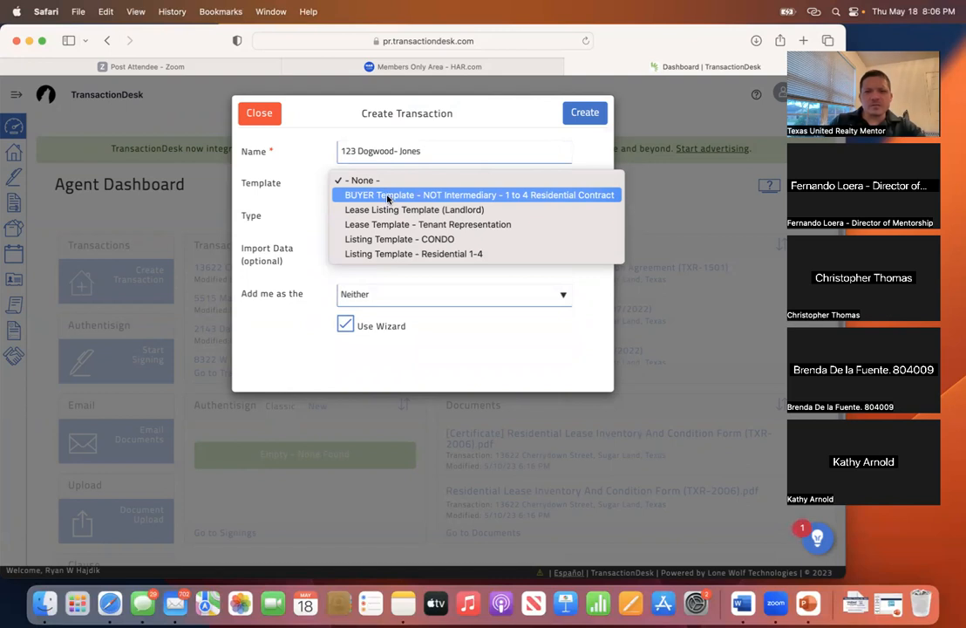
left_click(416, 257)
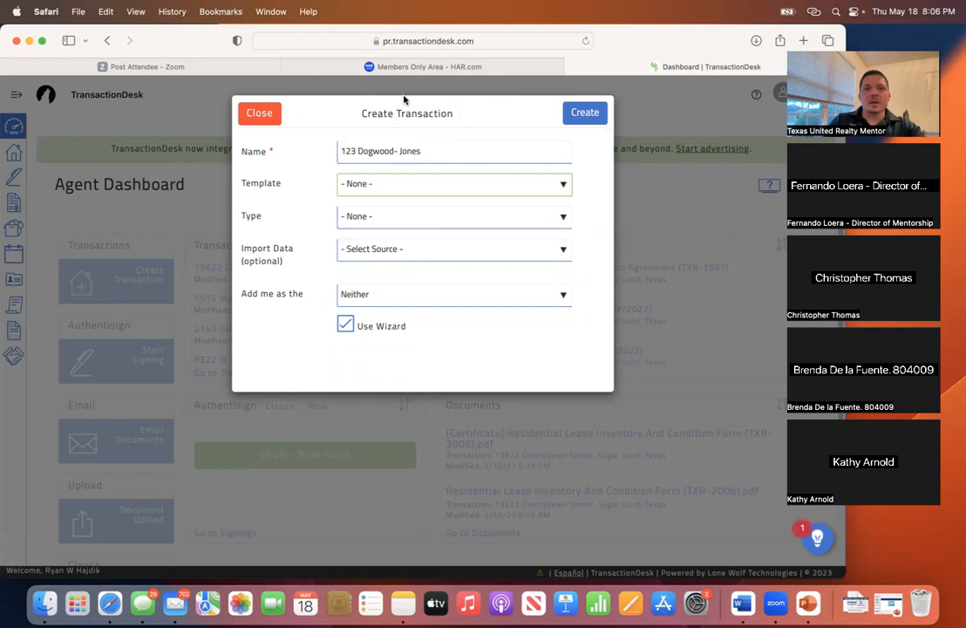
left_click(391, 185)
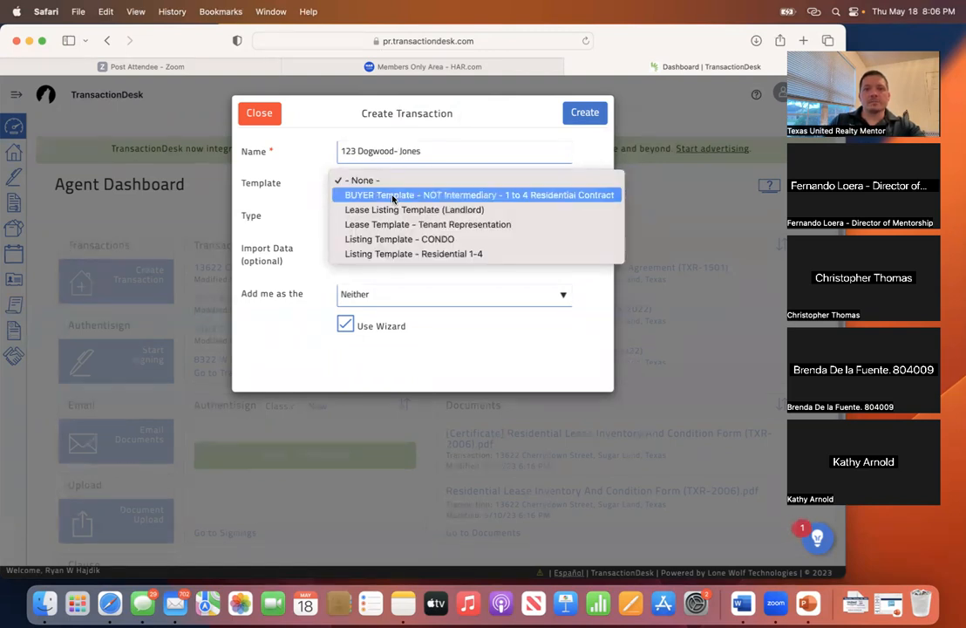
left_click(393, 195)
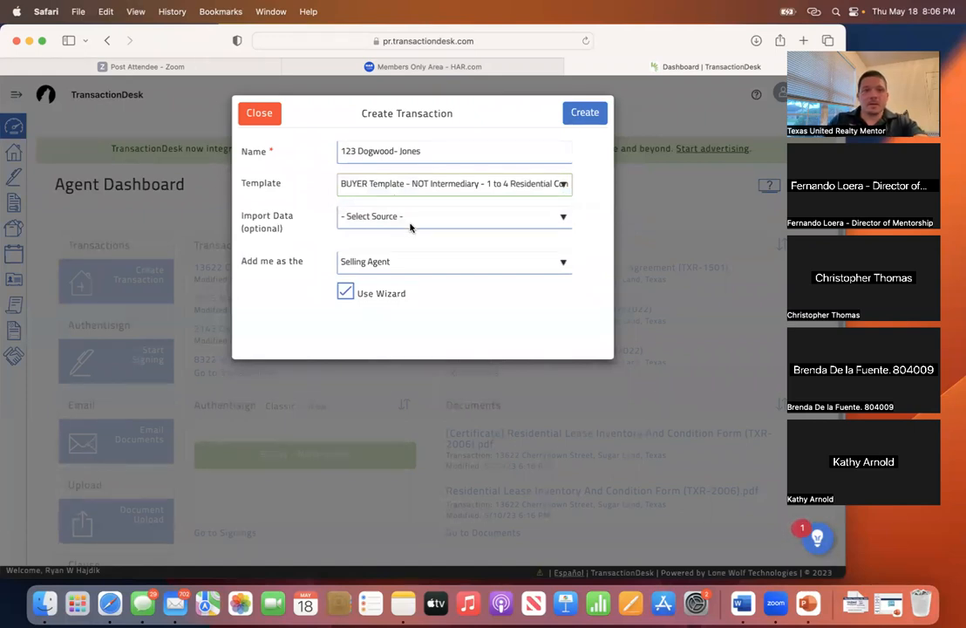
left_click(411, 225)
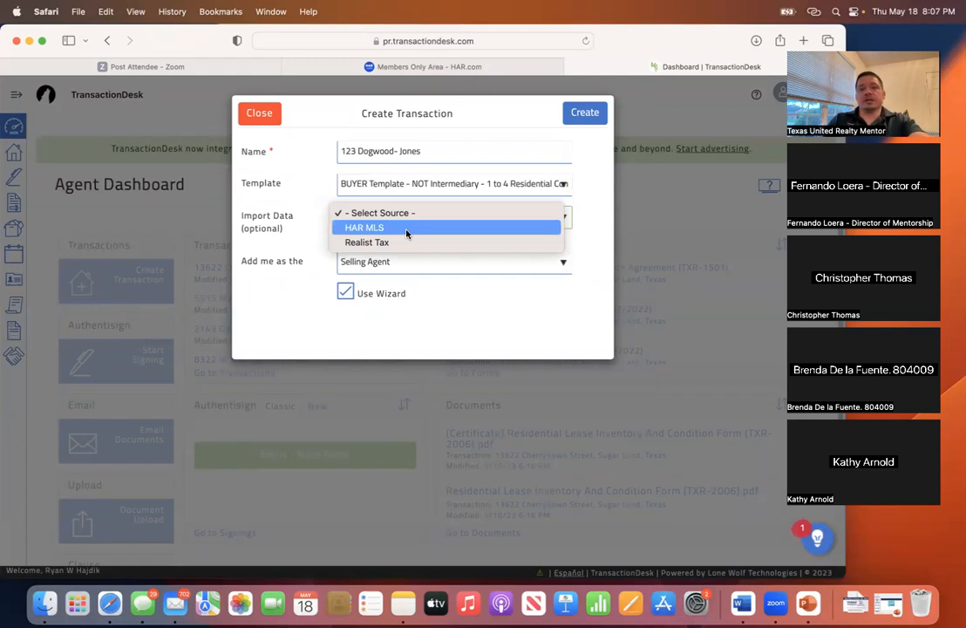
left_click(407, 229)
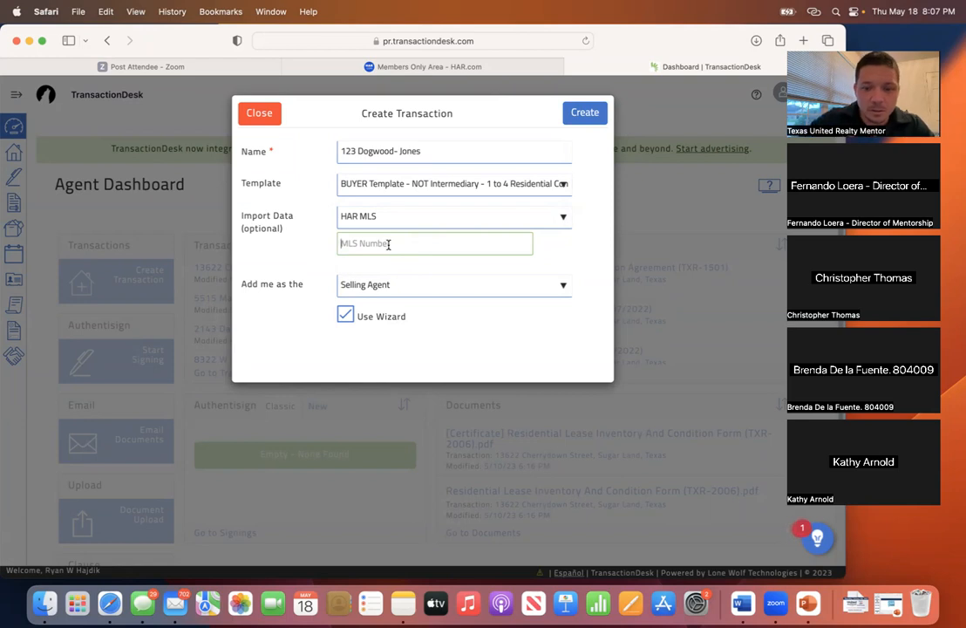
- Enter MLS number 87336921, keep the Selling Agent role, and create the transaction
type("87336921")
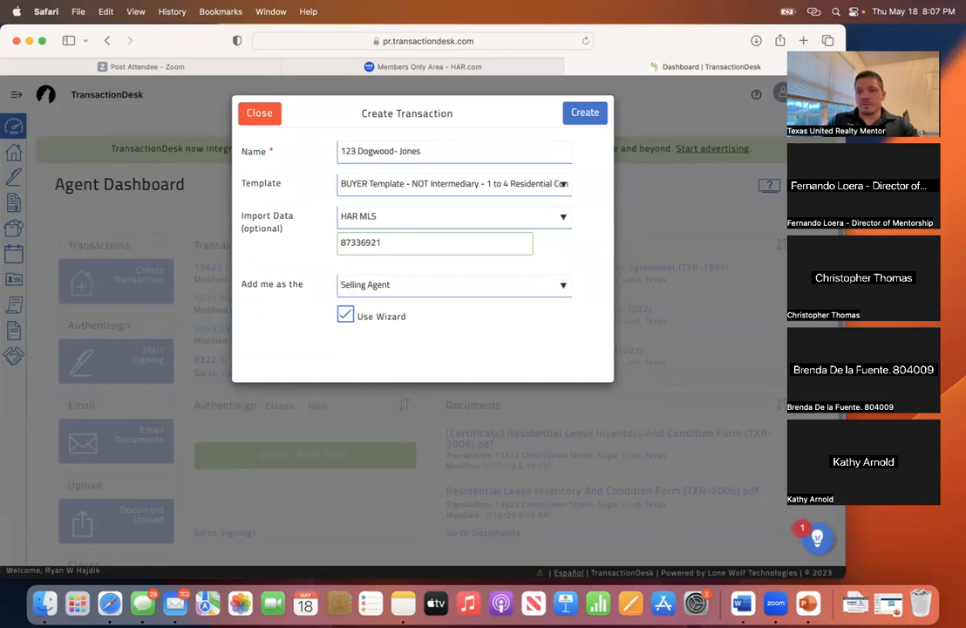
left_click(395, 290)
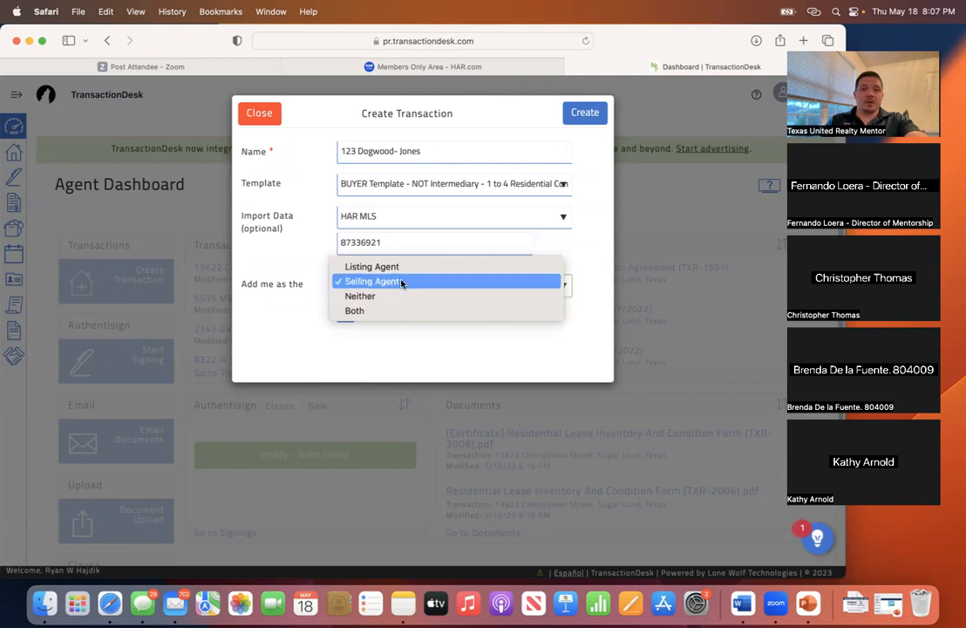
left_click(401, 284)
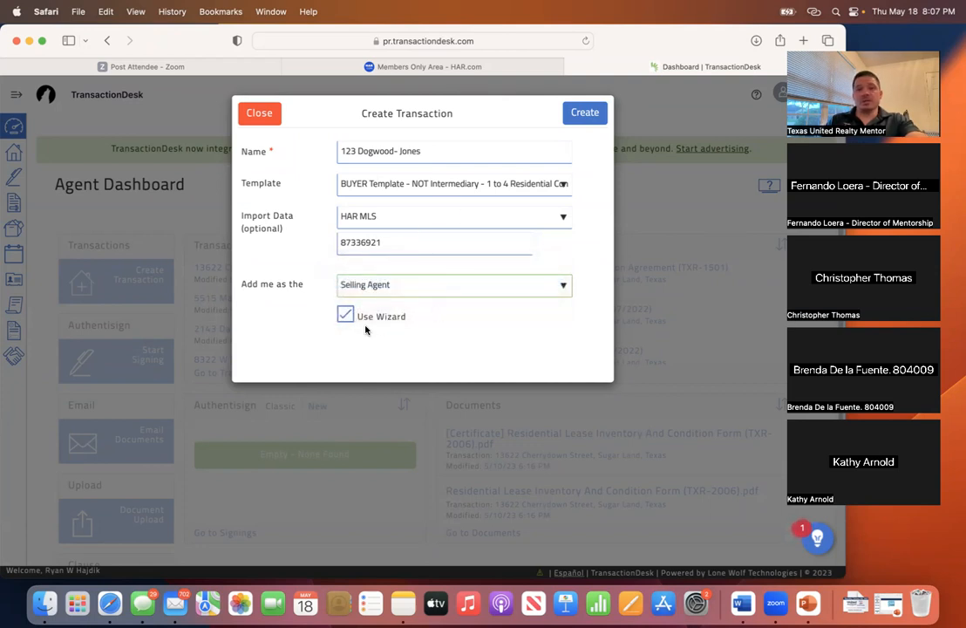
left_click(593, 120)
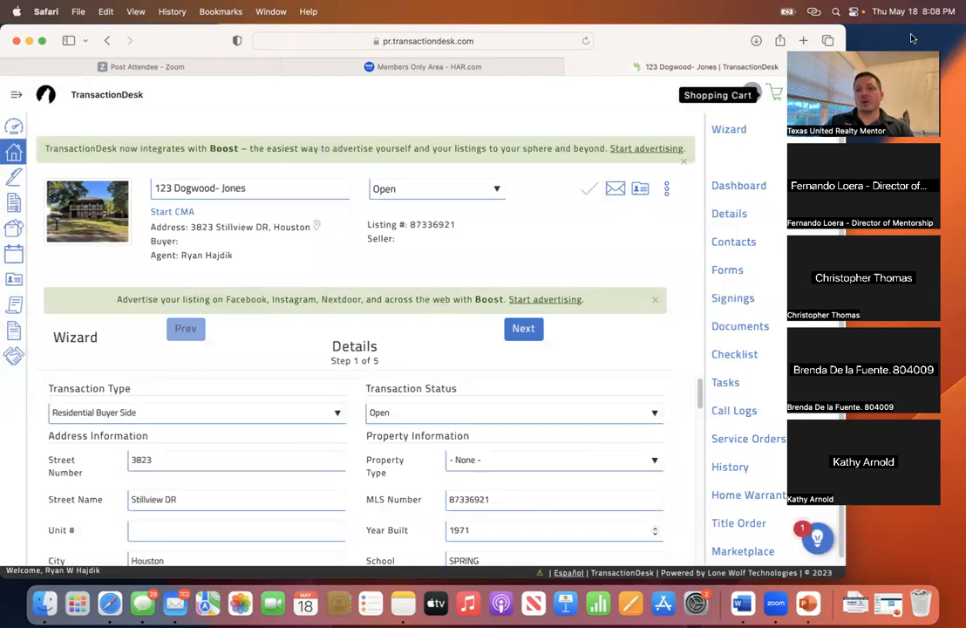
- Wait for the transaction to open at wizard Details step 1 of 5 with MLS 87336921 data
left_click_drag(909, 38, 929, 38)
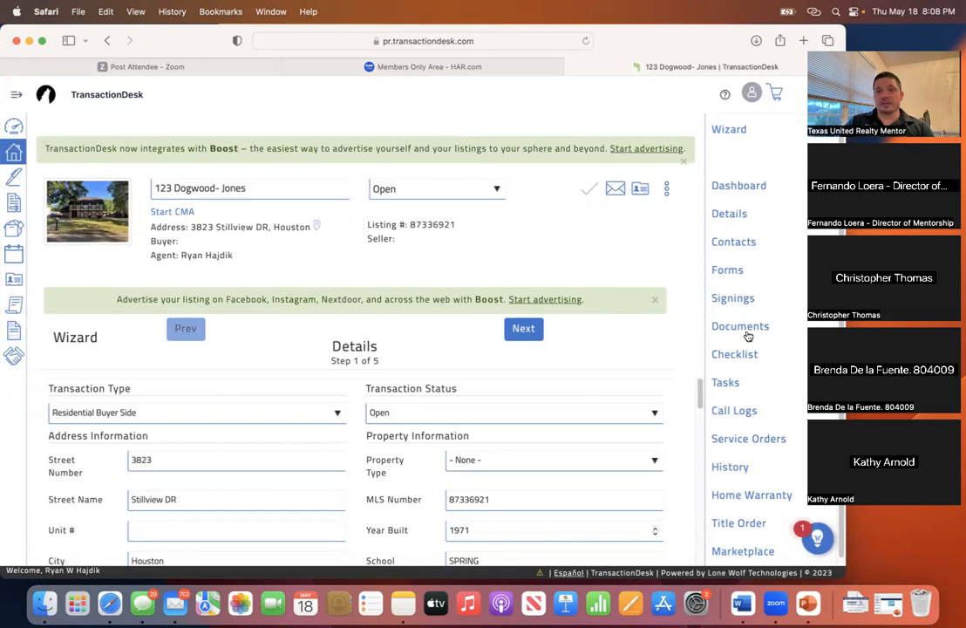
- Review the listing and selling agents and Texas United Realty brokers, then bring up the add-contact options
left_click(737, 246)
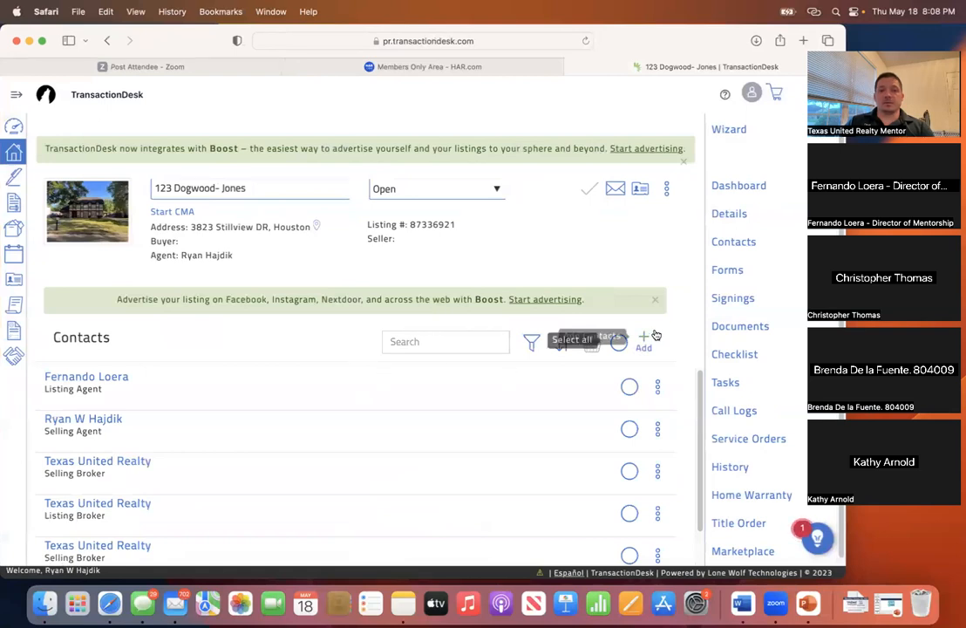
scroll(700, 411, "down", 1)
scroll(700, 411, "down", 2)
scroll(694, 442, "up", 2)
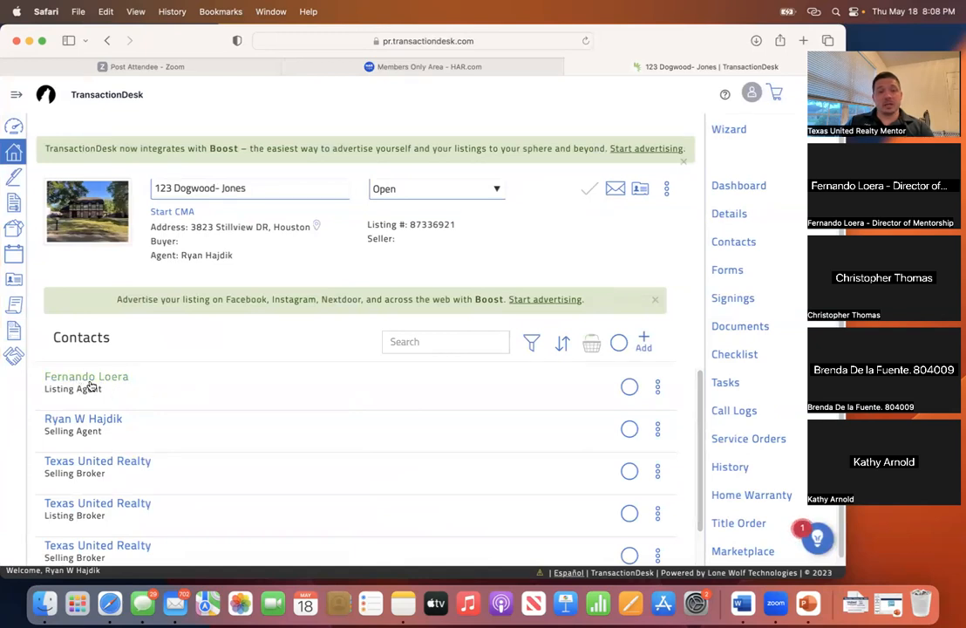
scroll(694, 439, "down", 2)
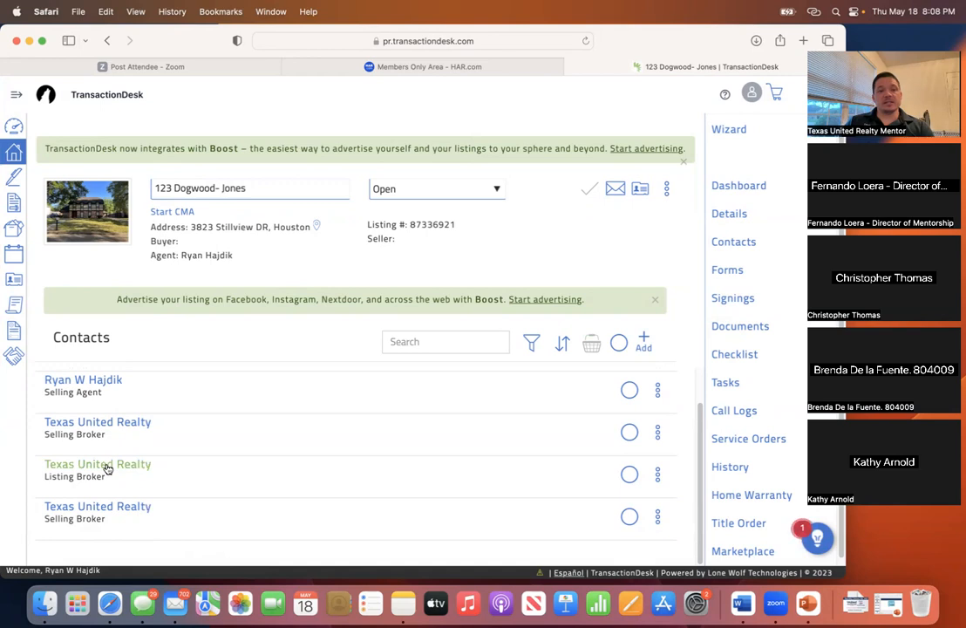
scroll(192, 427, "up", 1)
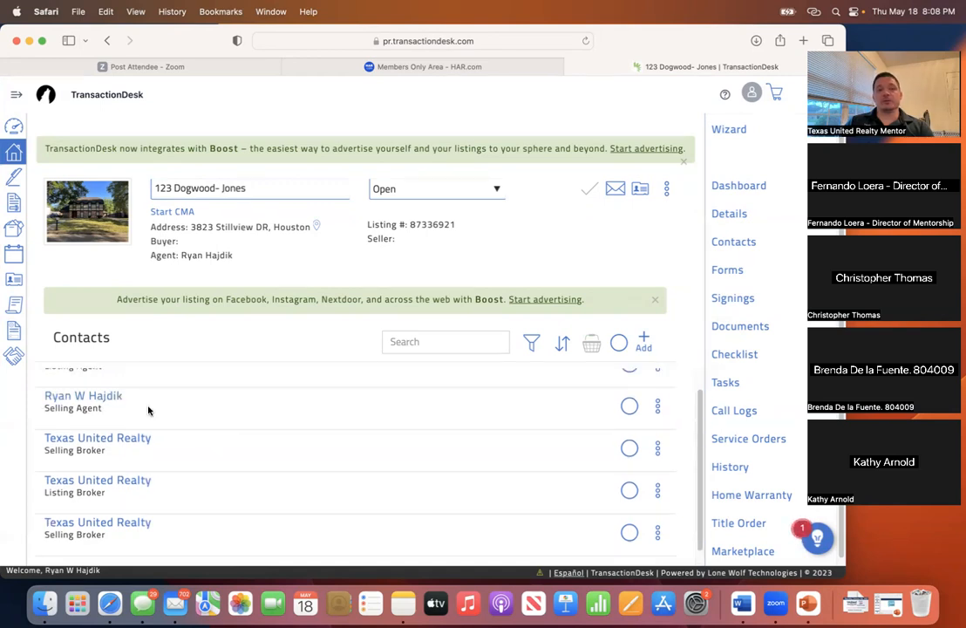
scroll(155, 412, "up", 2)
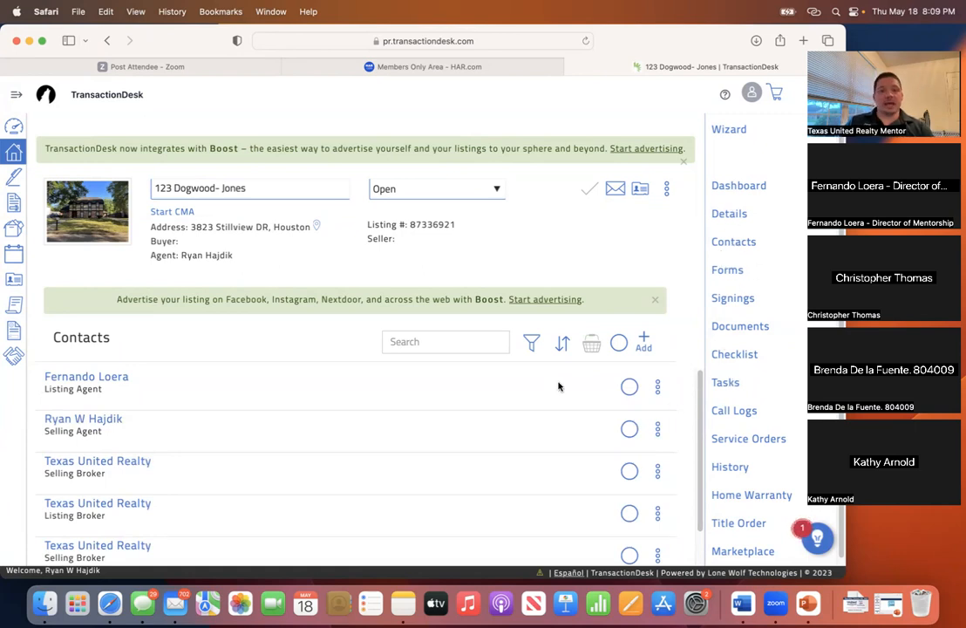
left_click(643, 343)
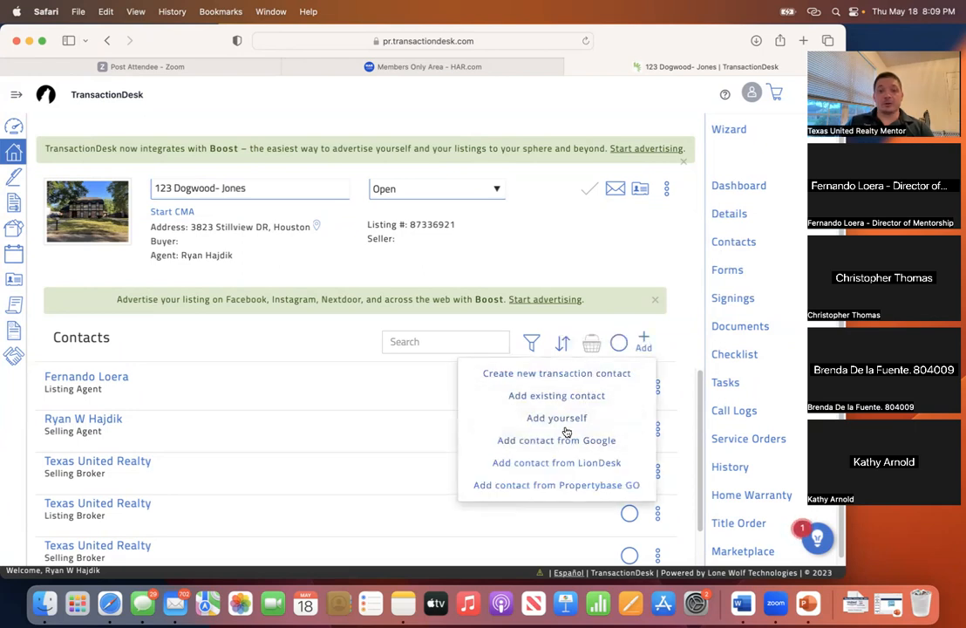
- Add a Buyer contact with the client's first name, last name and e-mail, and save it
left_click(576, 375)
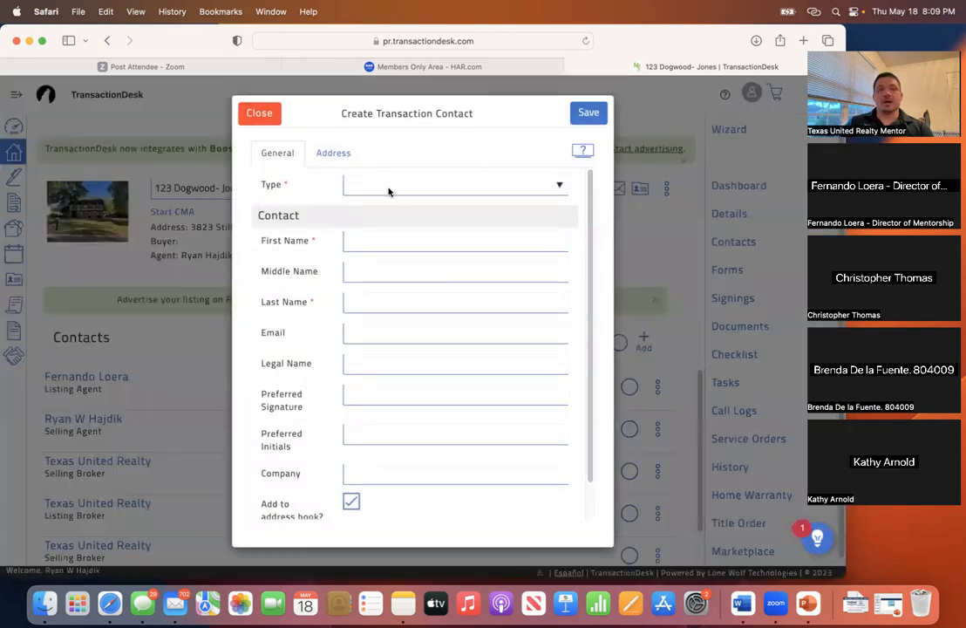
left_click(389, 186)
left_click(388, 209)
left_click(389, 247)
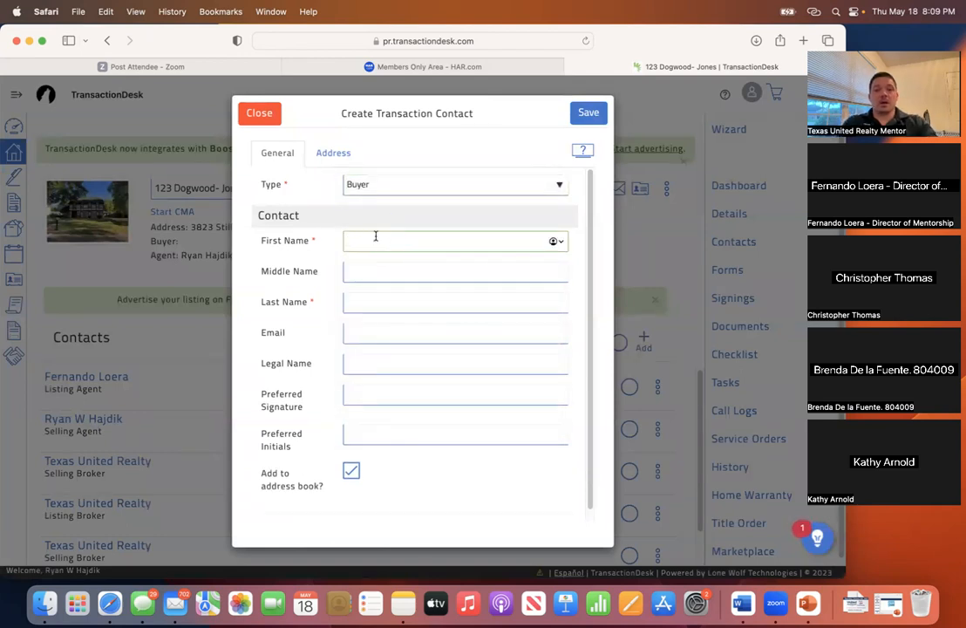
type("Scott")
key("Tab")
key("Tab")
key("Tab")
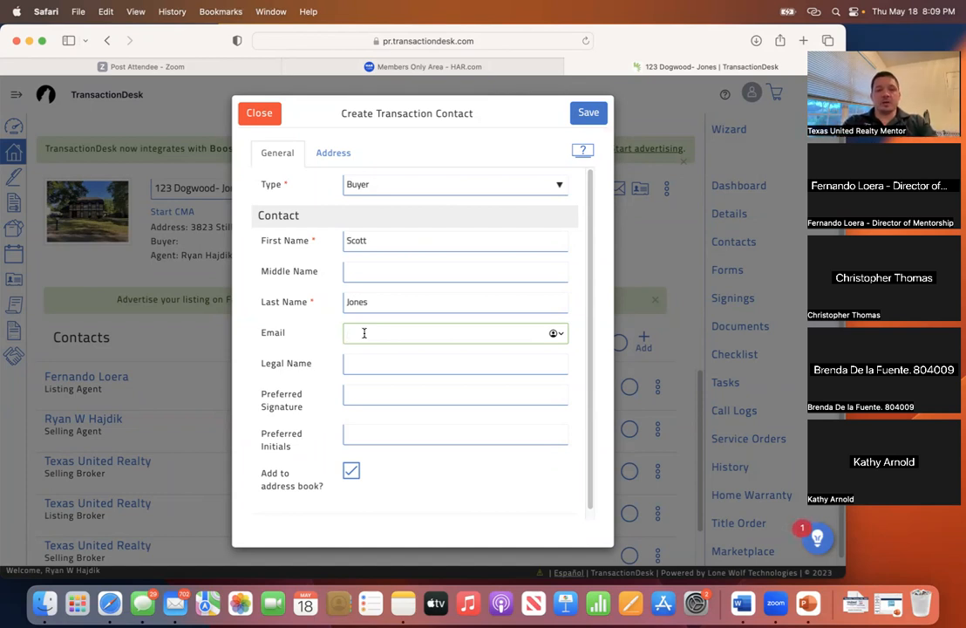
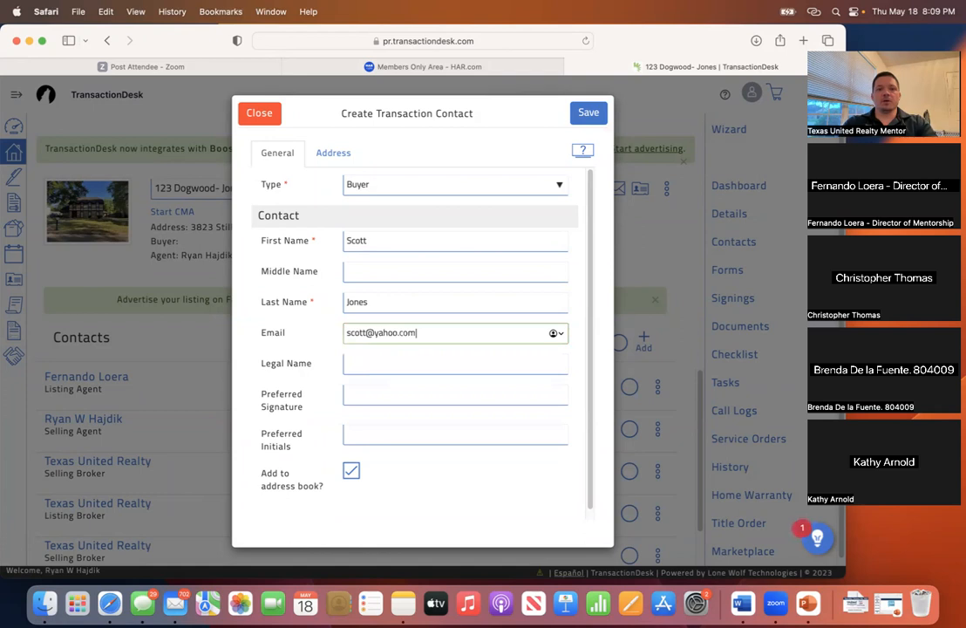
left_click(408, 369)
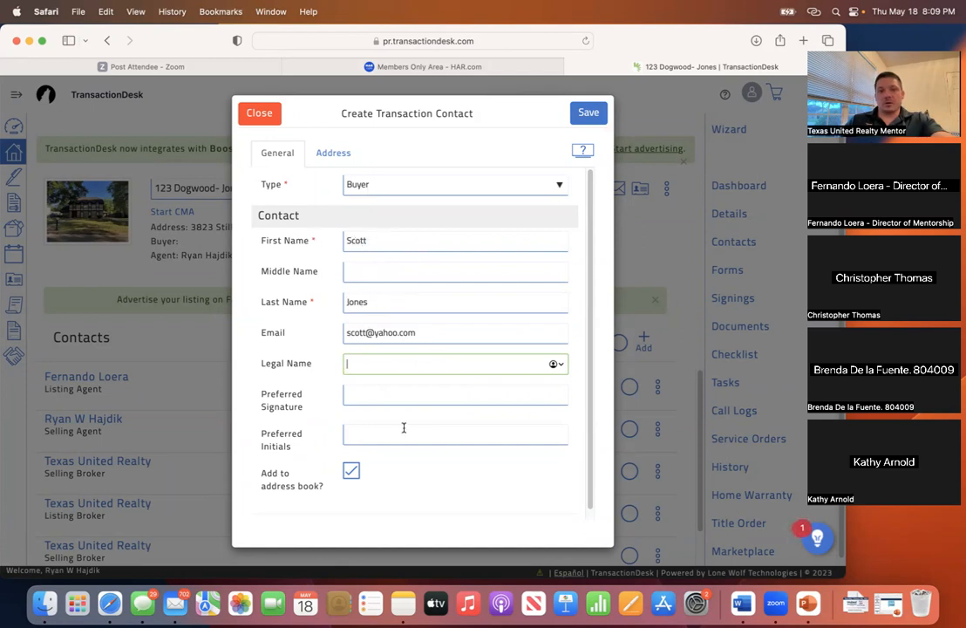
left_click(588, 114)
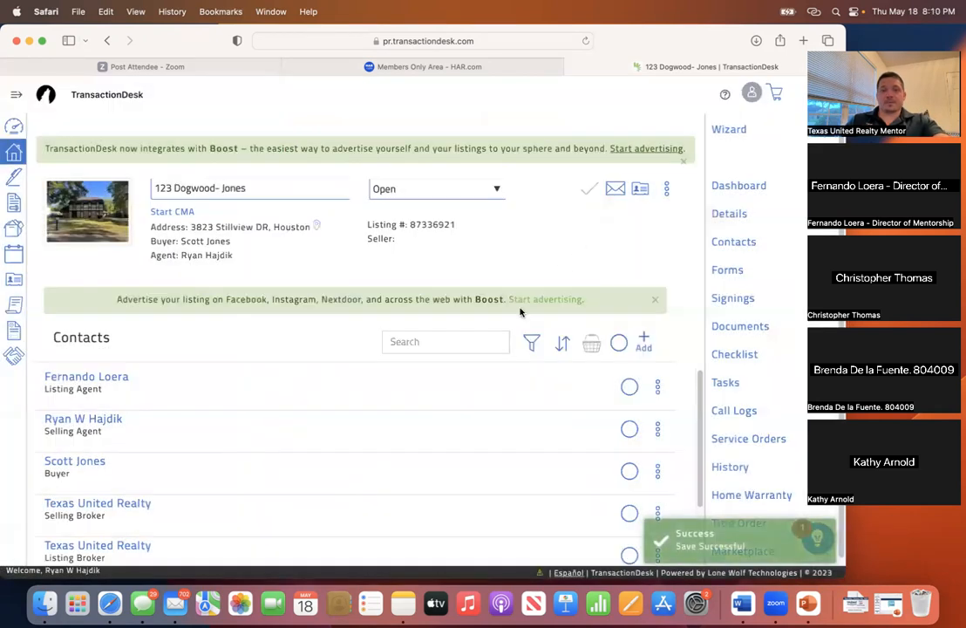
- Scroll the Forms list, then browse the transaction's uploaded documents
scroll(349, 391, "down", 3)
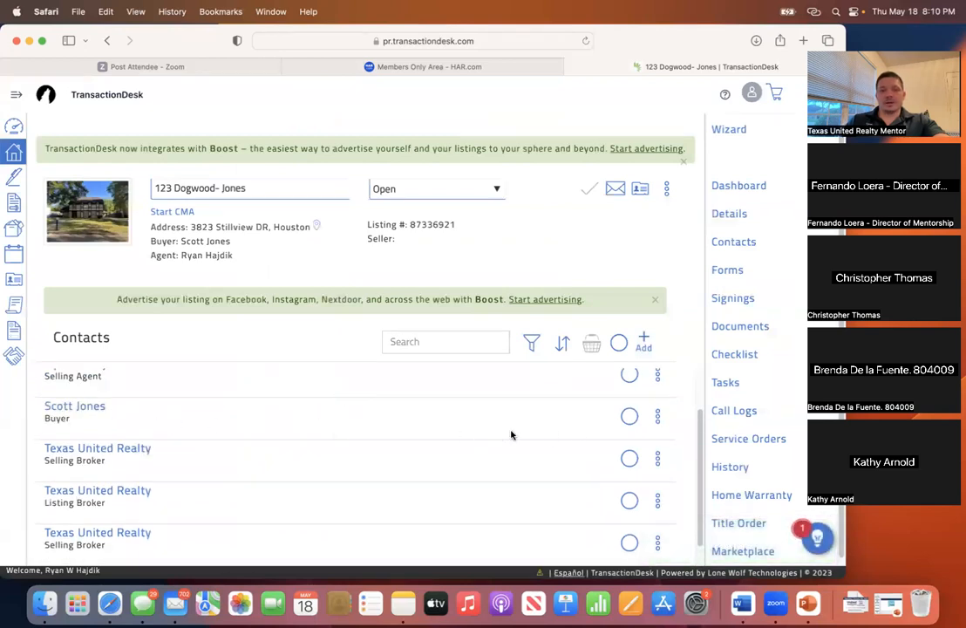
scroll(515, 432, "up", 2)
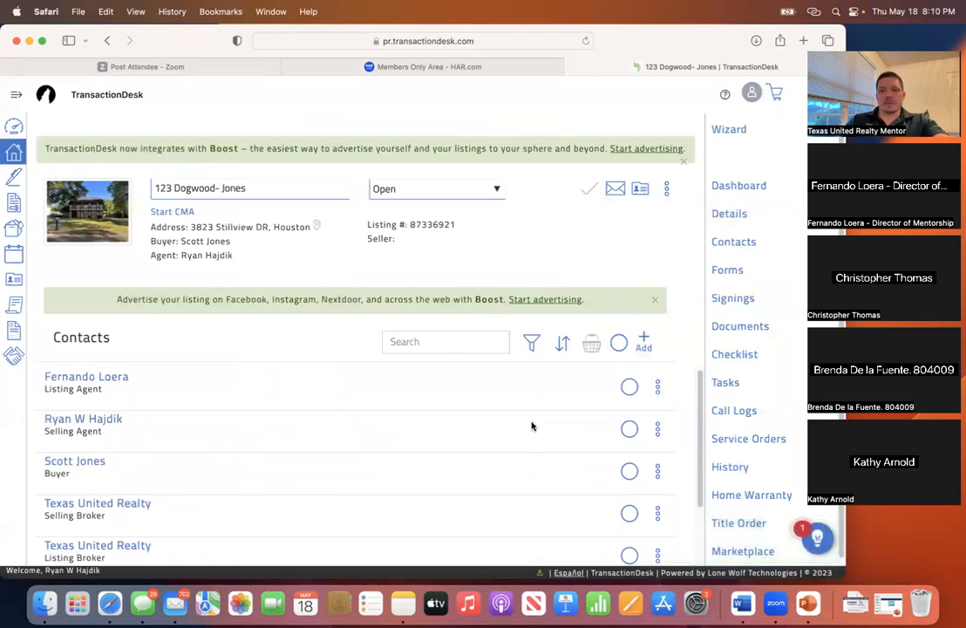
left_click(740, 327)
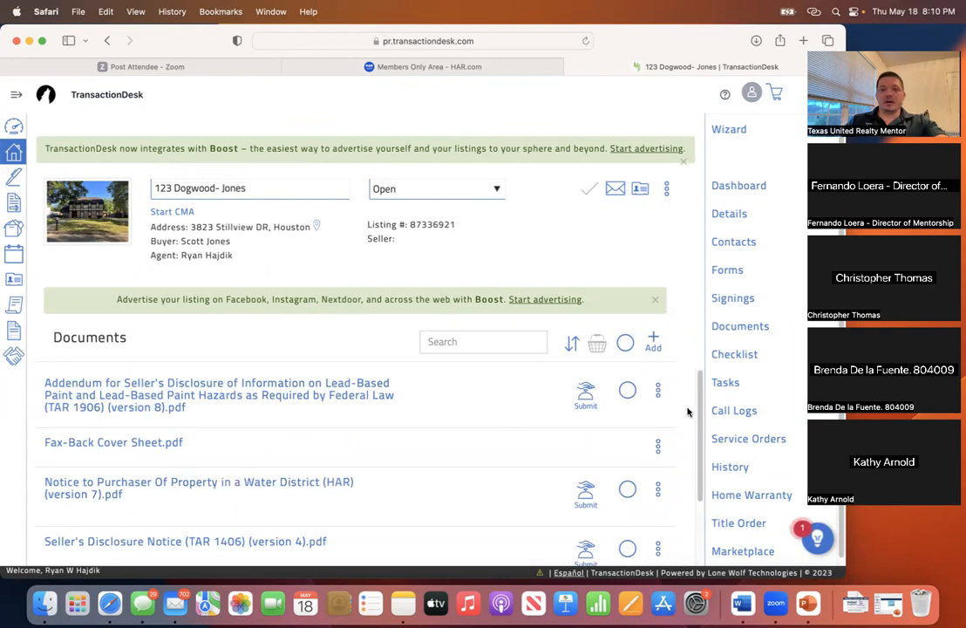
scroll(687, 412, "down", 3)
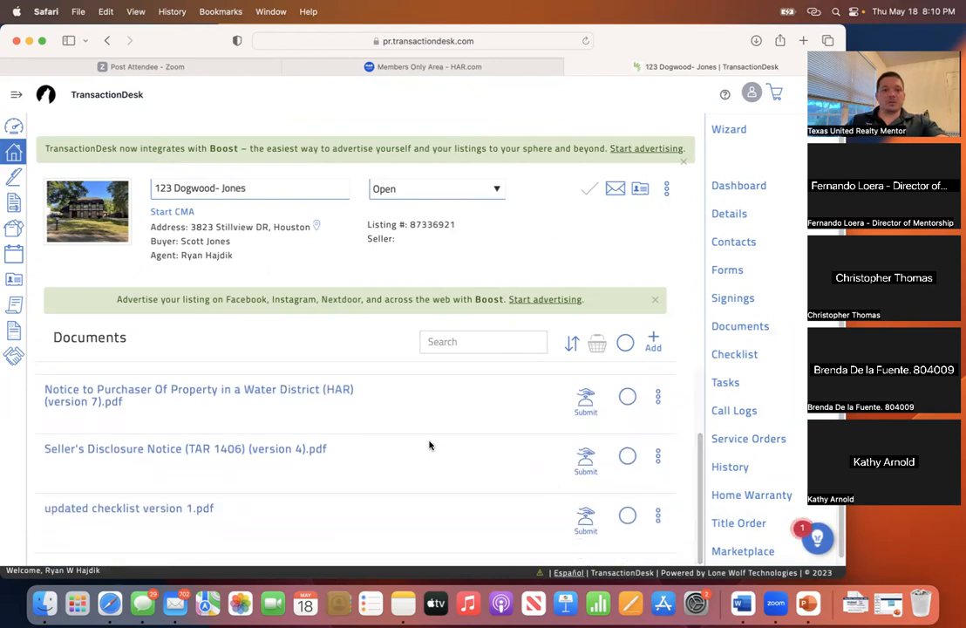
scroll(427, 441, "up", 3)
scroll(426, 440, "down", 3)
scroll(270, 449, "up", 1)
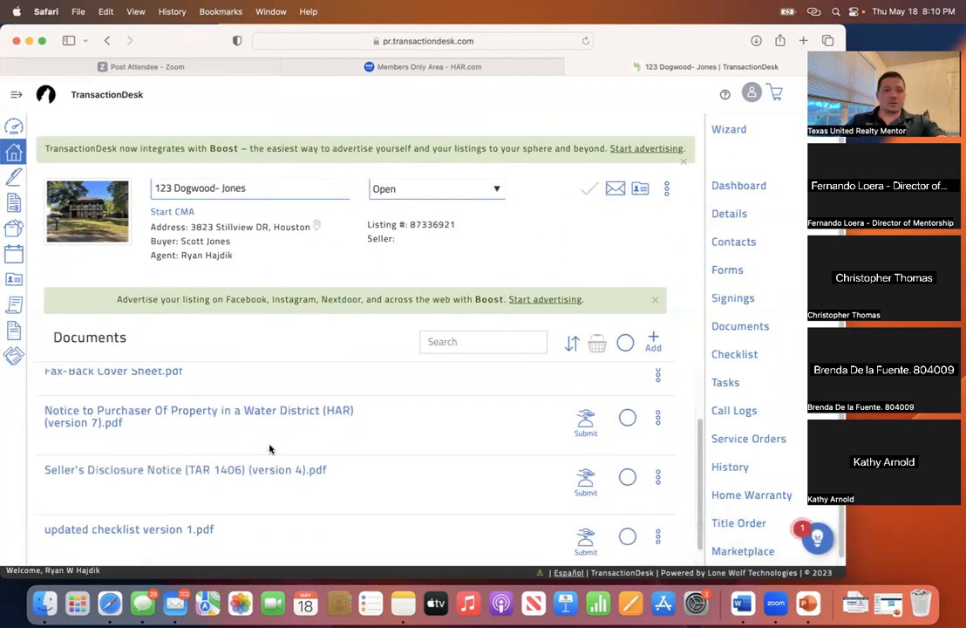
scroll(270, 449, "down", 1)
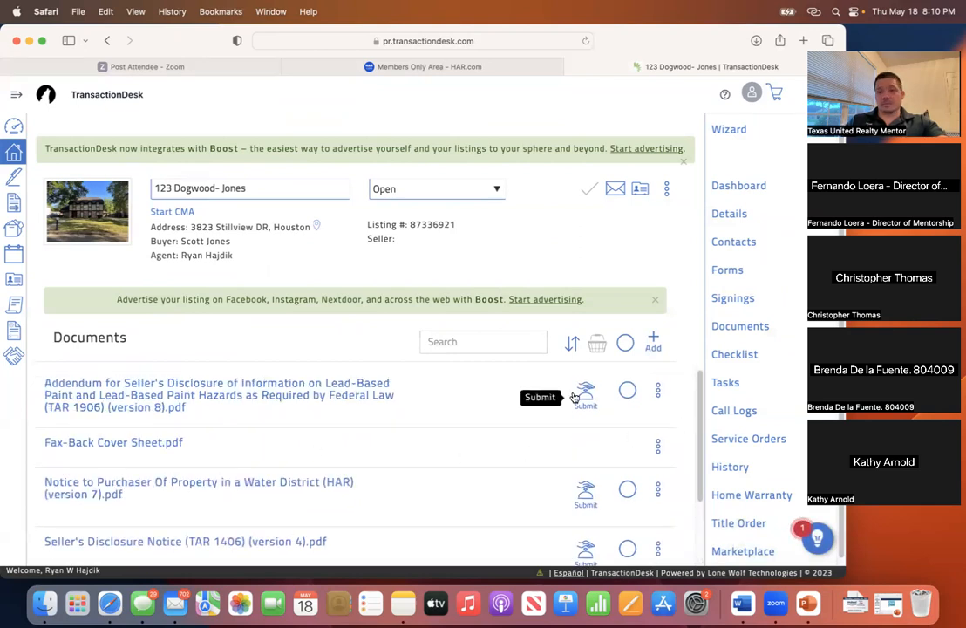
- Check the Forms list again, then return to Documents showing the Seller's Disclosure Notice and checklist PDFs
left_click(733, 272)
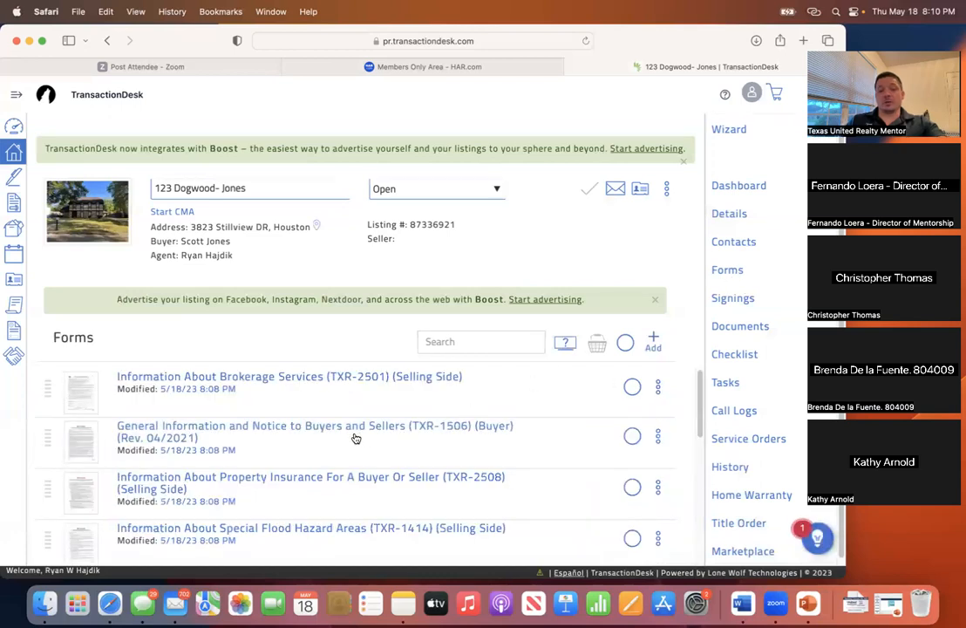
scroll(356, 439, "down", 5)
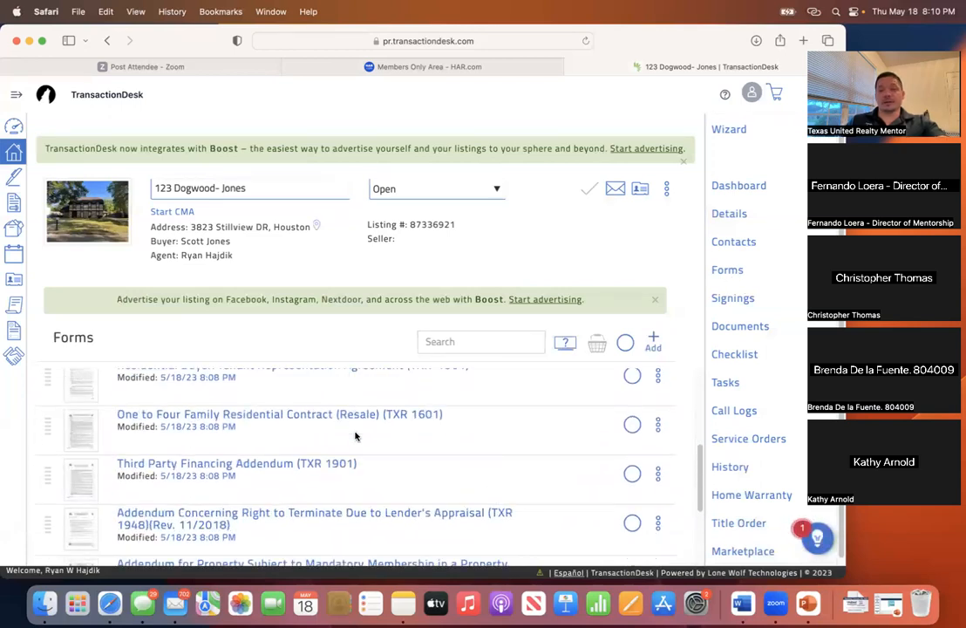
scroll(356, 438, "down", 2)
scroll(356, 438, "up", 7)
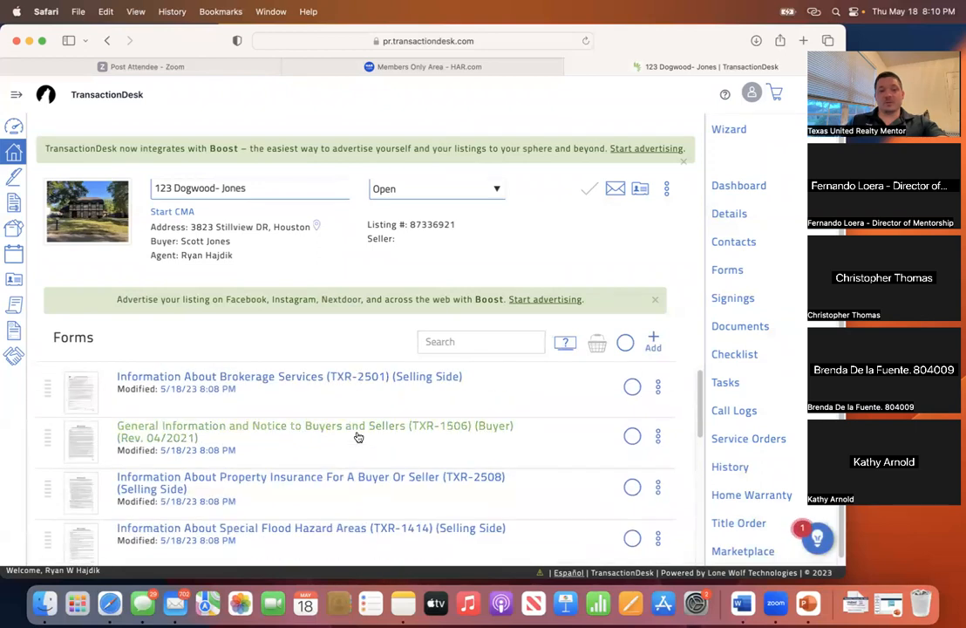
left_click(733, 328)
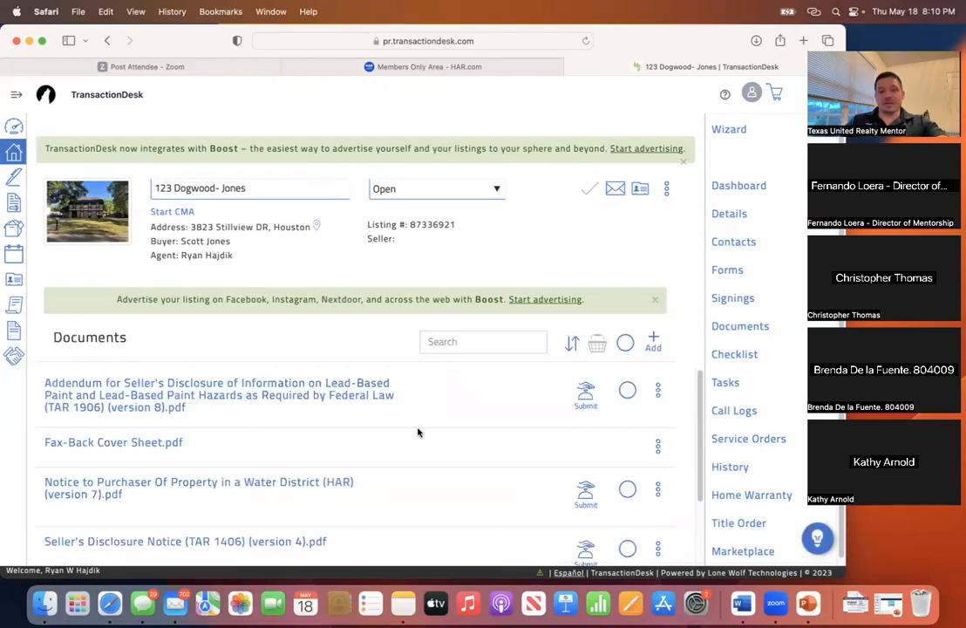
scroll(272, 431, "down", 3)
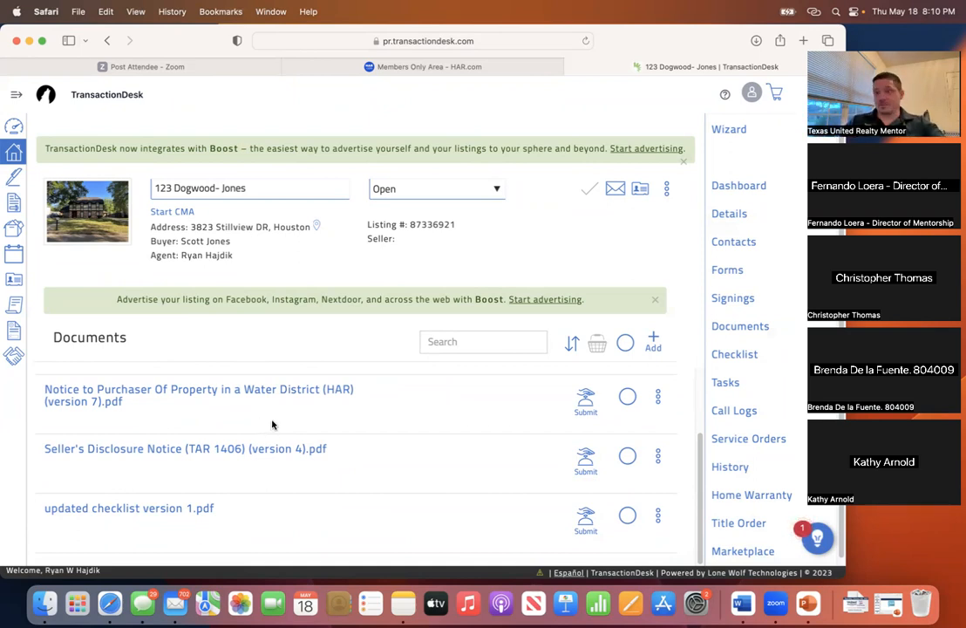
scroll(273, 429, "up", 1)
scroll(265, 436, "down", 1)
left_click(206, 450)
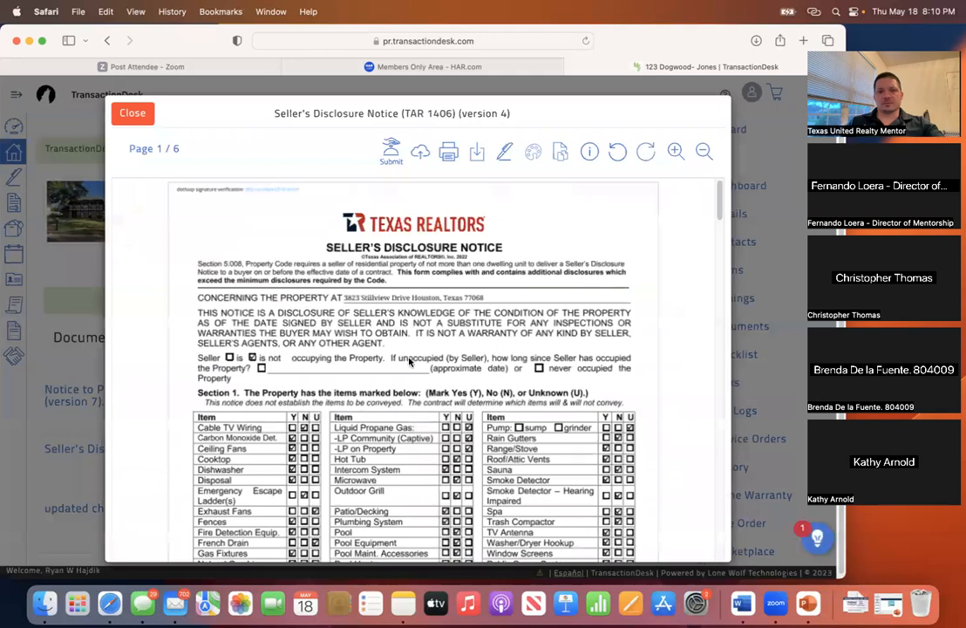
scroll(410, 374, "down", 5)
scroll(407, 372, "down", 20)
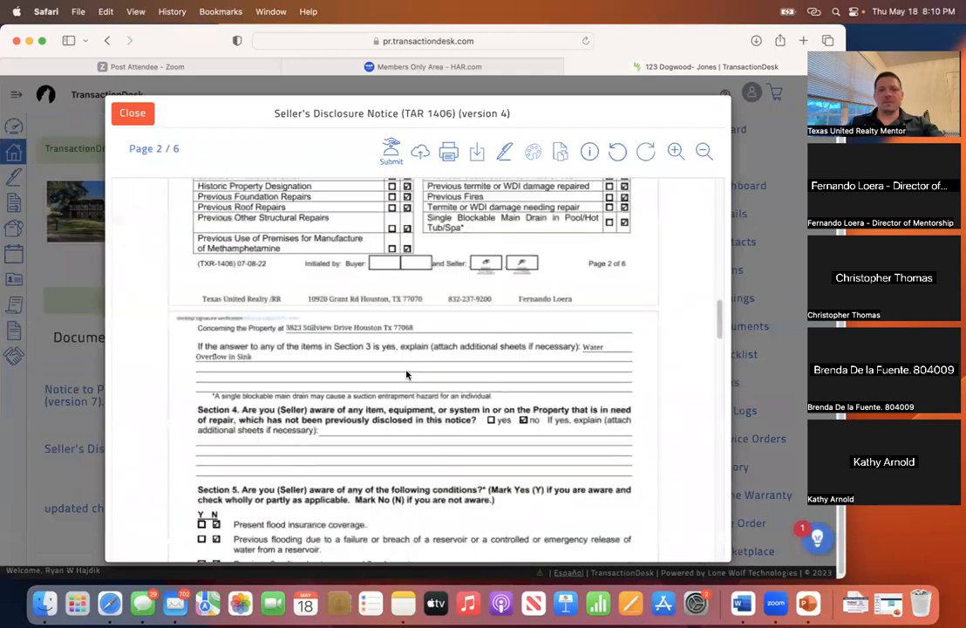
left_click(133, 112)
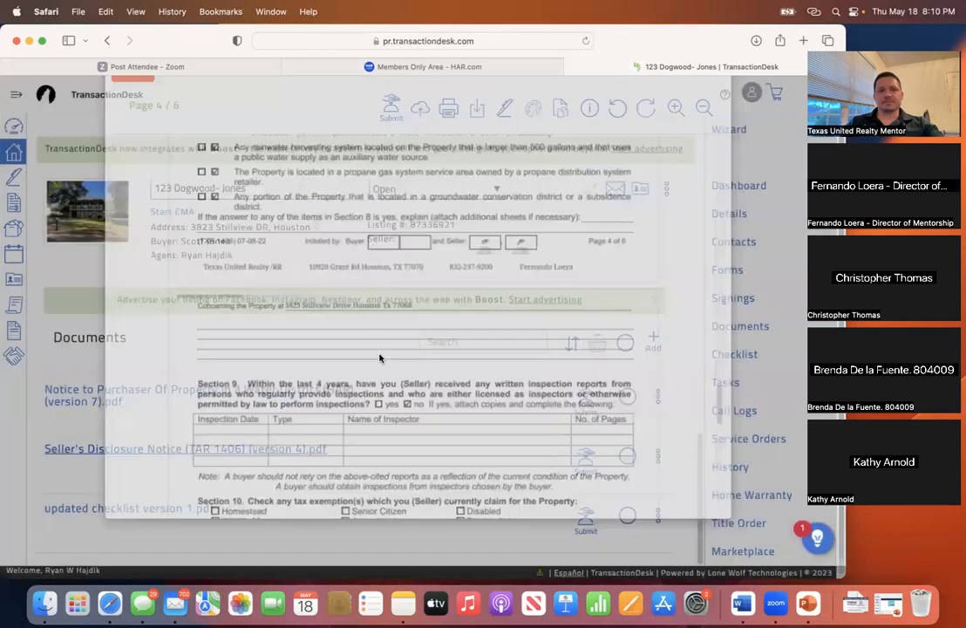
scroll(483, 415, "up", 2)
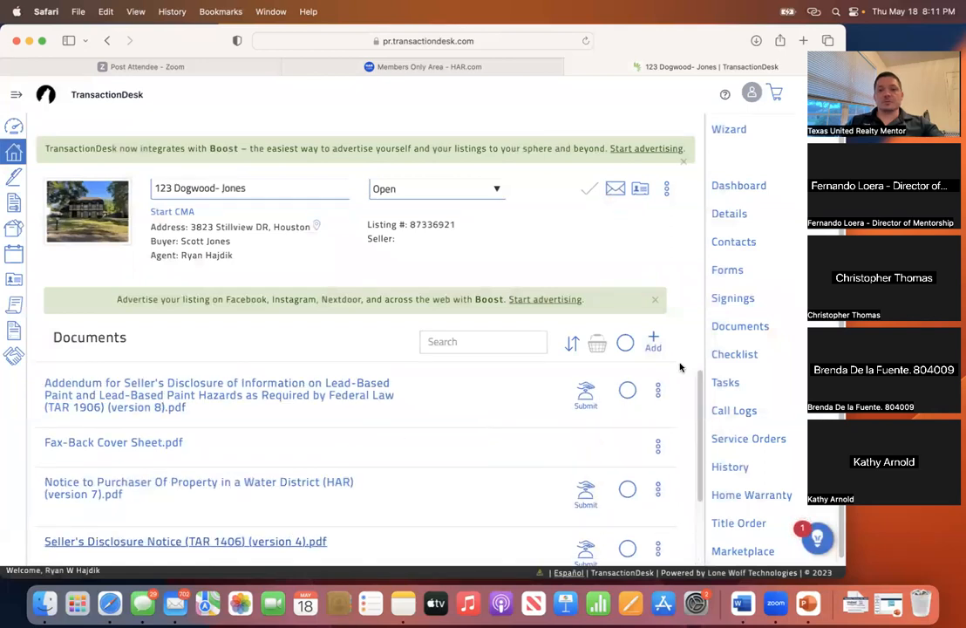
- Go back to the Forms list and open the One to Four Family Residential Contract (Resale) (TXR 1601)
left_click(732, 272)
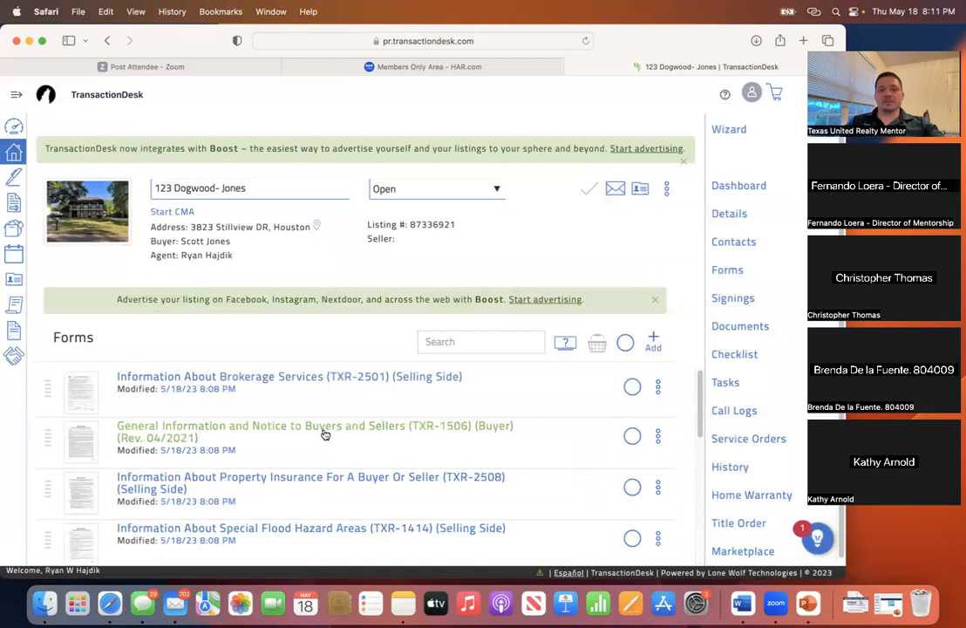
scroll(329, 432, "down", 1)
scroll(329, 431, "down", 8)
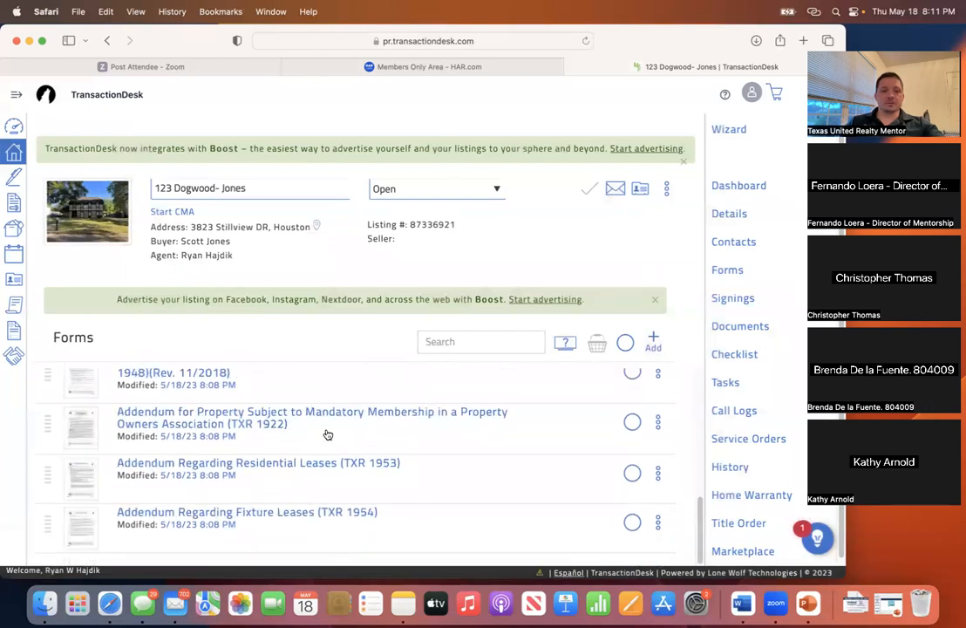
scroll(264, 436, "up", 1)
scroll(266, 435, "down", 1)
scroll(265, 436, "up", 3)
scroll(265, 435, "up", 3)
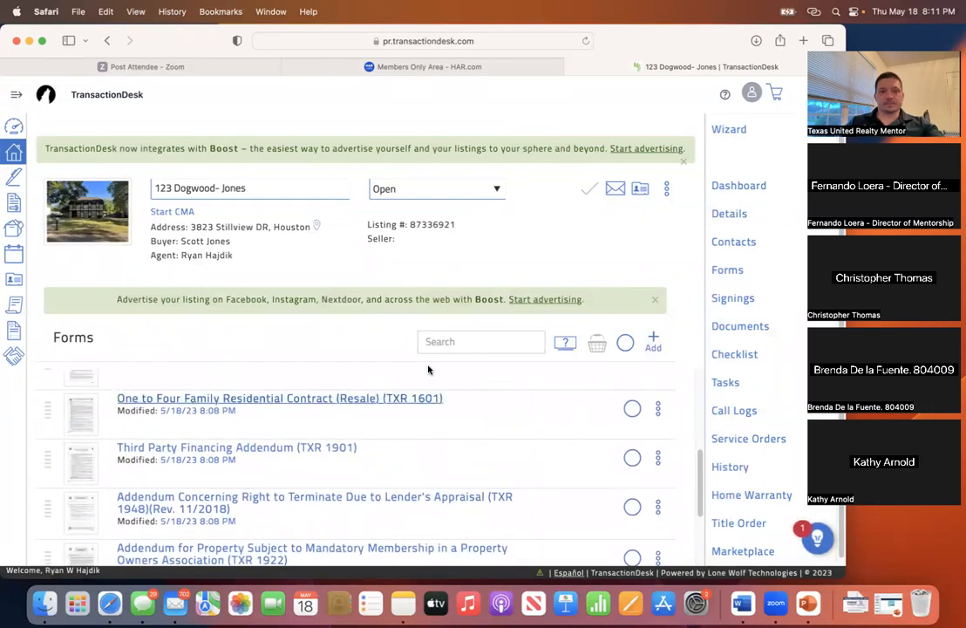
left_click(416, 399)
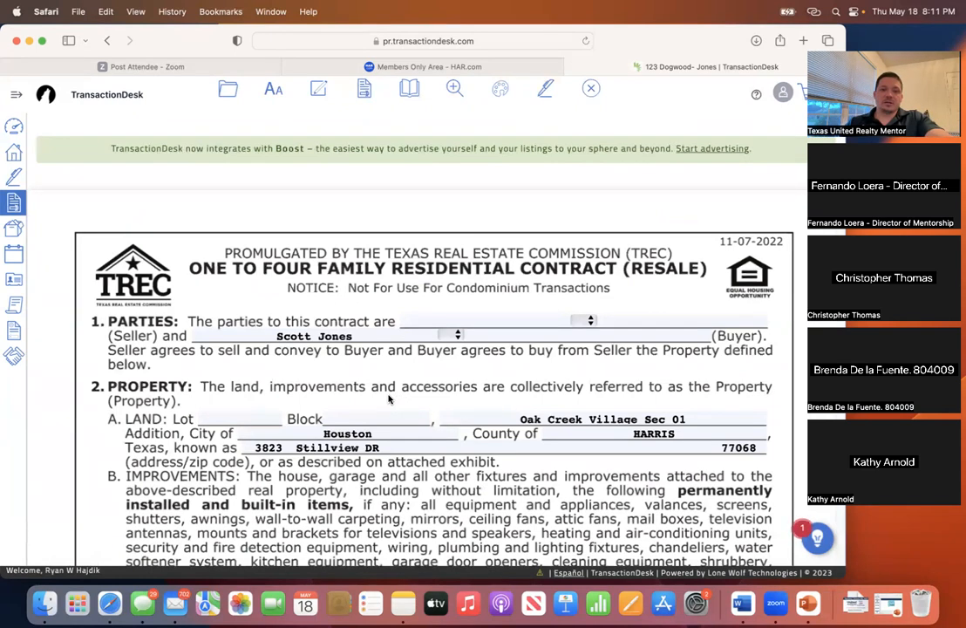
scroll(389, 399, "down", 1)
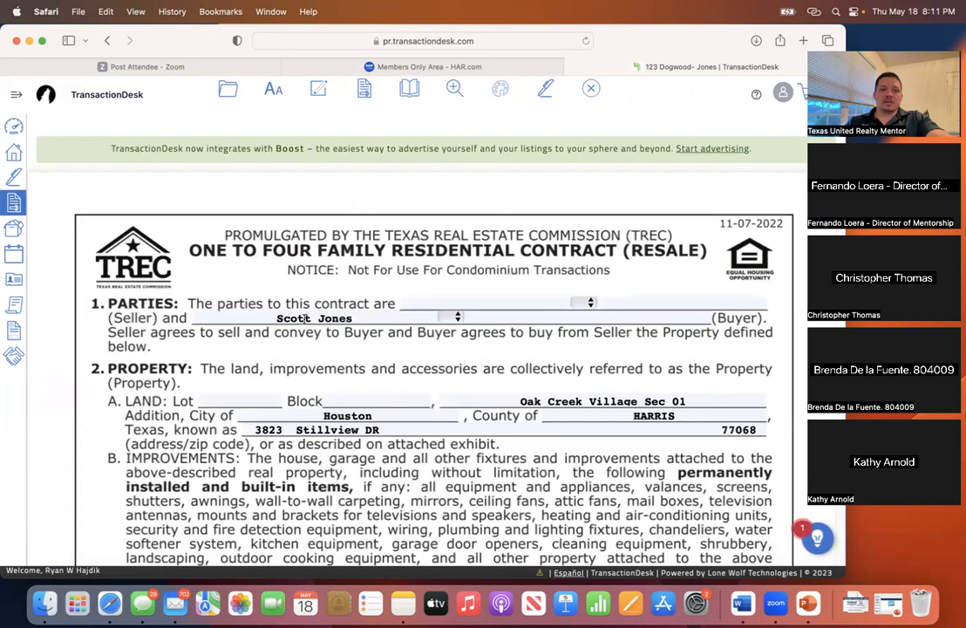
left_click(532, 304)
left_click(658, 303)
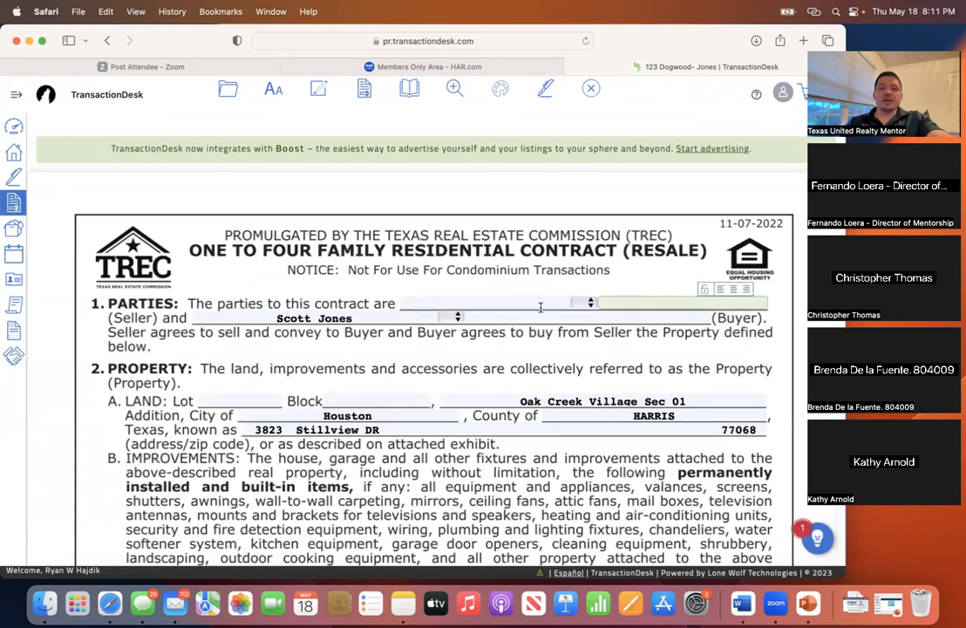
left_click(541, 305)
left_click(657, 302)
left_click(535, 304)
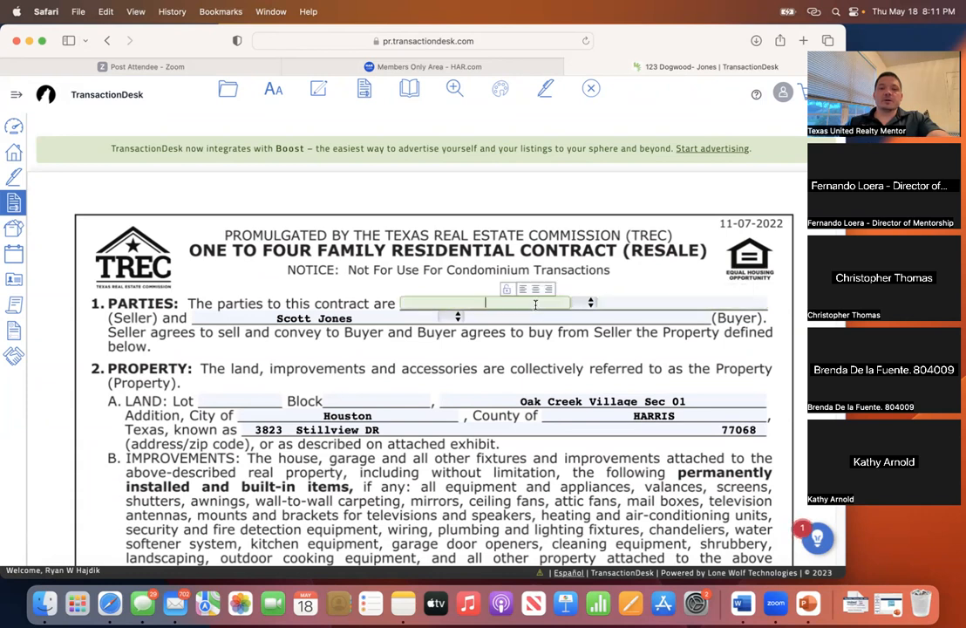
left_click(590, 303)
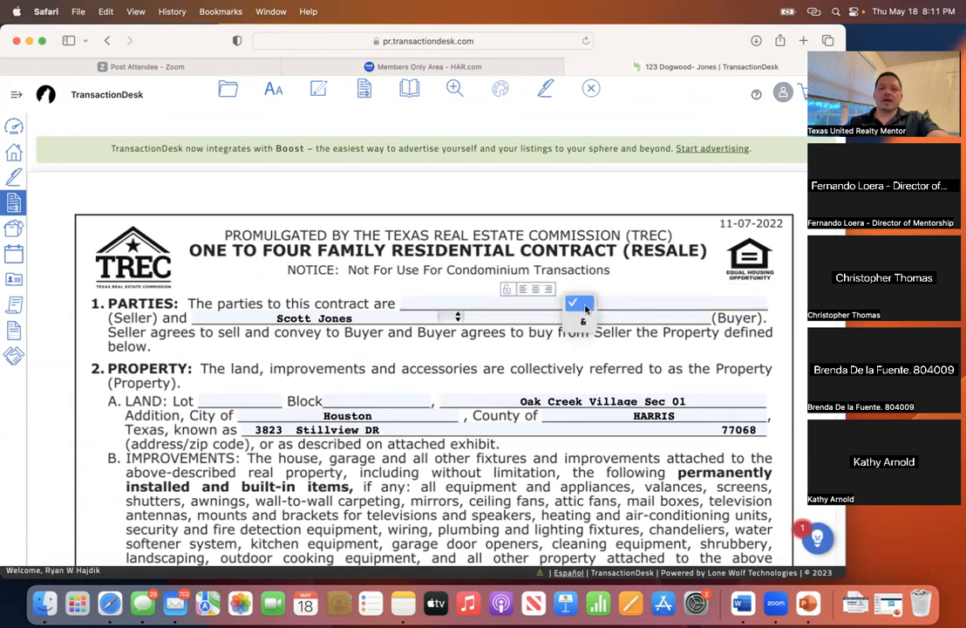
left_click(534, 307)
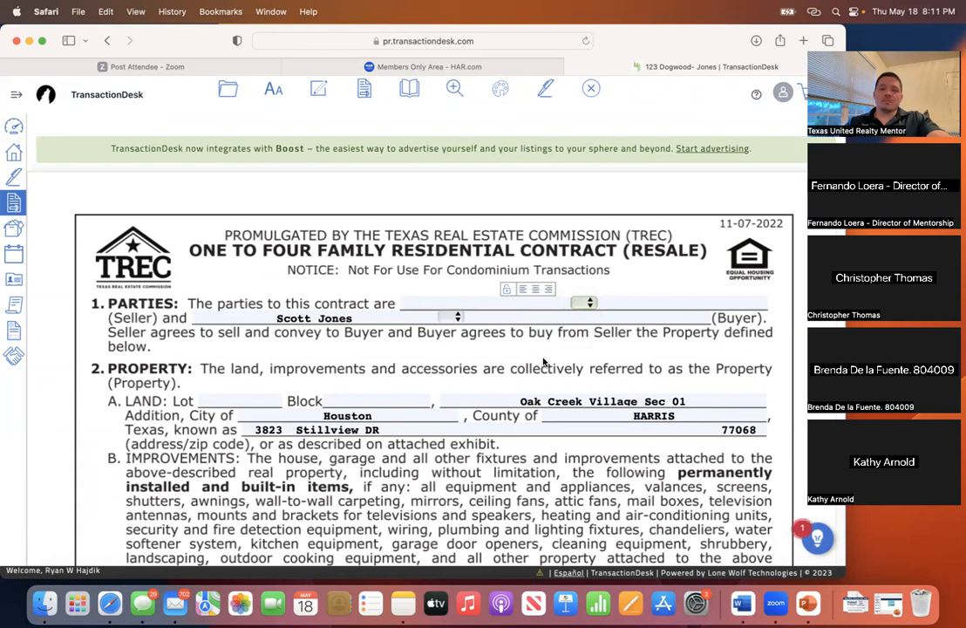
scroll(451, 375, "up", 1)
left_click(498, 305)
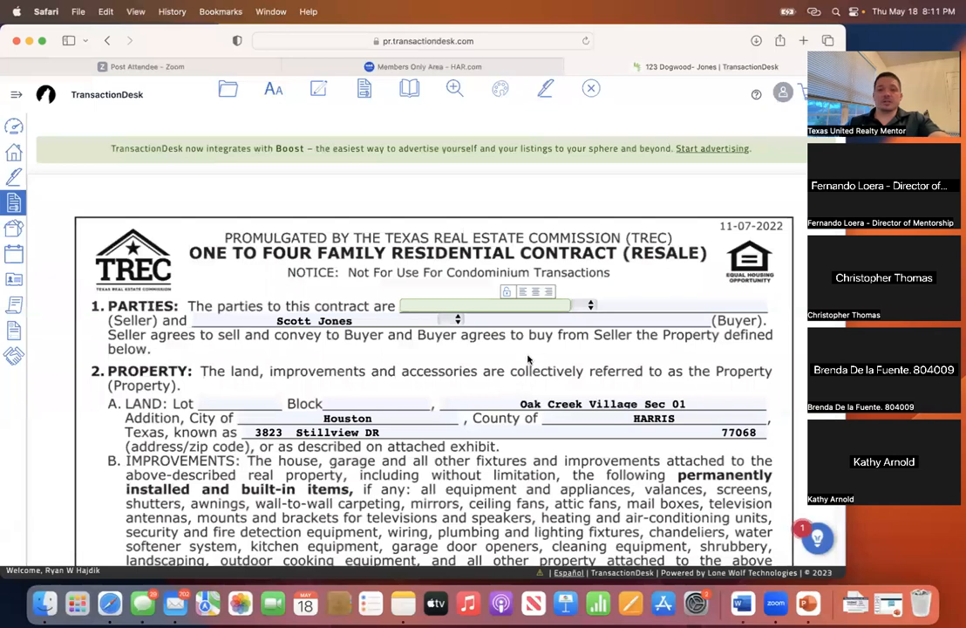
scroll(491, 395, "down", 3)
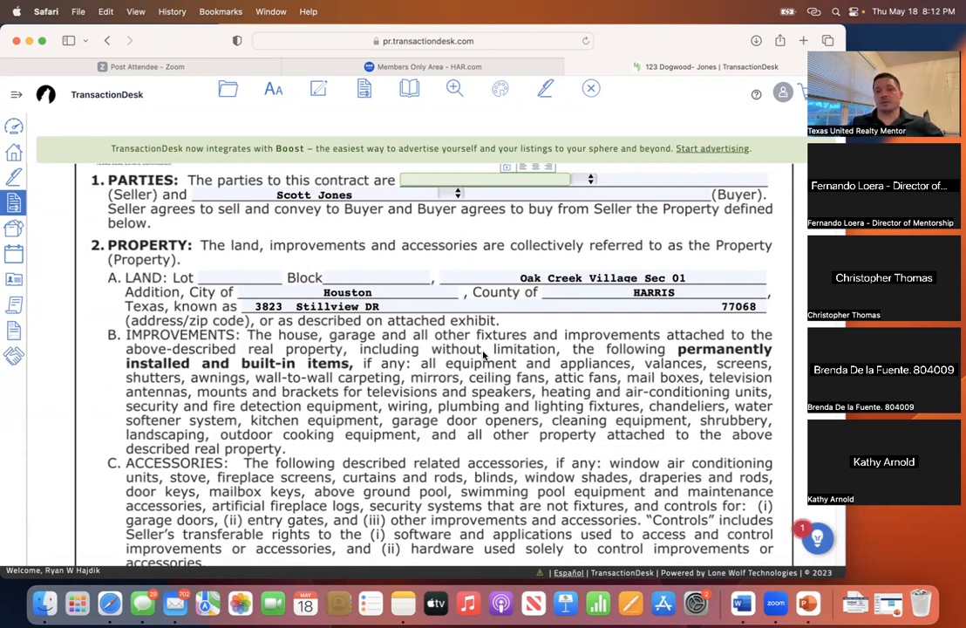
left_click(256, 279)
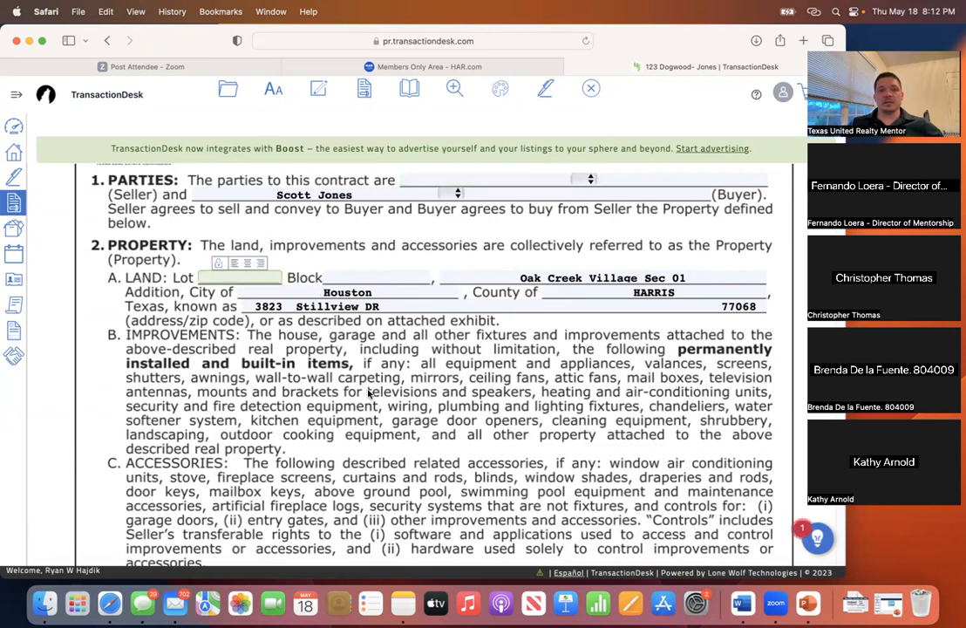
type("10")
key("Tab")
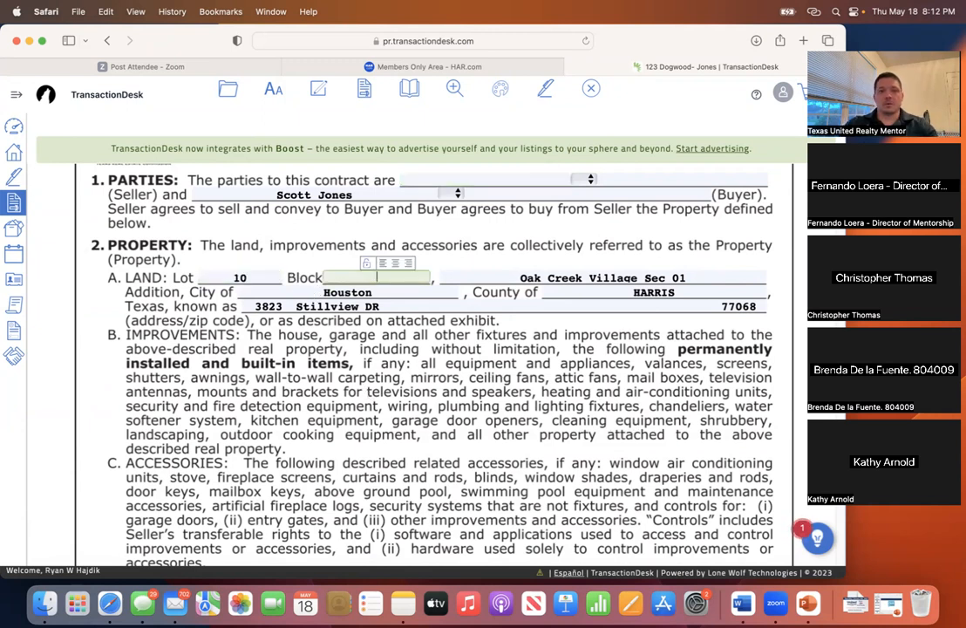
left_click(481, 434)
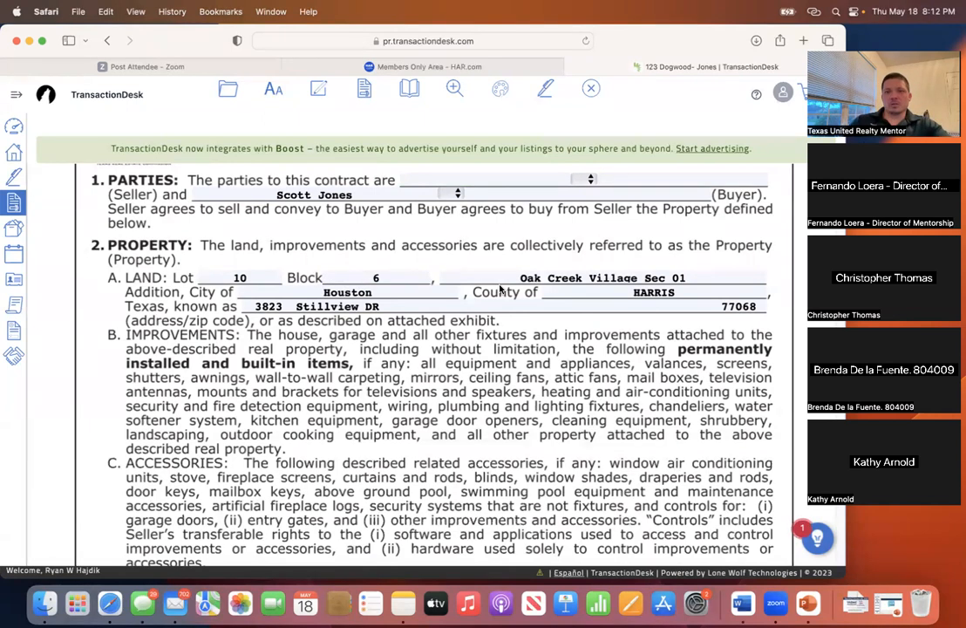
scroll(540, 349, "up", 1)
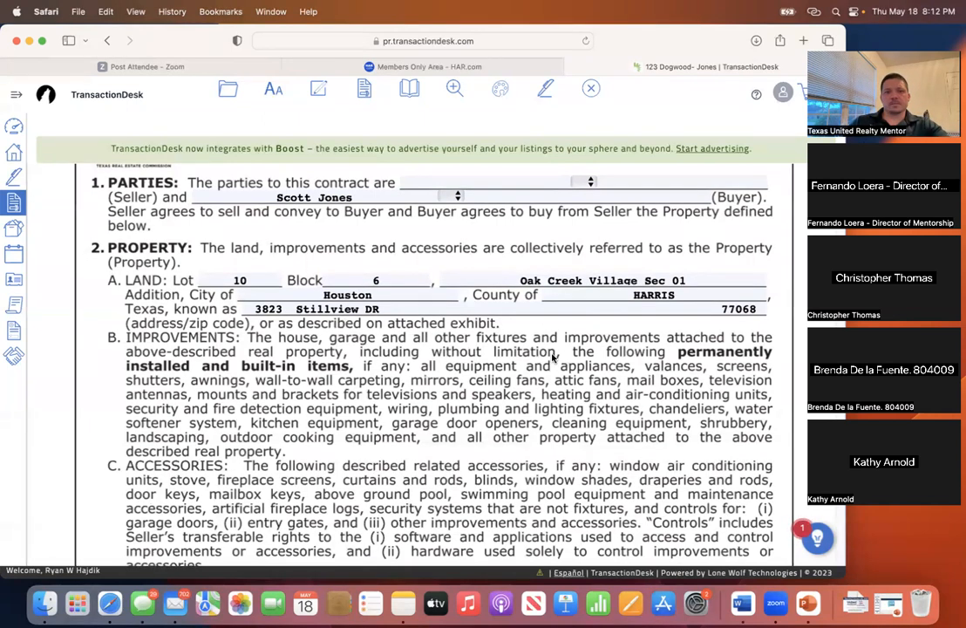
scroll(549, 360, "down", 6)
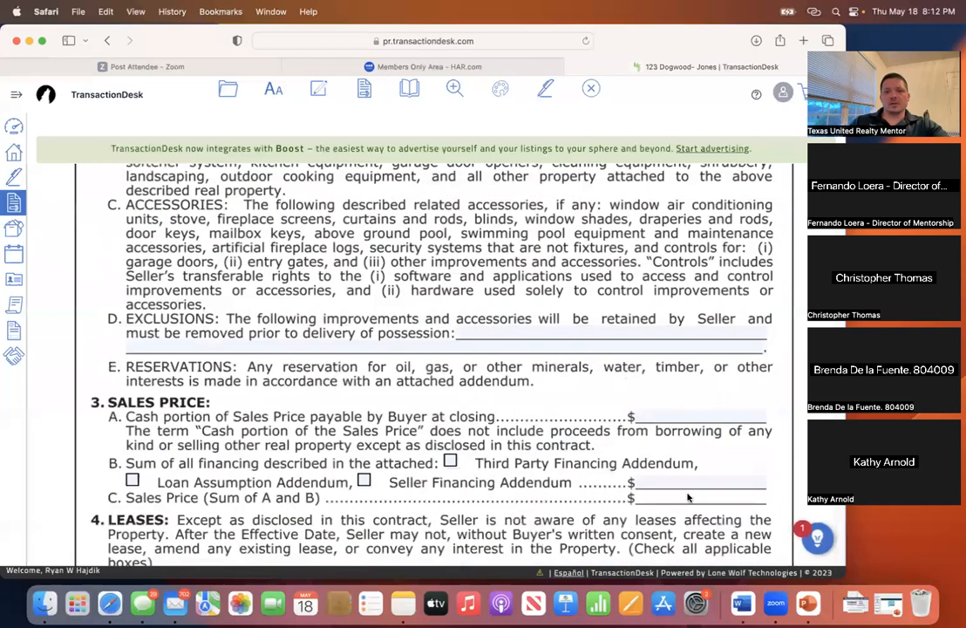
scroll(555, 400, "down", 10)
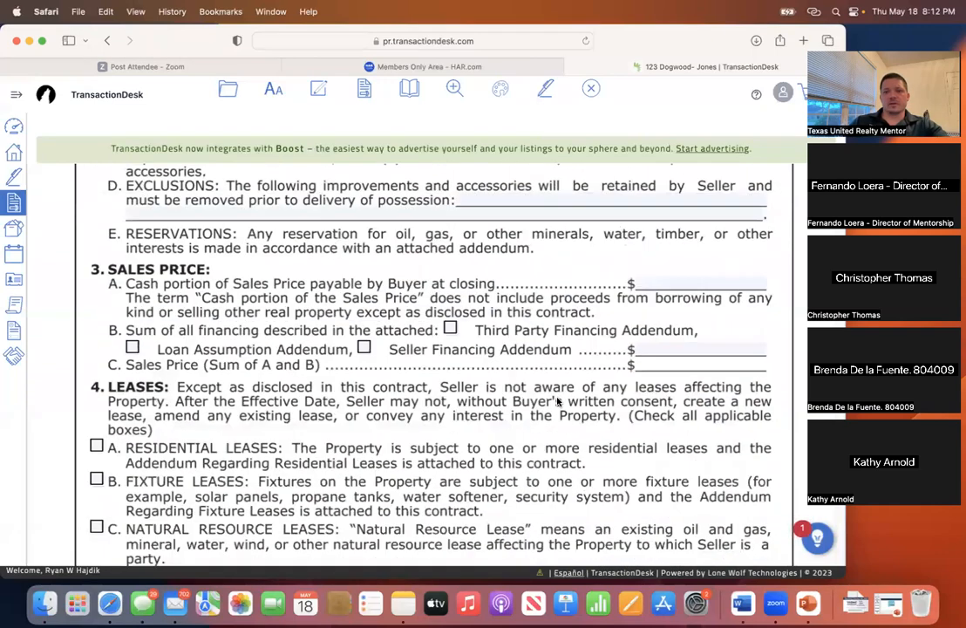
scroll(558, 403, "down", 6)
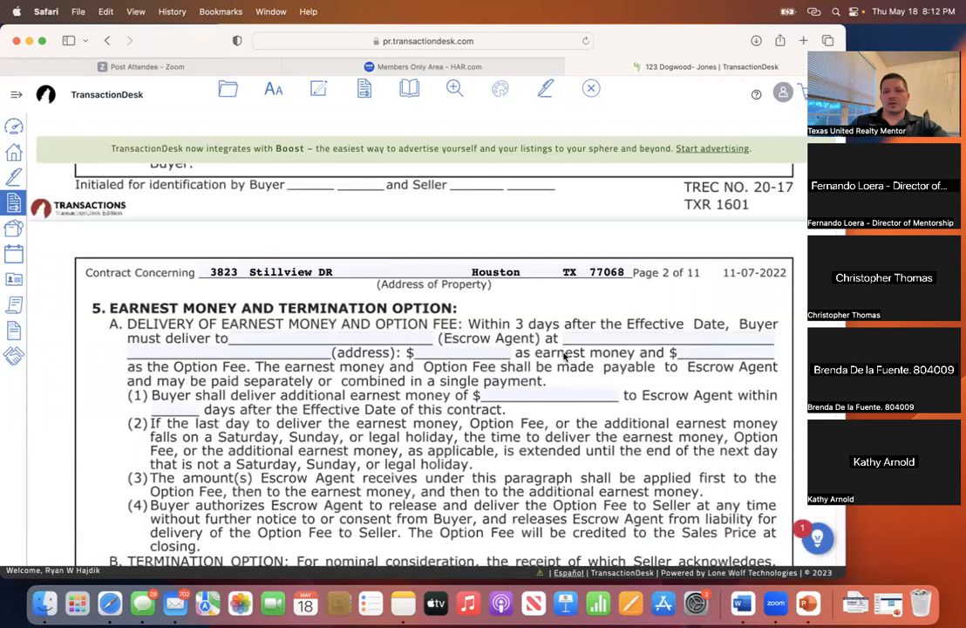
scroll(545, 374, "down", 2)
scroll(545, 375, "down", 8)
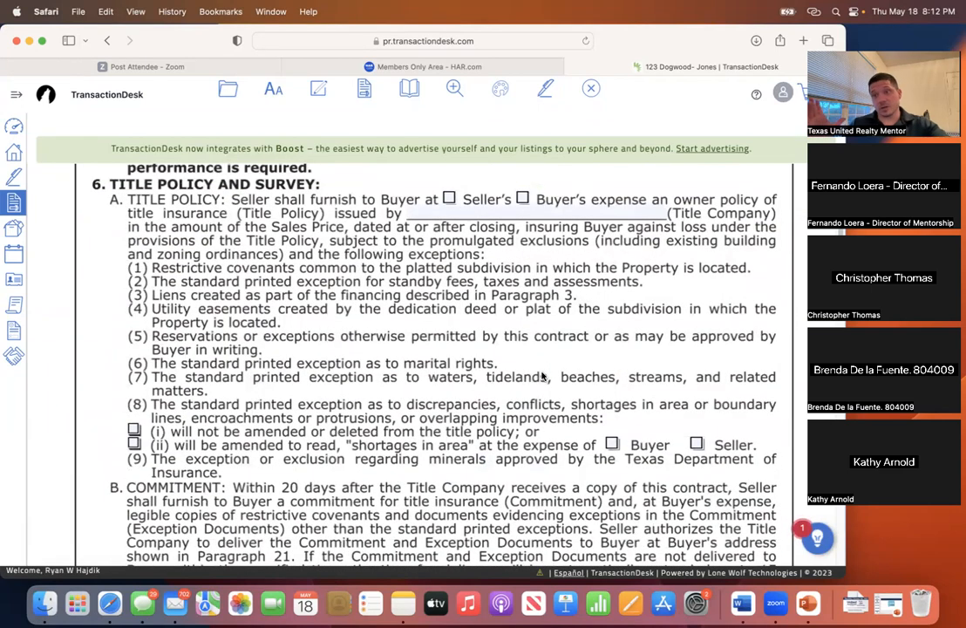
scroll(497, 384, "down", 7)
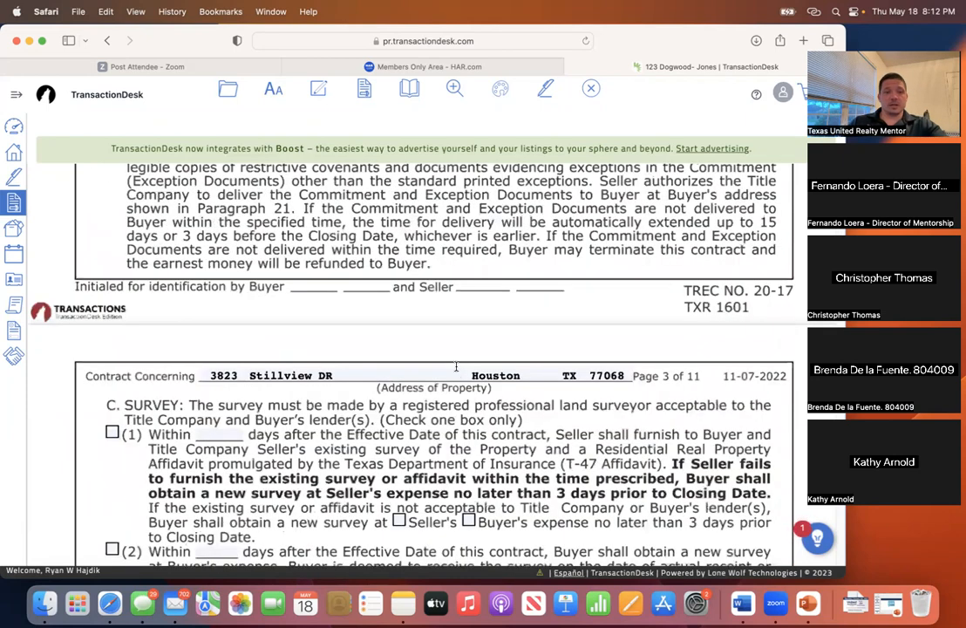
scroll(457, 369, "down", 8)
scroll(458, 368, "down", 20)
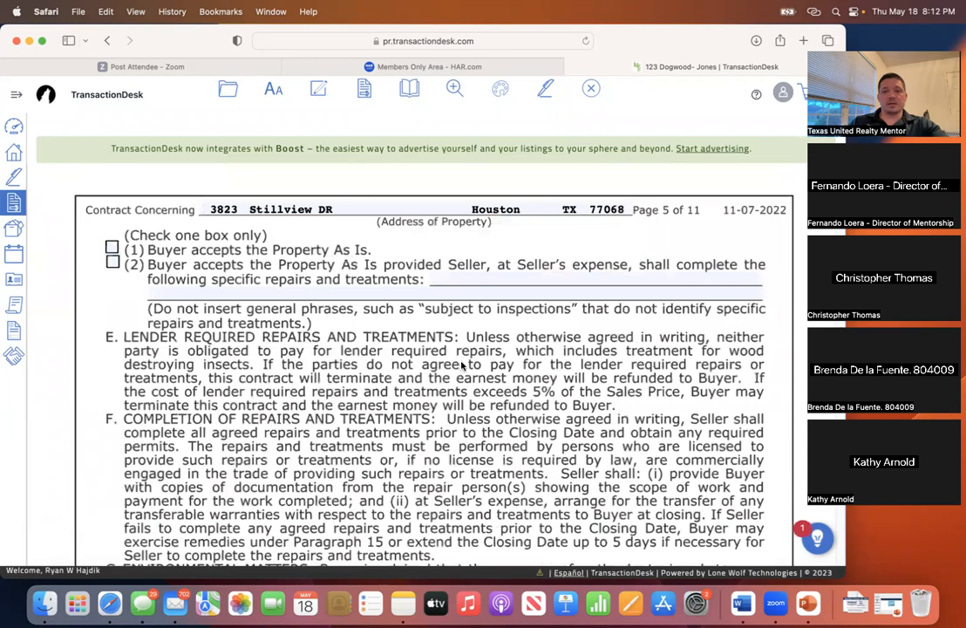
scroll(462, 366, "down", 20)
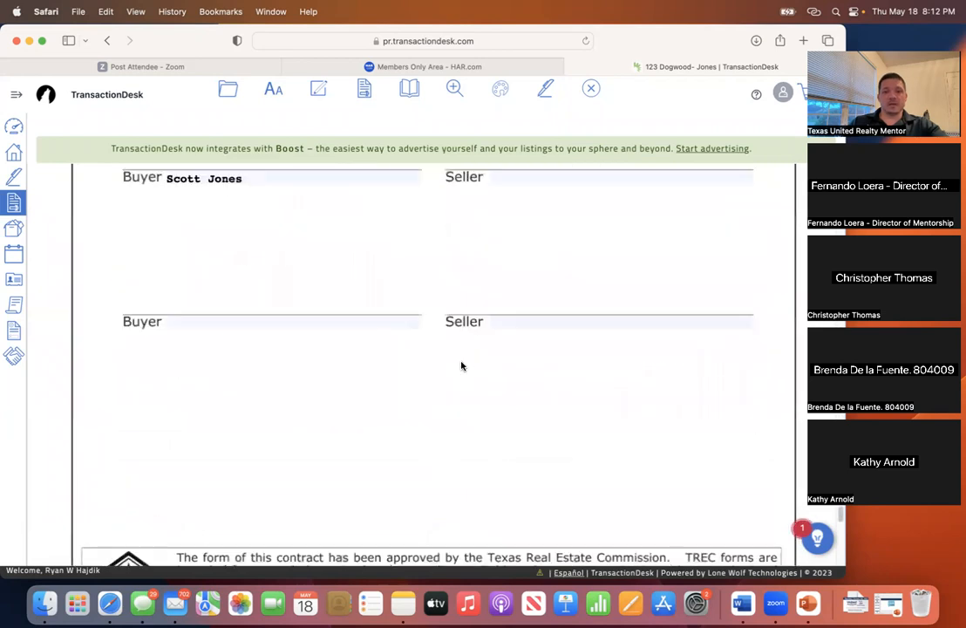
scroll(462, 366, "down", 10)
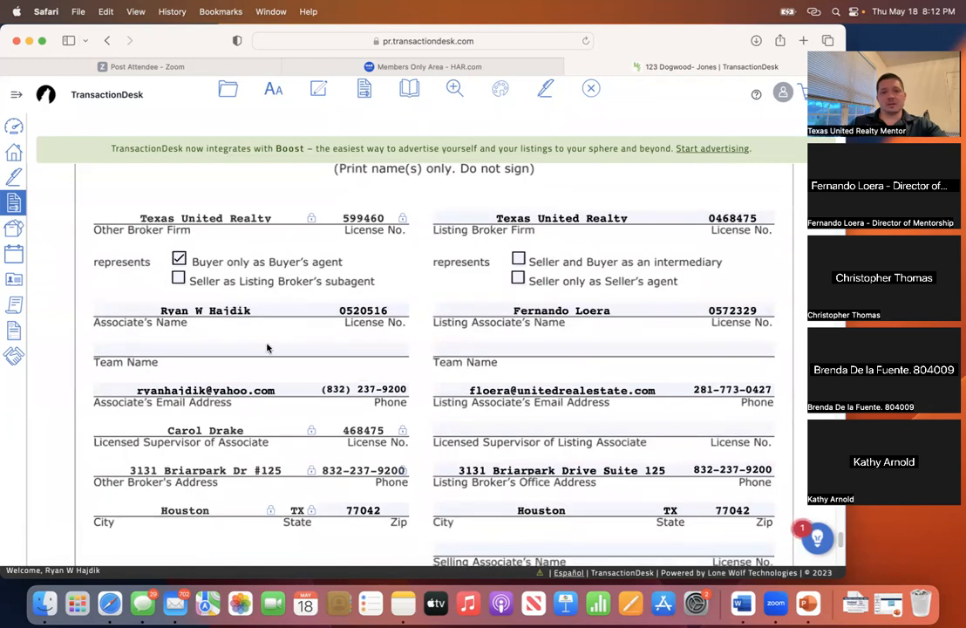
scroll(545, 370, "down", 3)
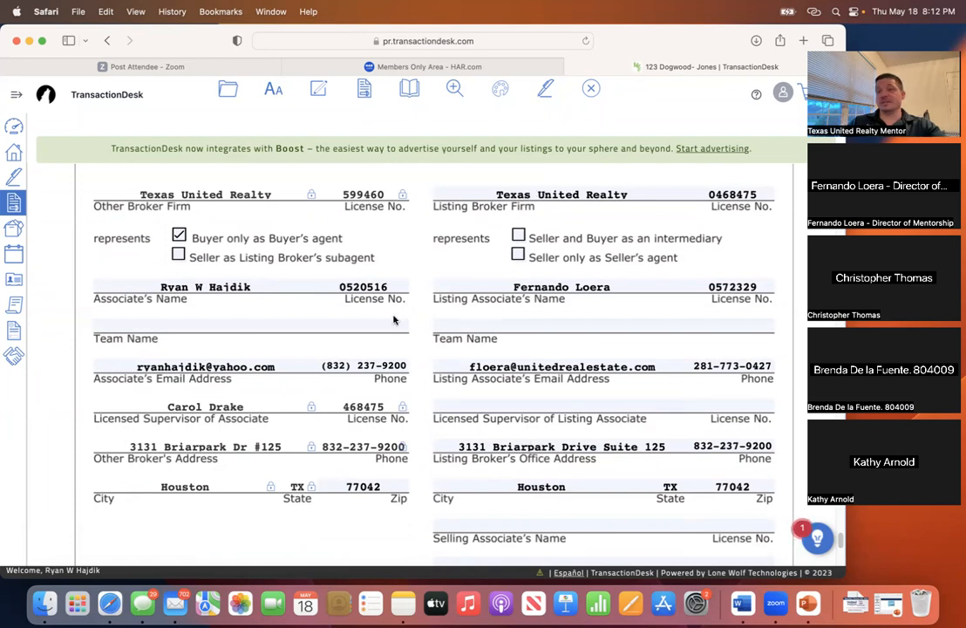
scroll(394, 320, "down", 1)
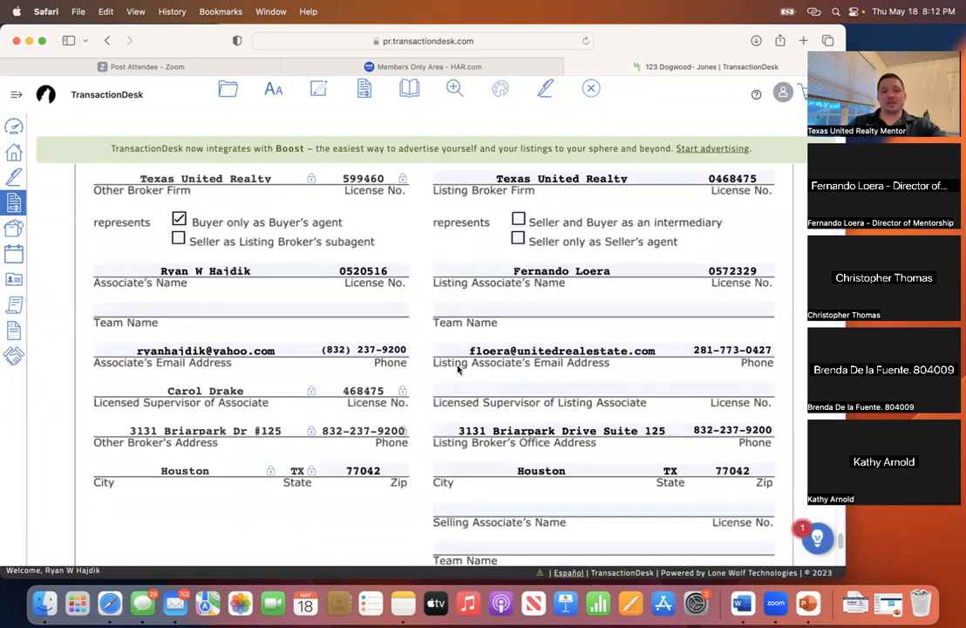
scroll(462, 374, "down", 5)
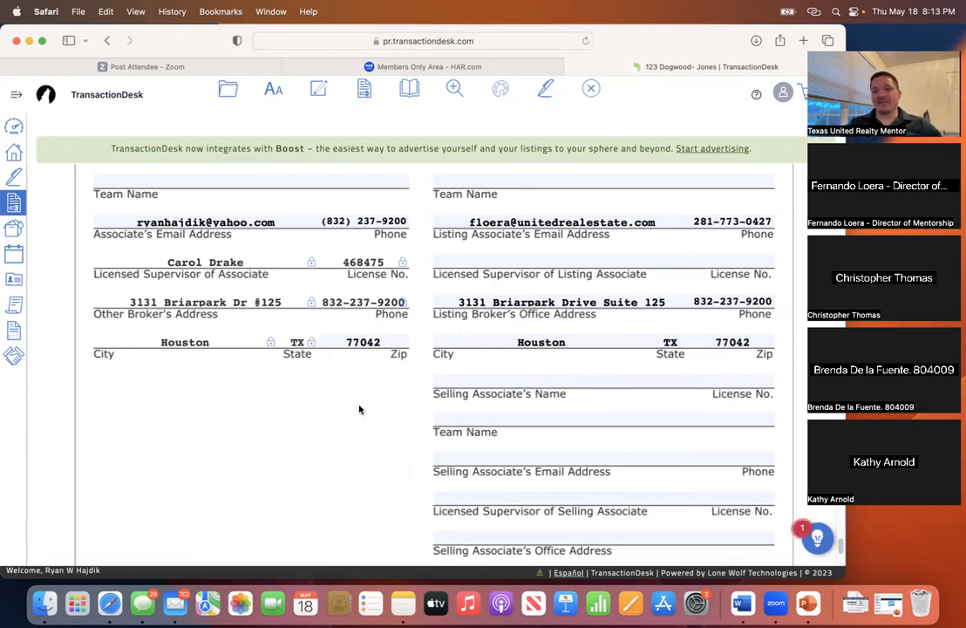
- Complete the Disclosure's broker fee so it reads '3% of sales price'
scroll(358, 410, "down", 5)
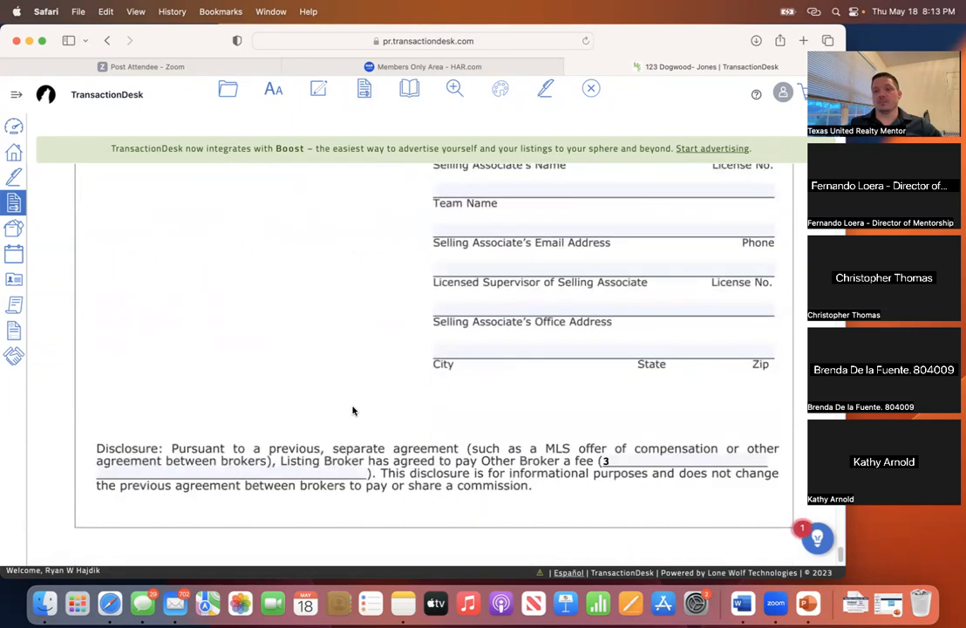
scroll(353, 410, "down", 2)
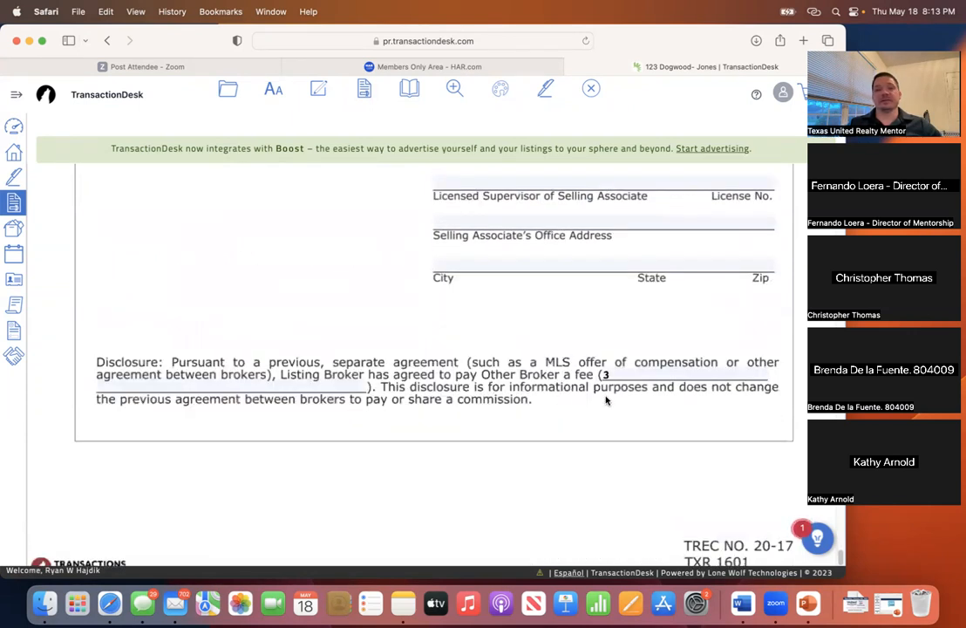
left_click(615, 374)
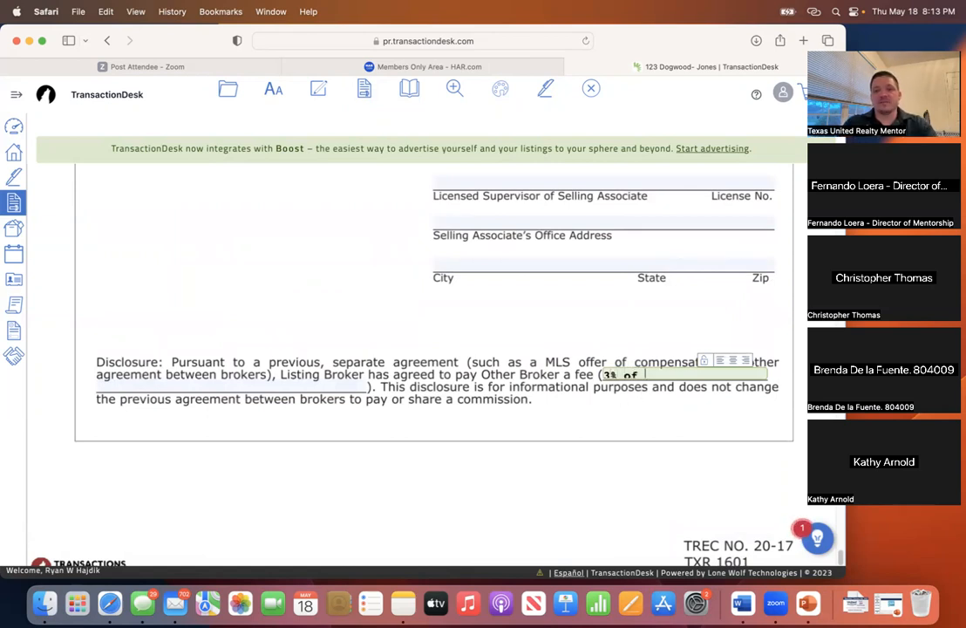
type("price")
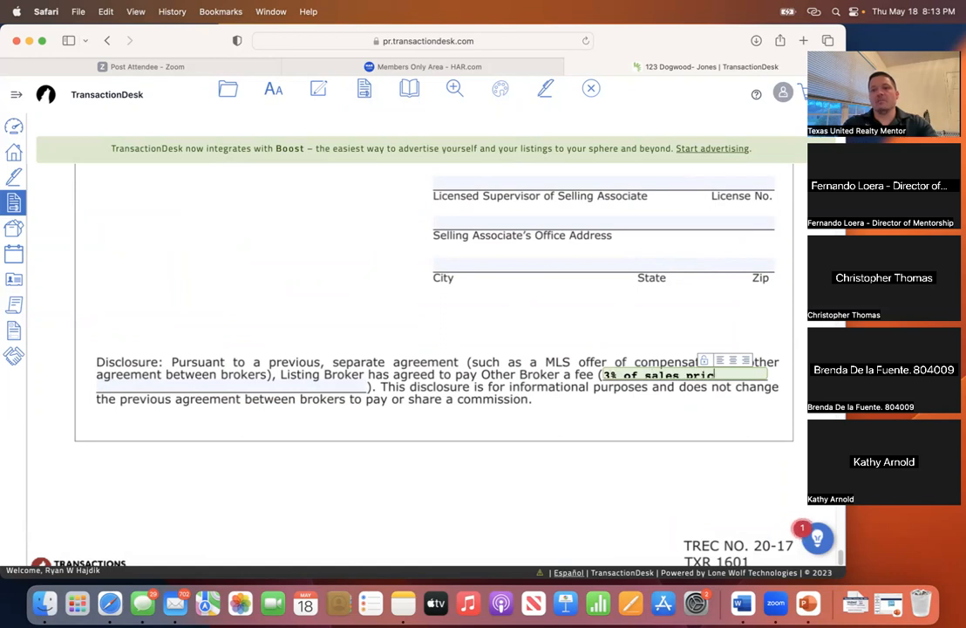
left_click(355, 328)
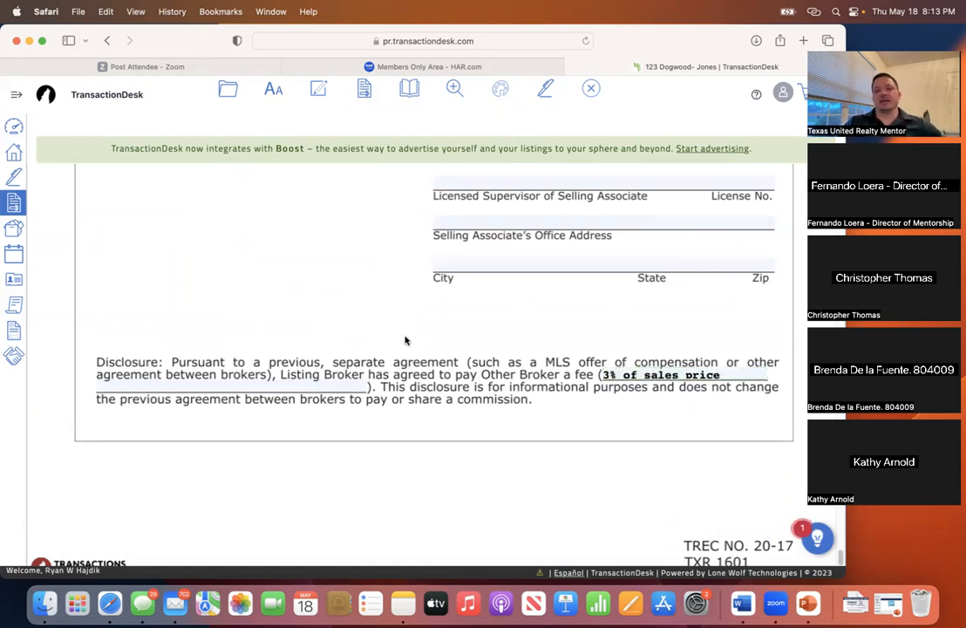
- Save and close the contract
scroll(403, 341, "up", 6)
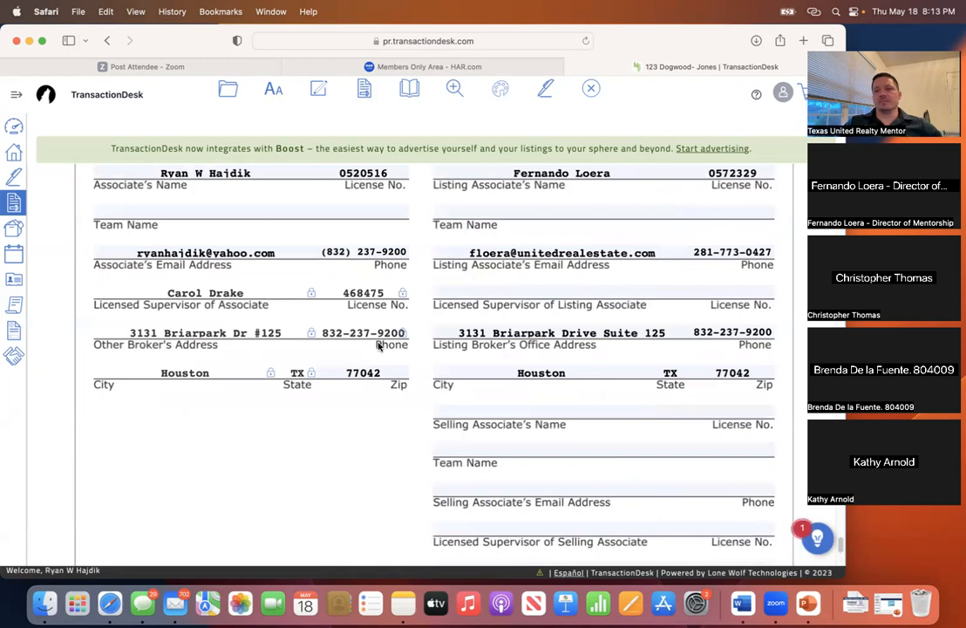
scroll(378, 351, "down", 15)
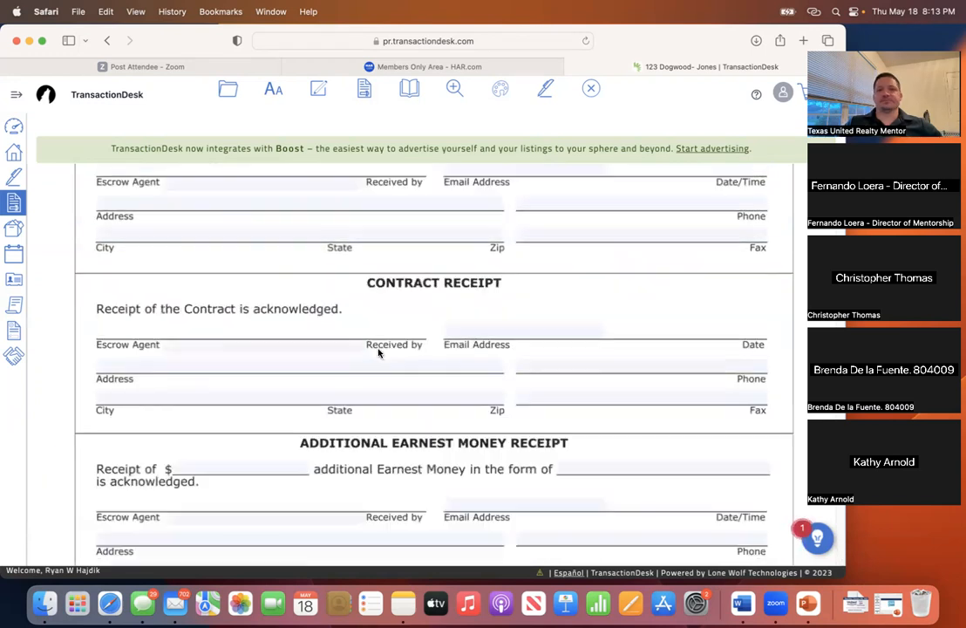
scroll(377, 349, "up", 5)
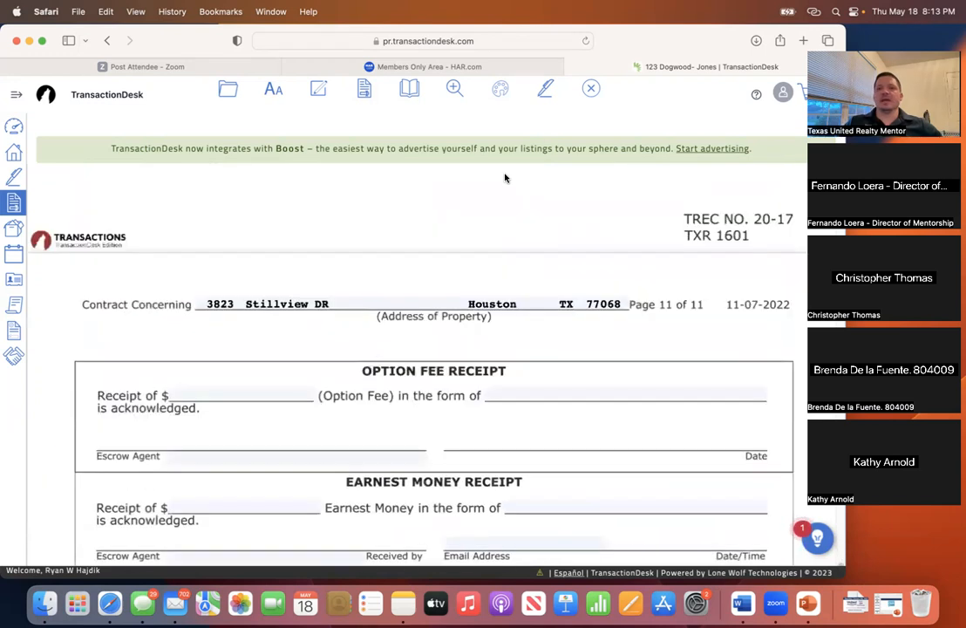
left_click(593, 91)
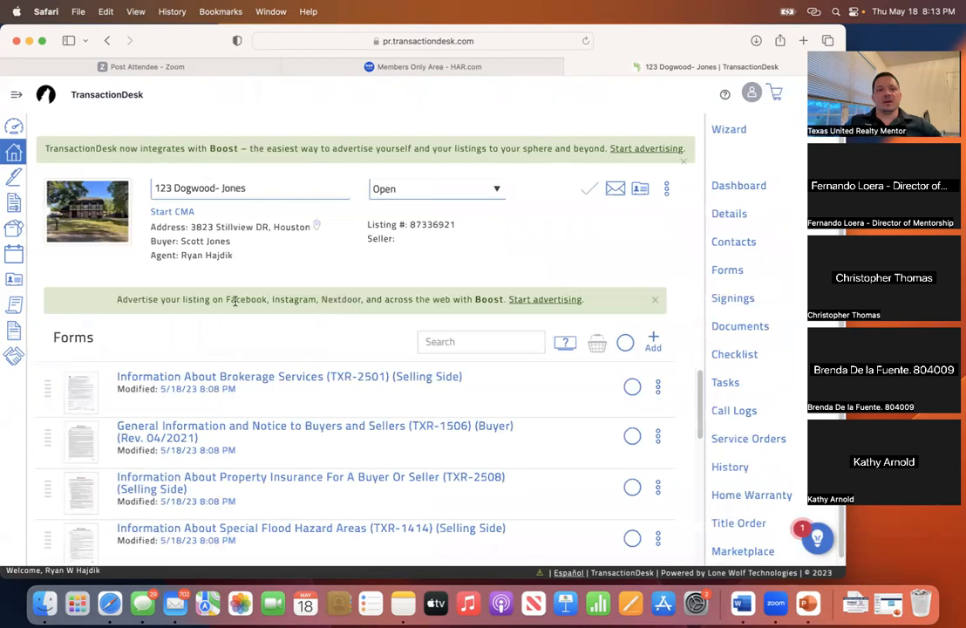
scroll(375, 405, "down", 10)
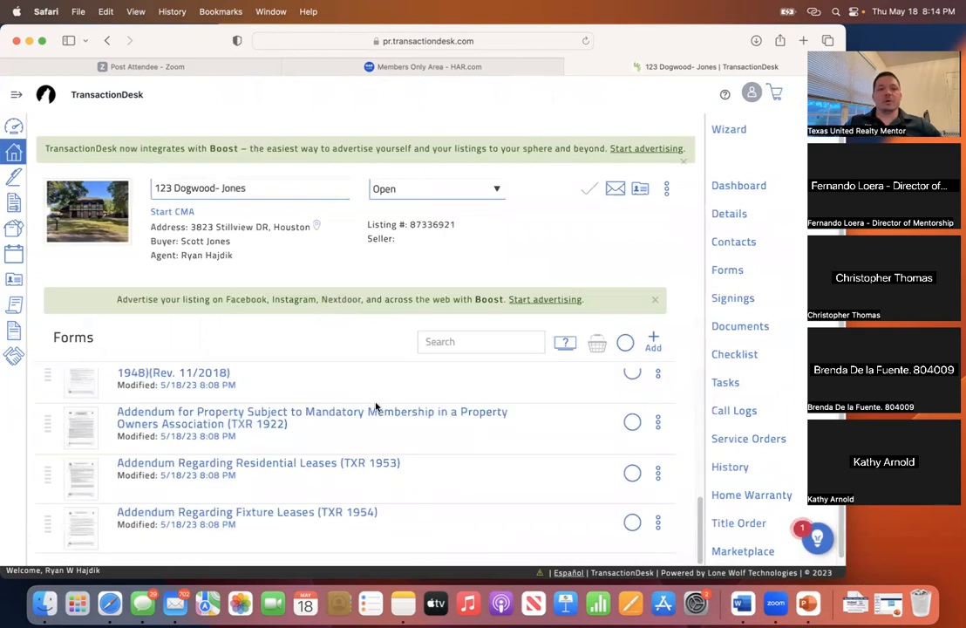
scroll(376, 406, "up", 10)
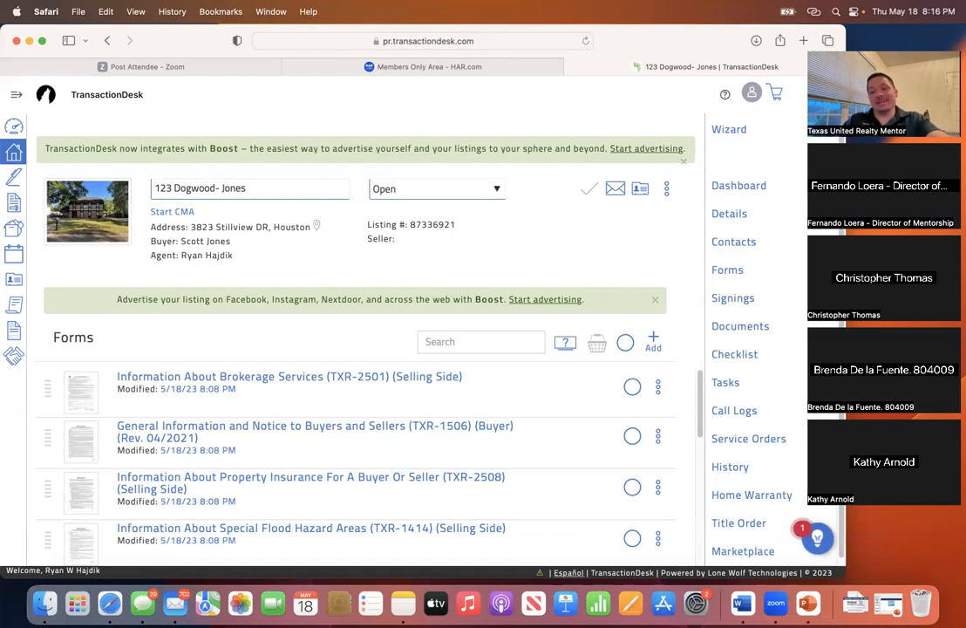
- Switch to the Documents list and scroll through the transaction's uploaded PDFs
left_click(738, 328)
scroll(378, 392, "down", 3)
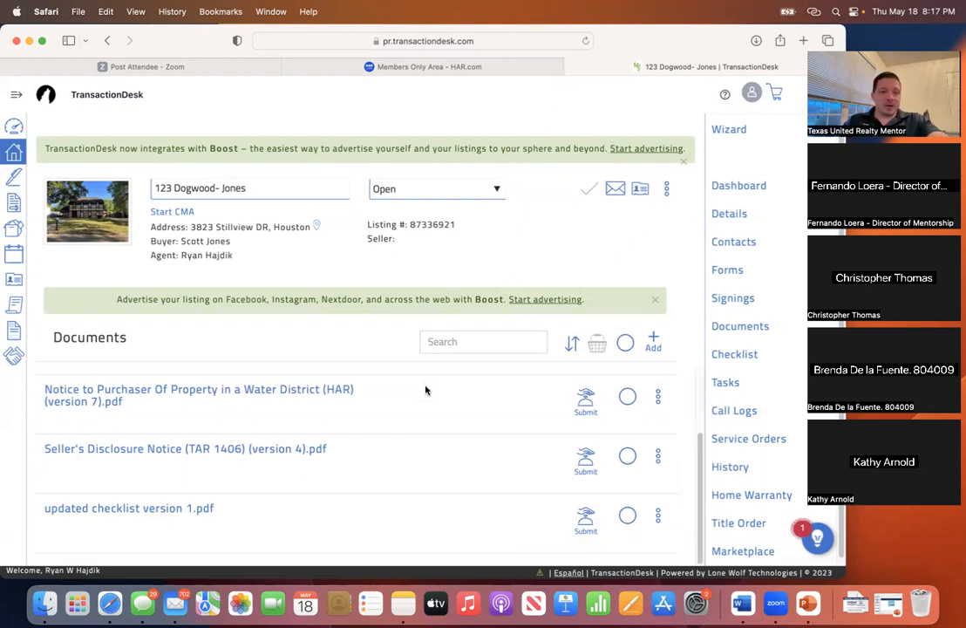
scroll(427, 390, "up", 3)
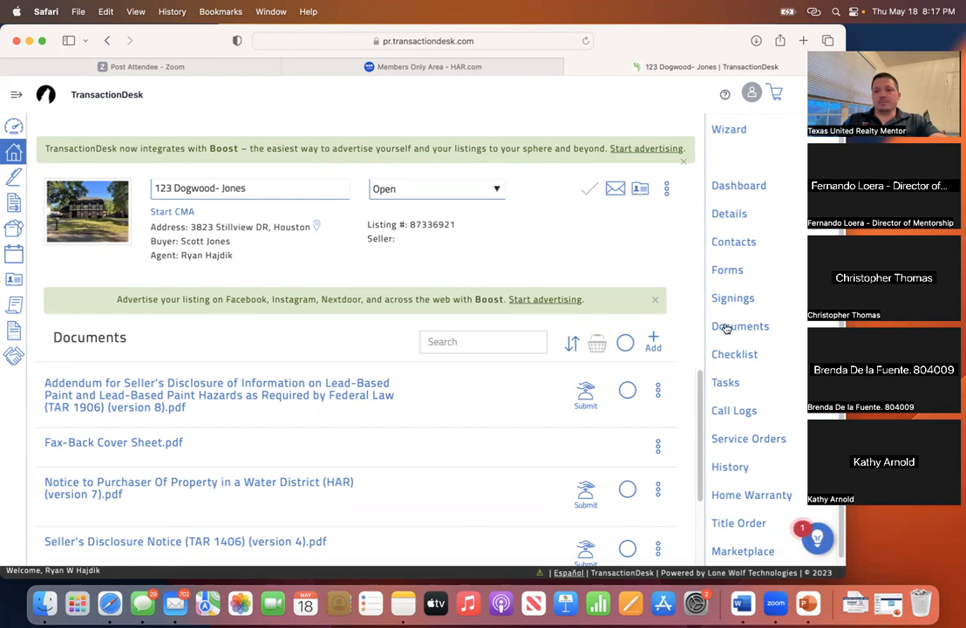
- Return to the Forms list and start adding new forms to the transaction
left_click(735, 273)
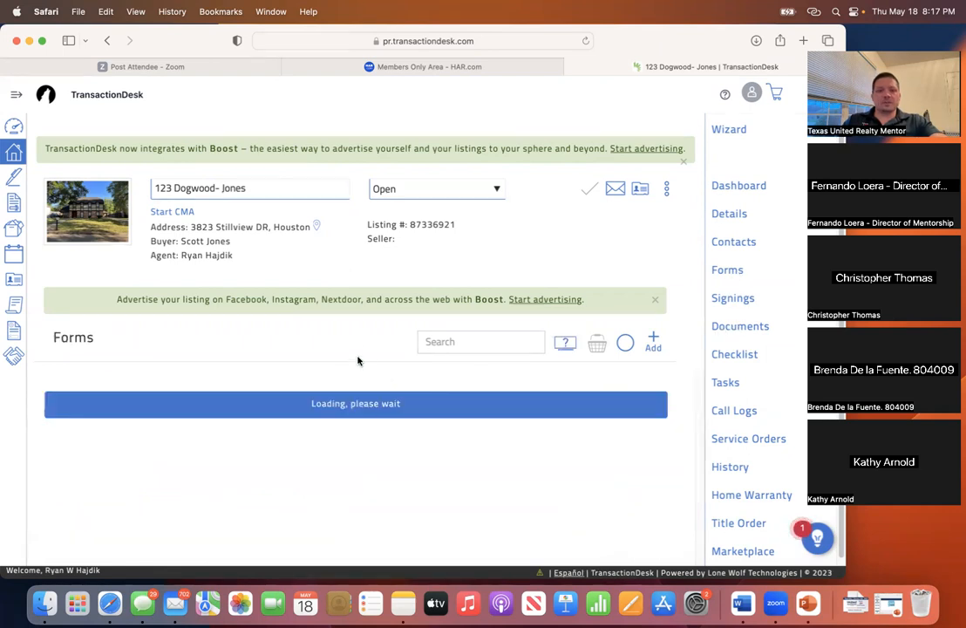
left_click(654, 342)
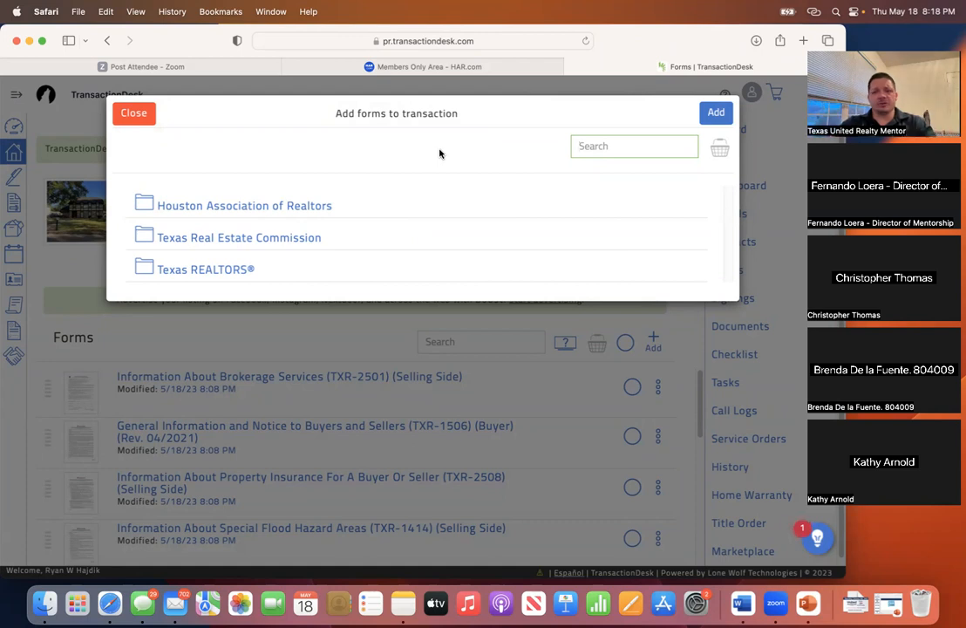
type("inform")
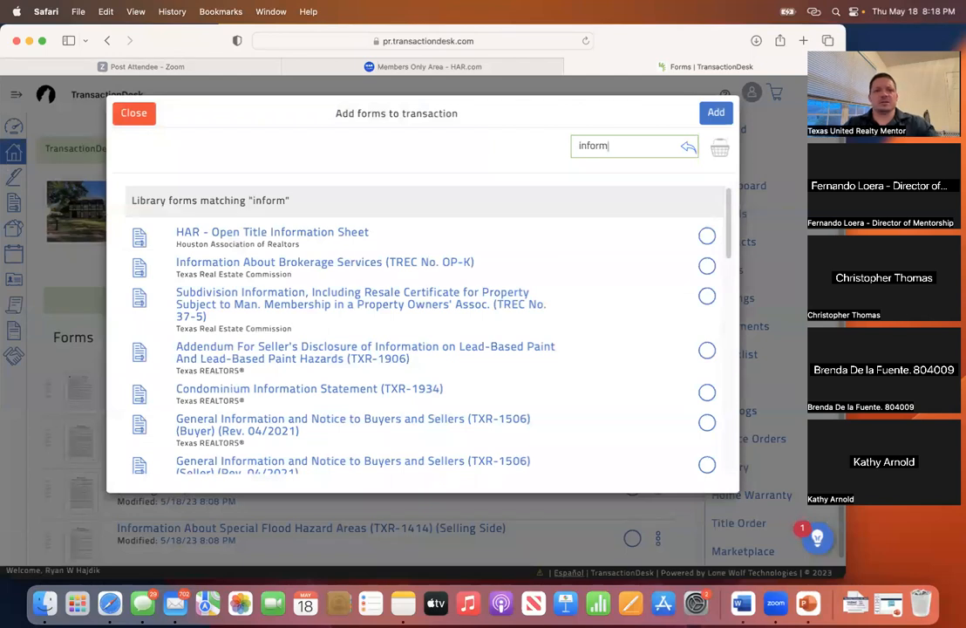
left_click(707, 266)
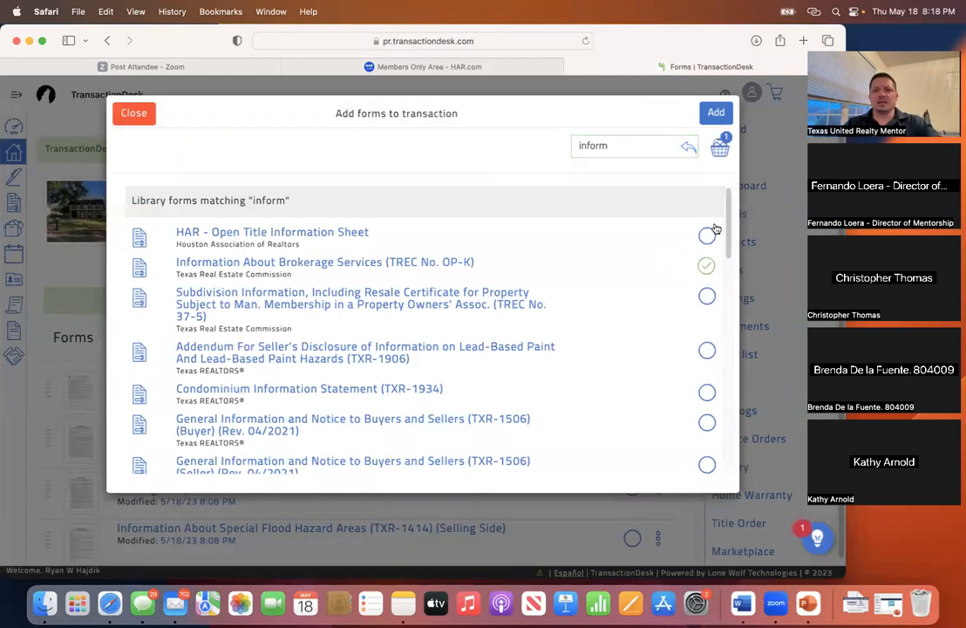
left_click(715, 113)
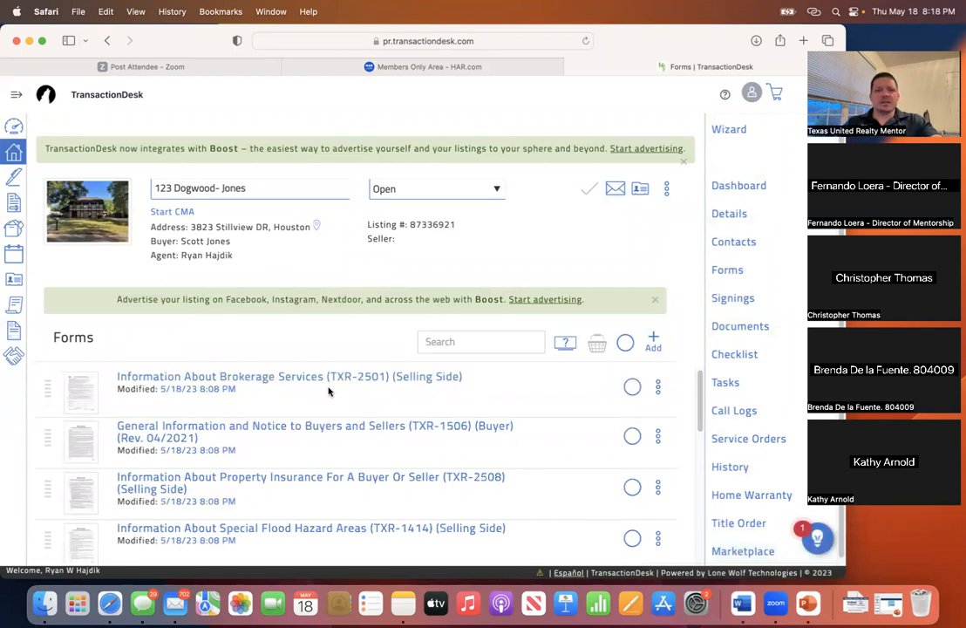
- Review Information About Brokerage Services (TXR-2501) down to License Holder Contact Information, then save it
left_click(249, 378)
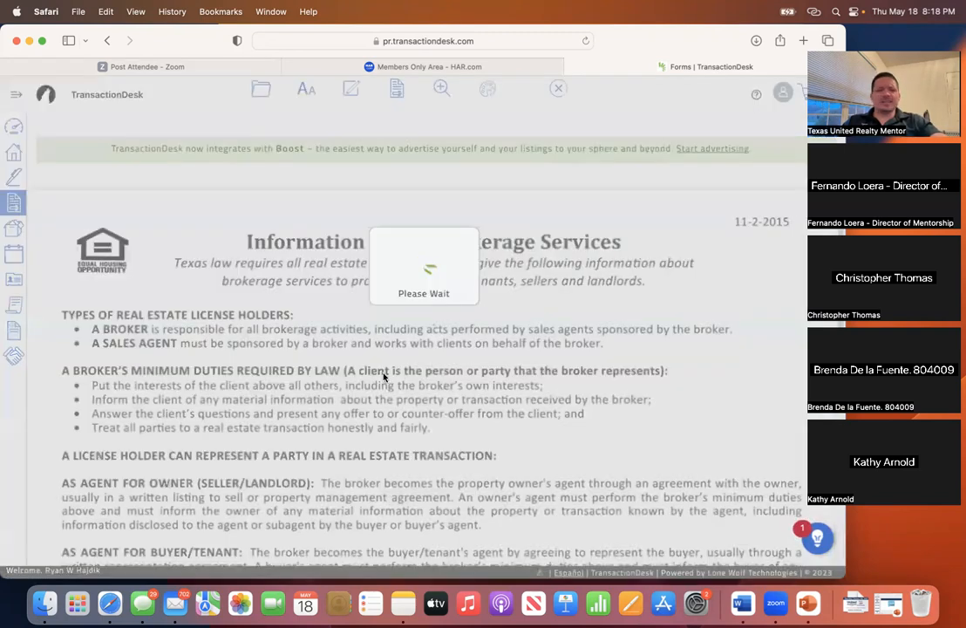
scroll(375, 380, "down", 10)
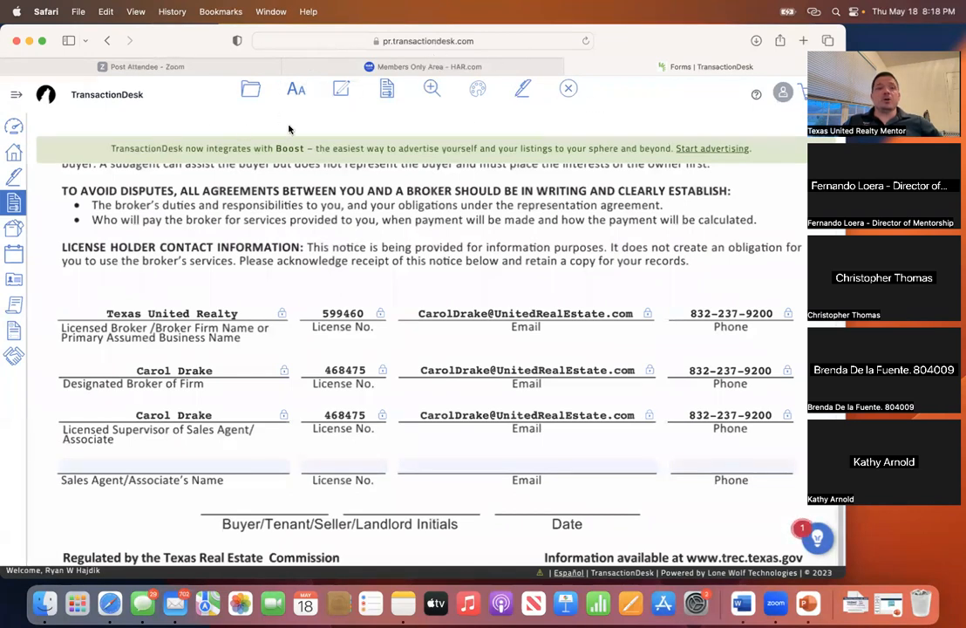
left_click(571, 89)
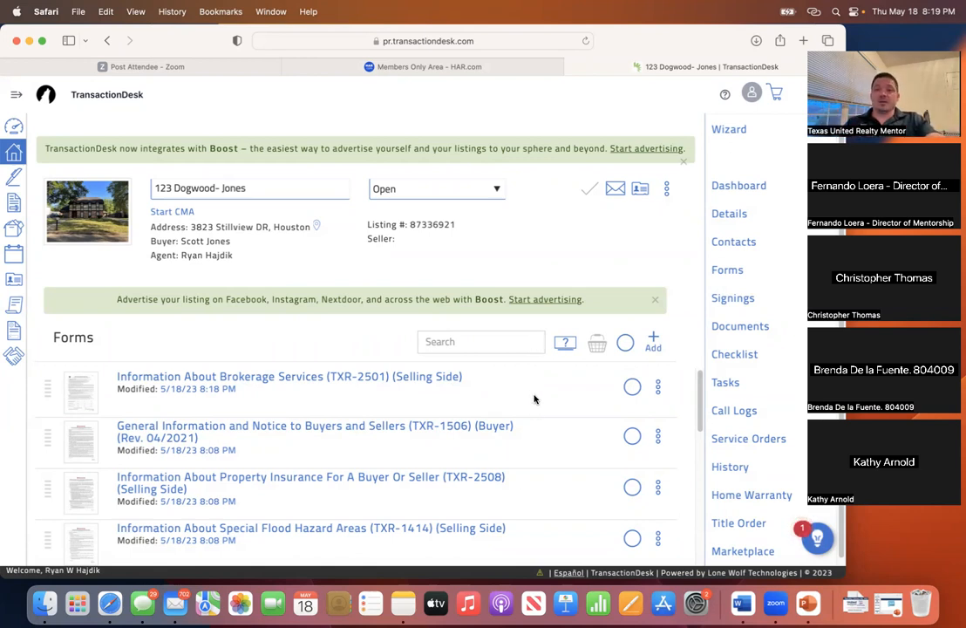
- Check TXR-2501, General Information and Notice, Special Flood Hazard Areas, and Buyer/Tenant Representation Agreement into the basket
scroll(534, 401, "down", 10)
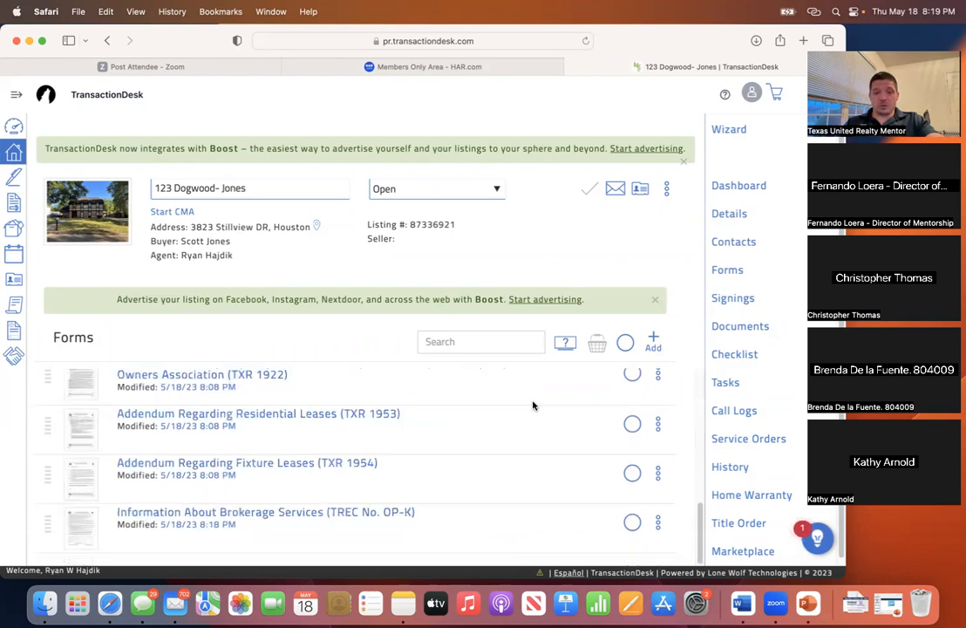
scroll(534, 405, "up", 10)
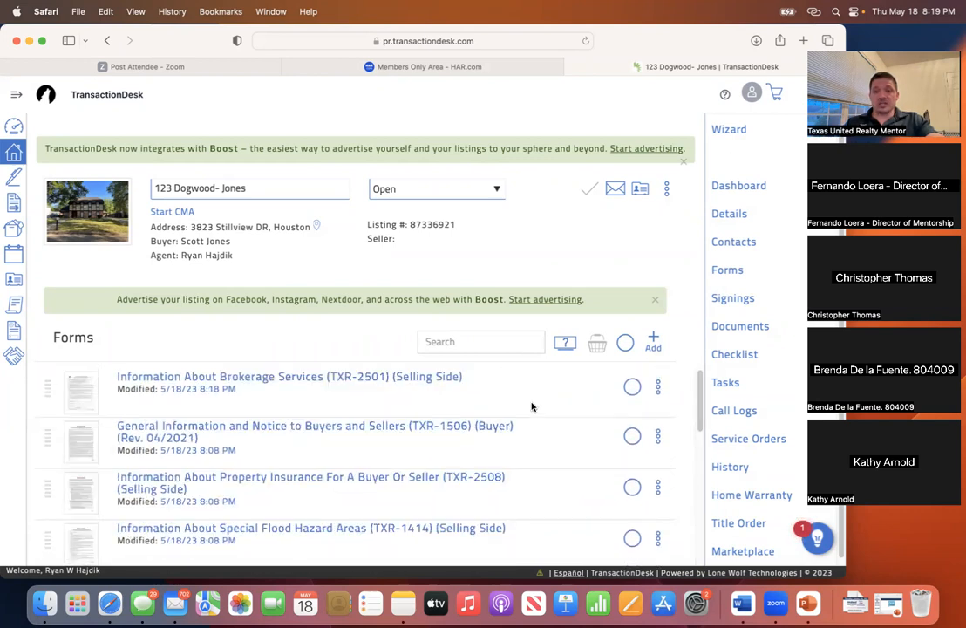
left_click(634, 391)
left_click(631, 435)
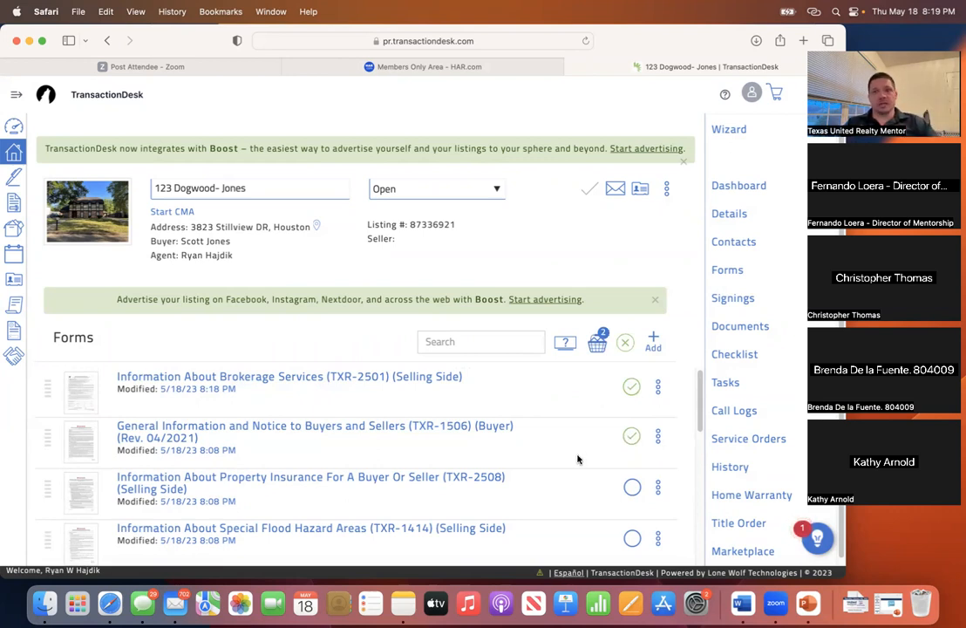
scroll(579, 458, "down", 3)
left_click(633, 398)
scroll(597, 425, "up", 1)
scroll(603, 425, "down", 1)
left_click(633, 443)
- Check Third Party Financing, Lender's Appraisal, Owners Association, Residential Leases, Fixture Leases and OP-K forms
scroll(591, 472, "down", 3)
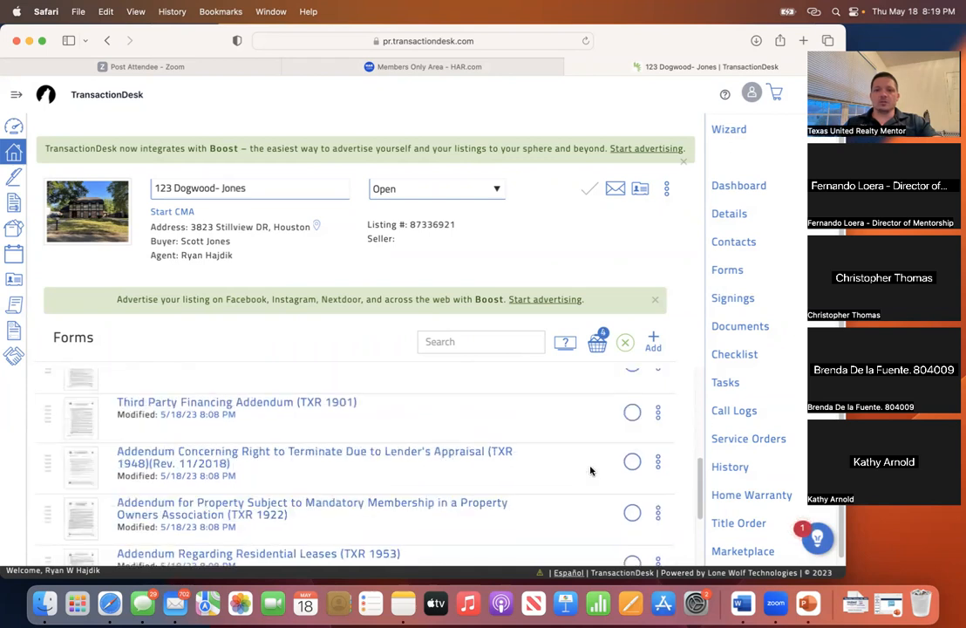
left_click(632, 411)
left_click(632, 461)
scroll(610, 462, "down", 3)
left_click(633, 423)
left_click(632, 374)
scroll(584, 434, "up", 2)
scroll(585, 446, "down", 2)
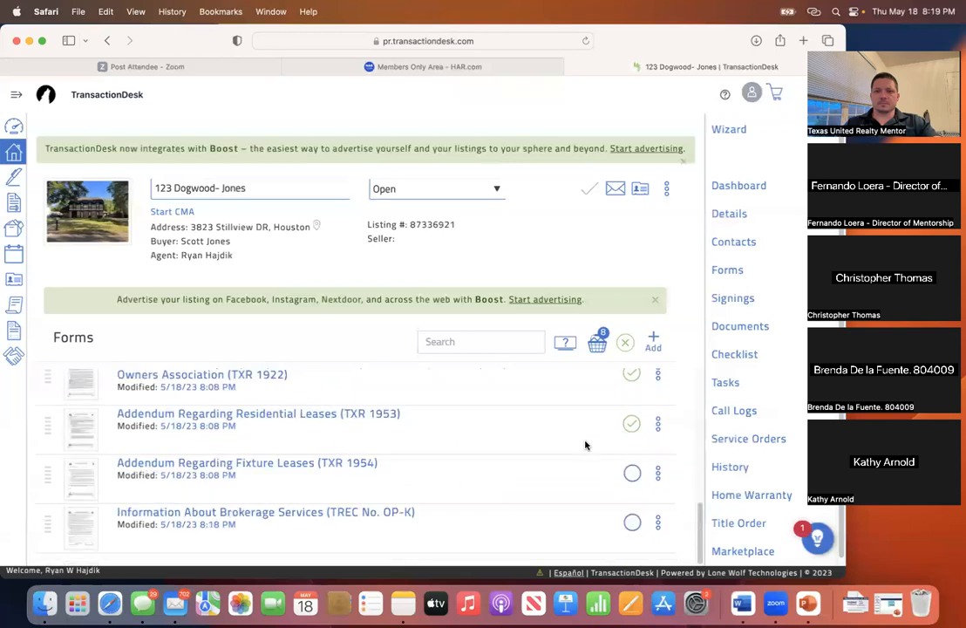
left_click(632, 473)
left_click(632, 523)
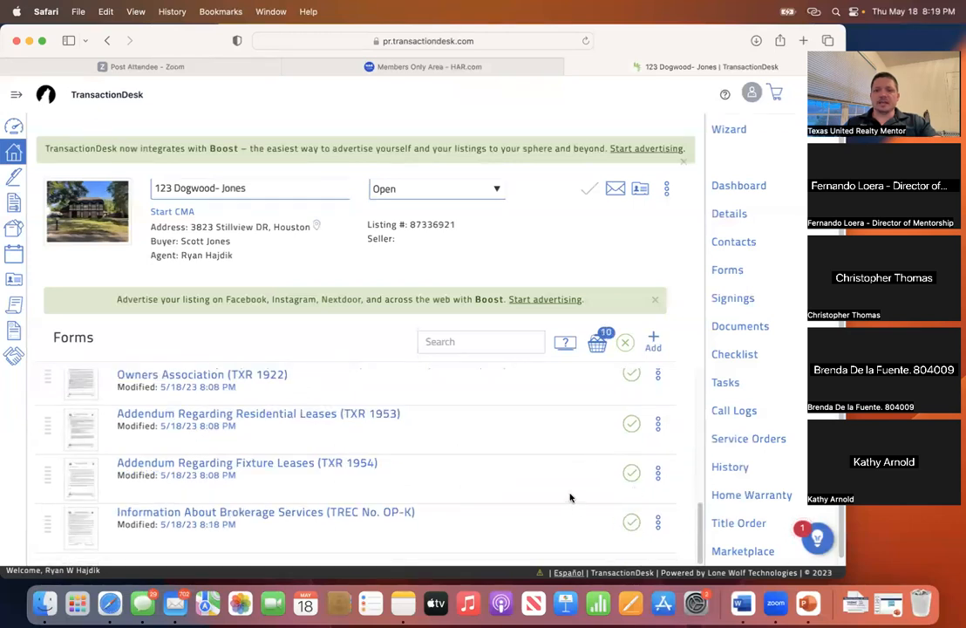
scroll(569, 493, "up", 6)
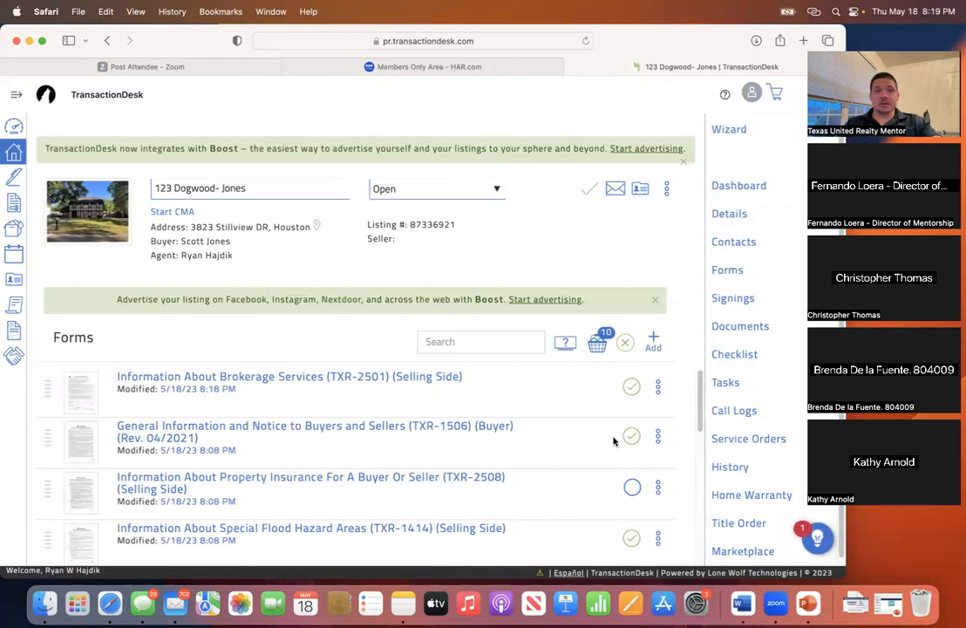
- Open the basket of ten forms and send them to a new Authentisign signing
left_click(598, 346)
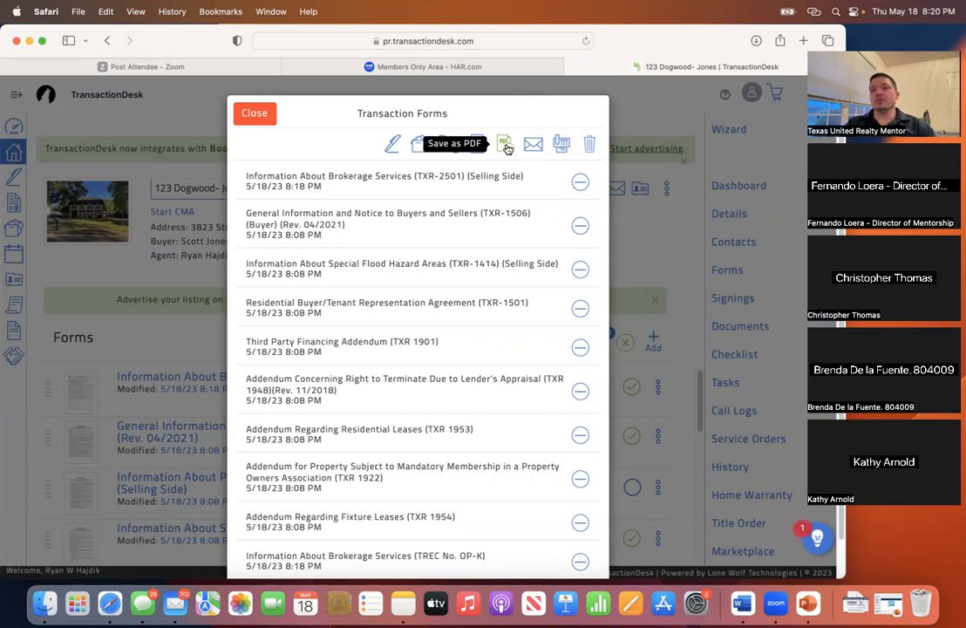
left_click(394, 148)
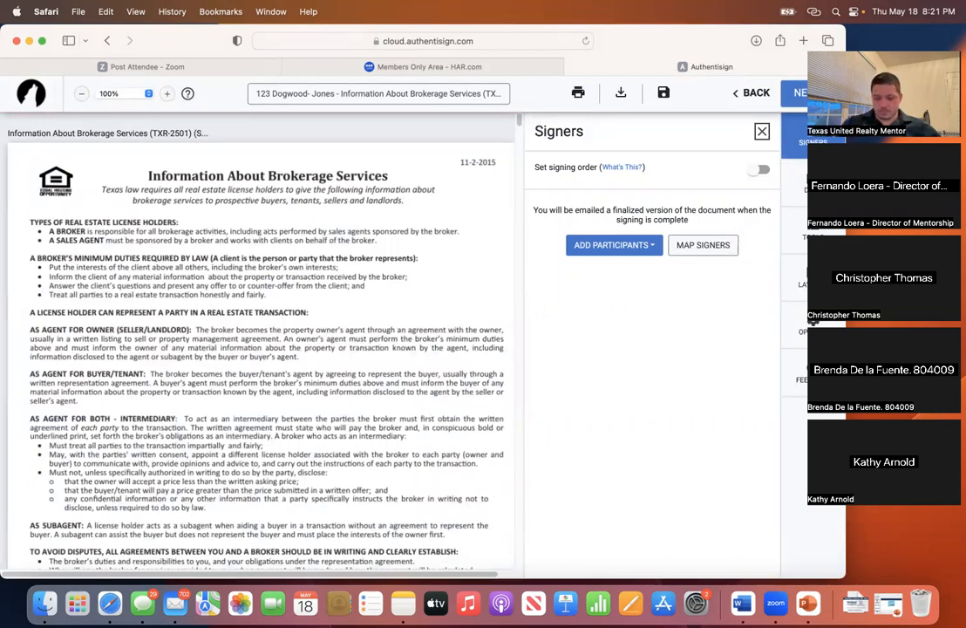
- Raise the computer's sound volume while the forms load in Authentisign
key("XF86AudioRaiseVolume")
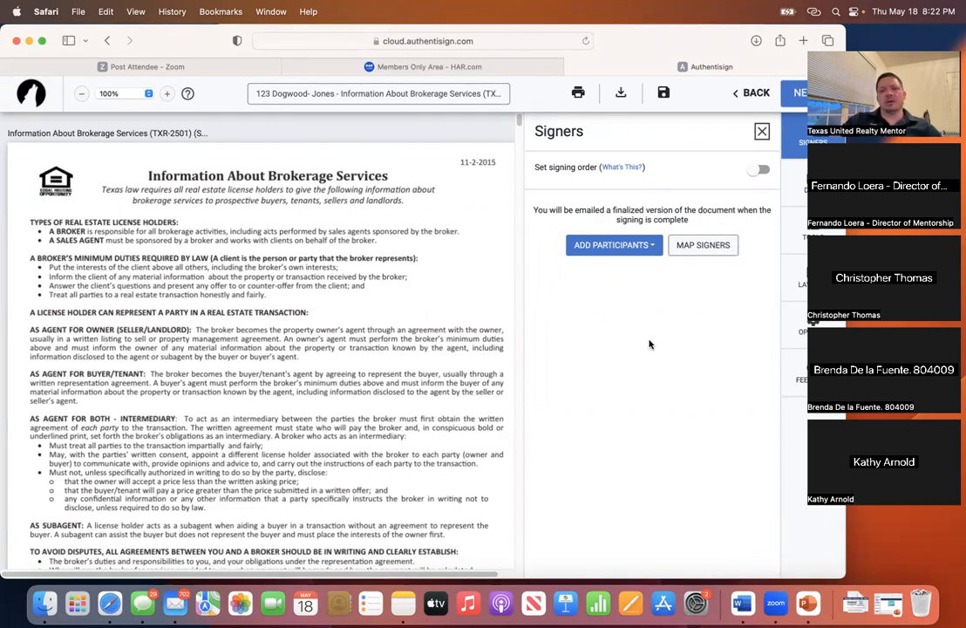
- Look over the TXR-2501 first page, then bring up the participant options
scroll(377, 349, "down", 5)
scroll(382, 349, "up", 3)
scroll(382, 349, "down", 5)
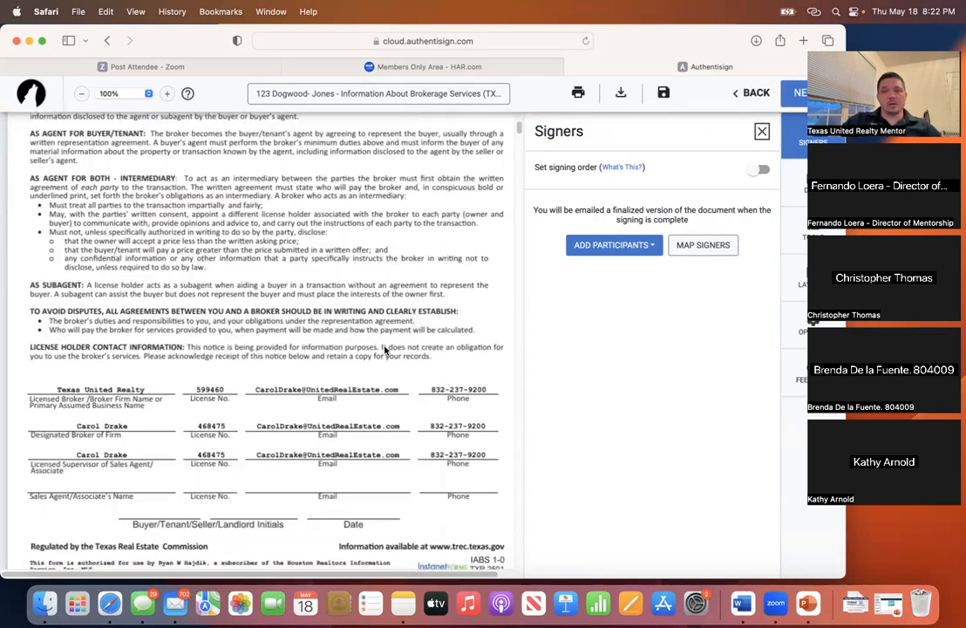
scroll(387, 350, "up", 1)
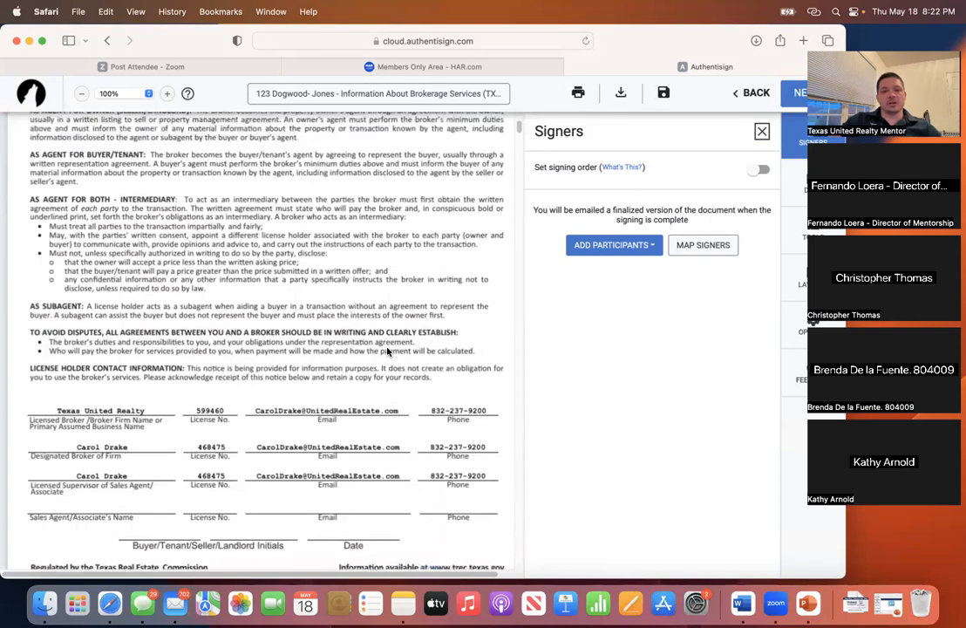
scroll(388, 350, "down", 3)
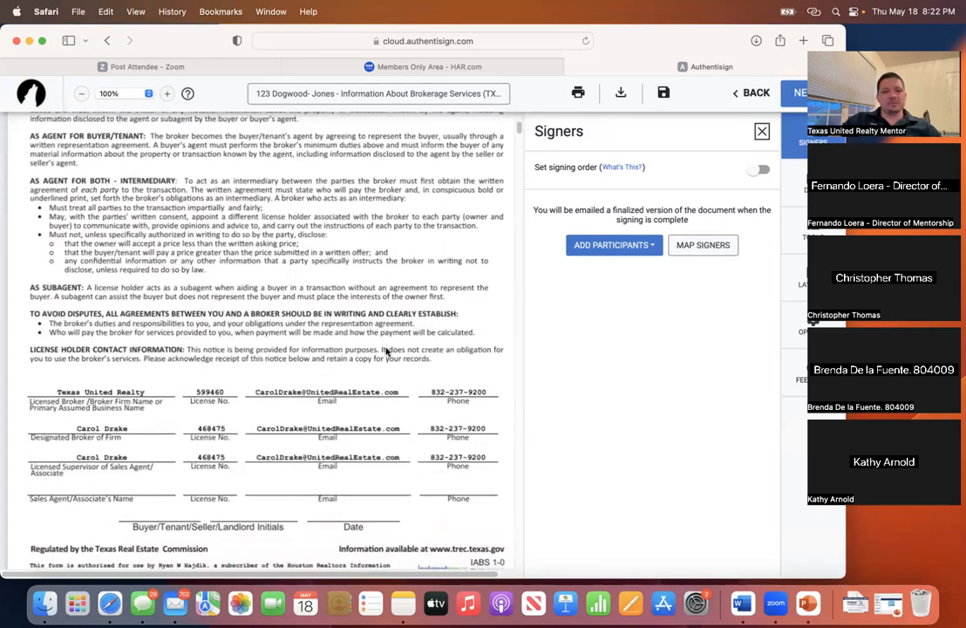
scroll(387, 350, "up", 10)
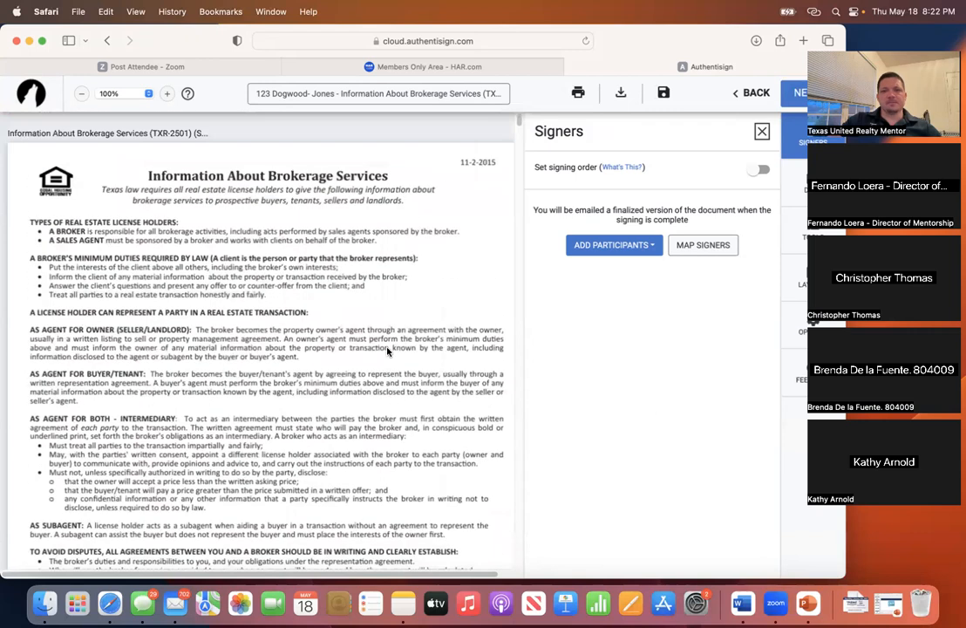
left_click(597, 247)
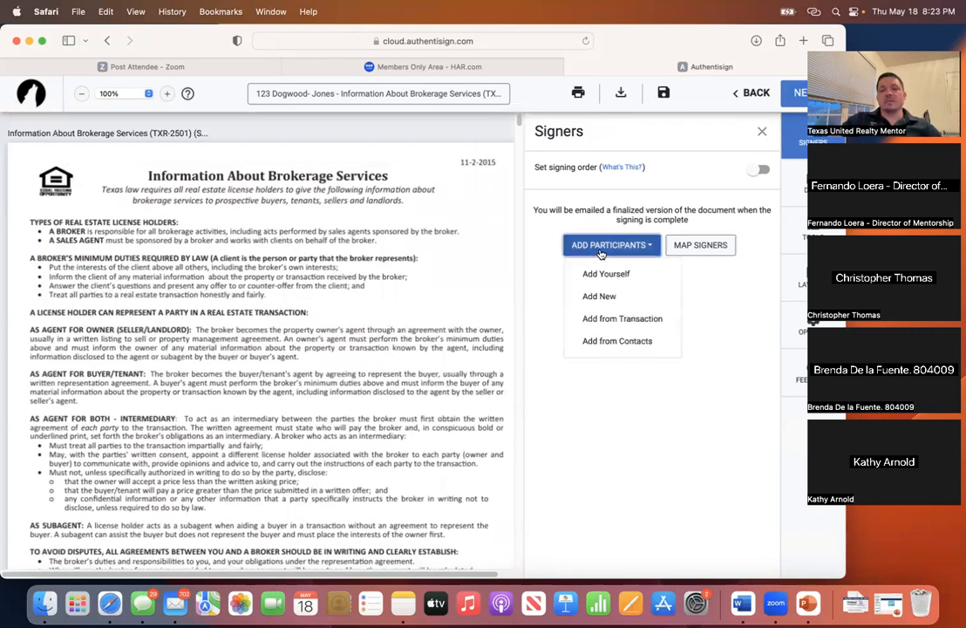
- From the transaction's contacts, tick the Selling Agent and Buyer, keeping the Buyer as Remote Signer
left_click(618, 320)
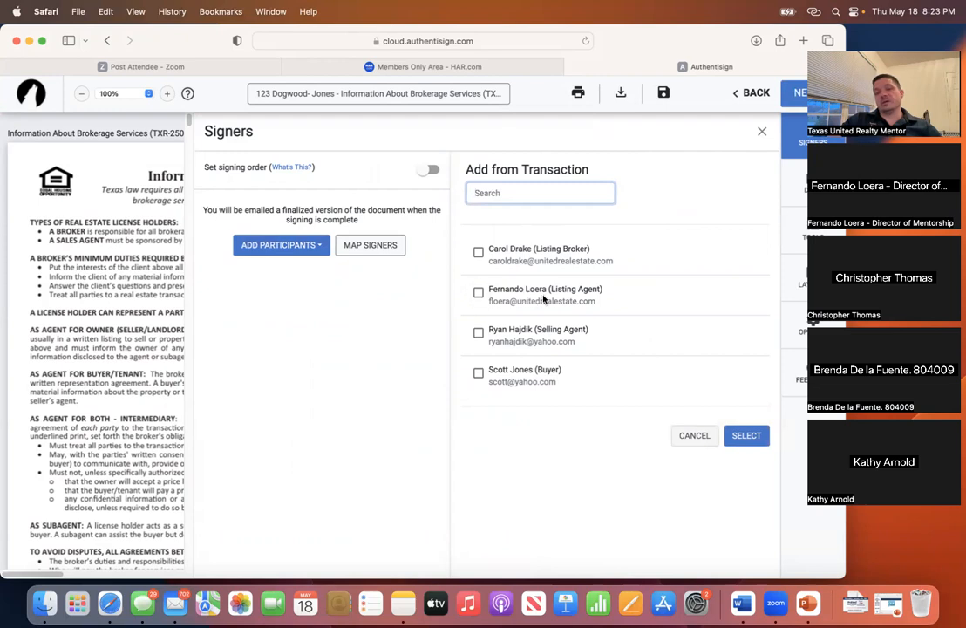
left_click(479, 334)
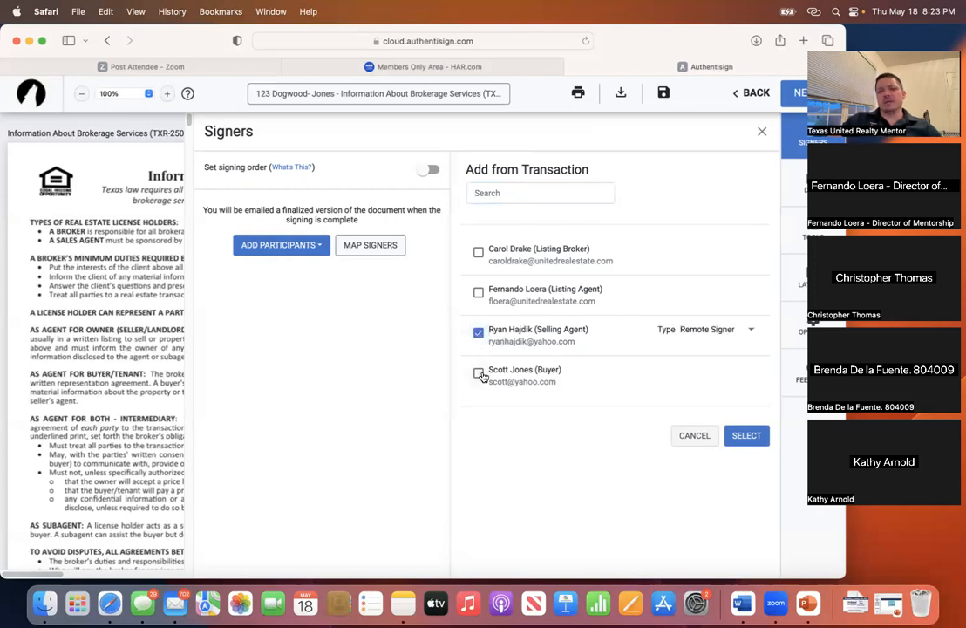
left_click(478, 373)
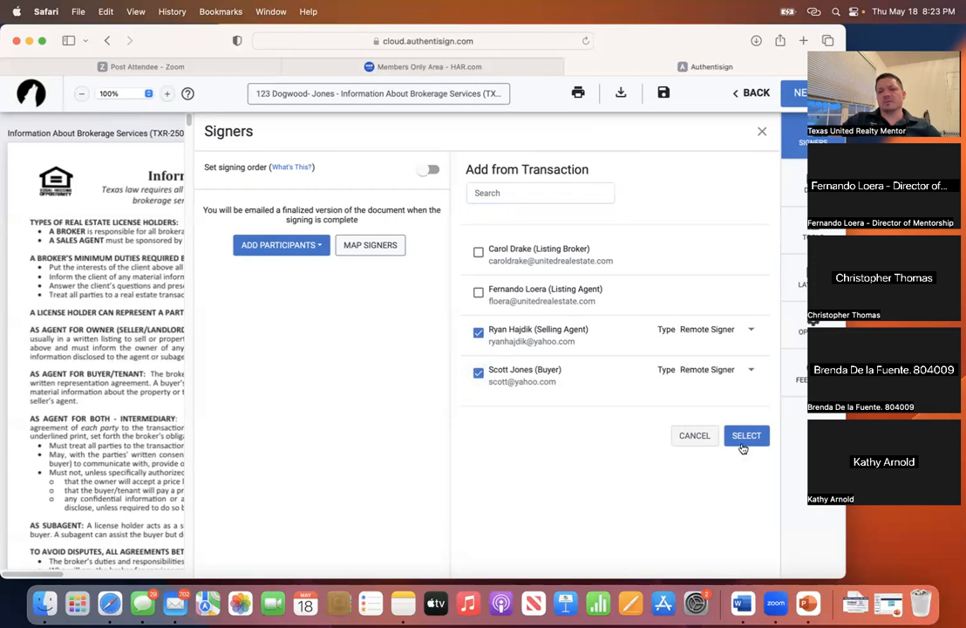
left_click(748, 373)
left_click(750, 373)
left_click(750, 373)
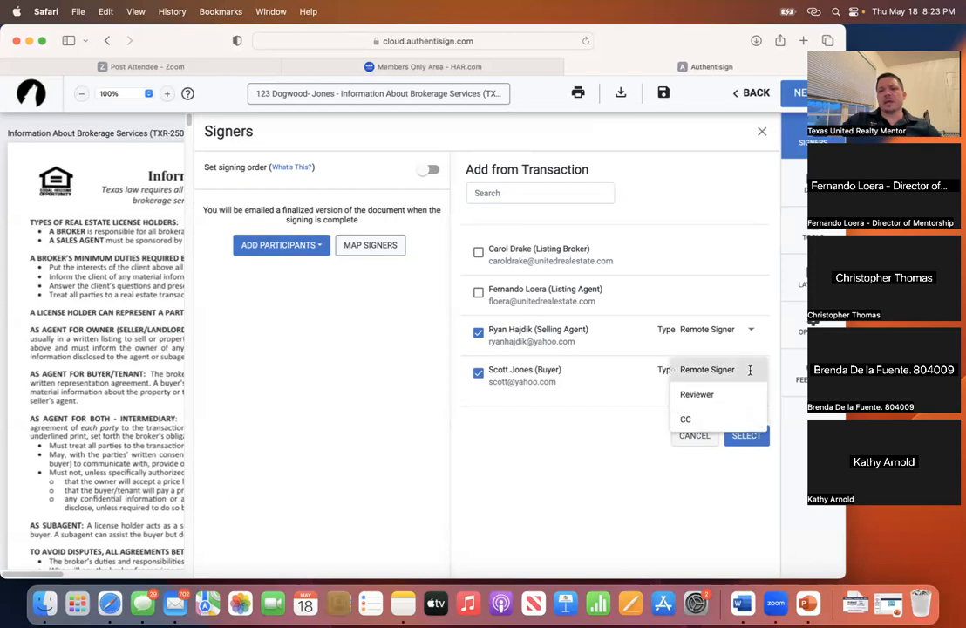
left_click(738, 369)
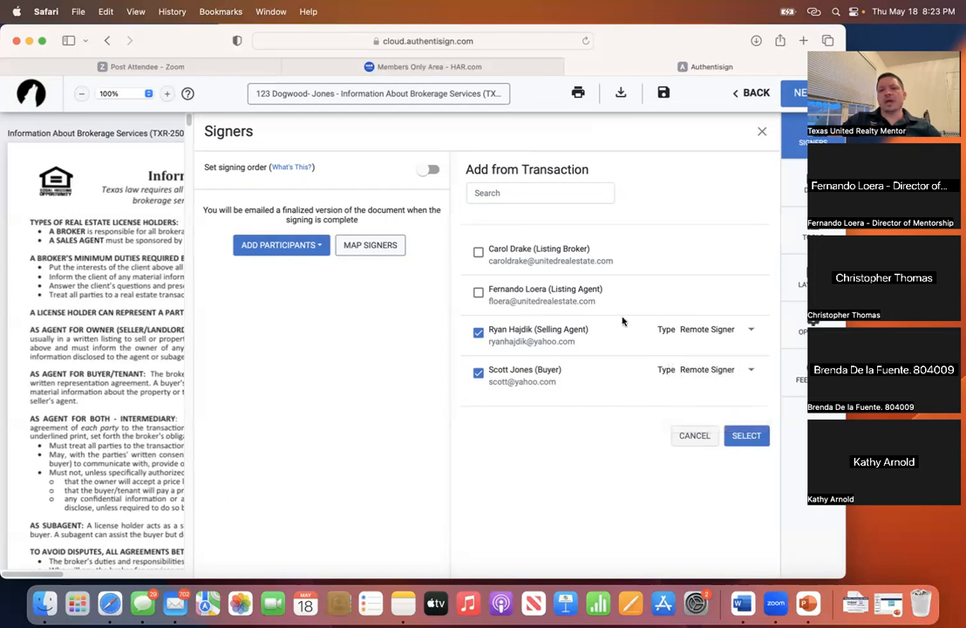
- Drop the Listing Agent, keep the Selling Agent as Remote Signer, and confirm both signers
left_click(478, 293)
left_click(693, 293)
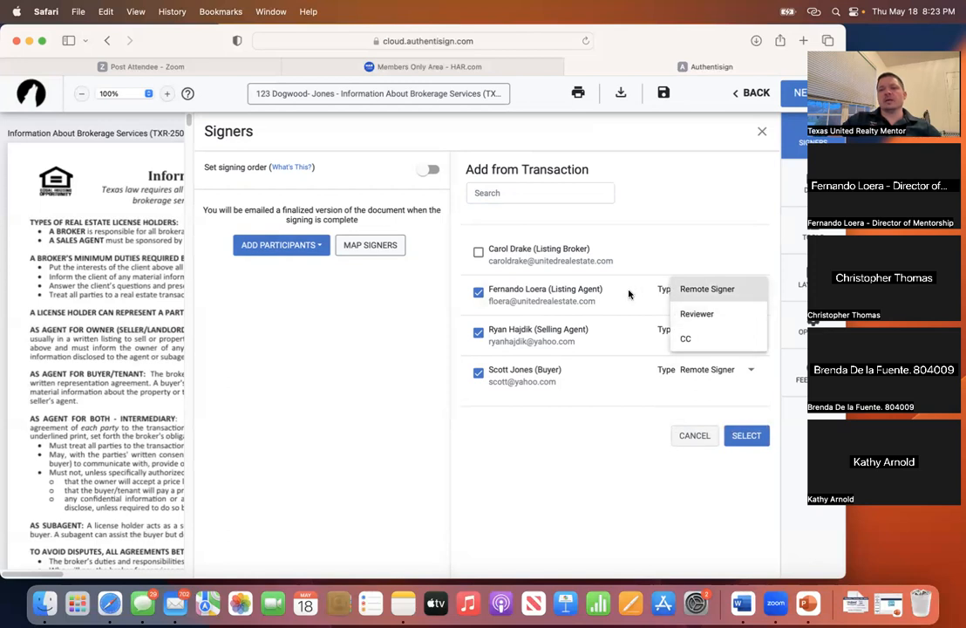
left_click(687, 289)
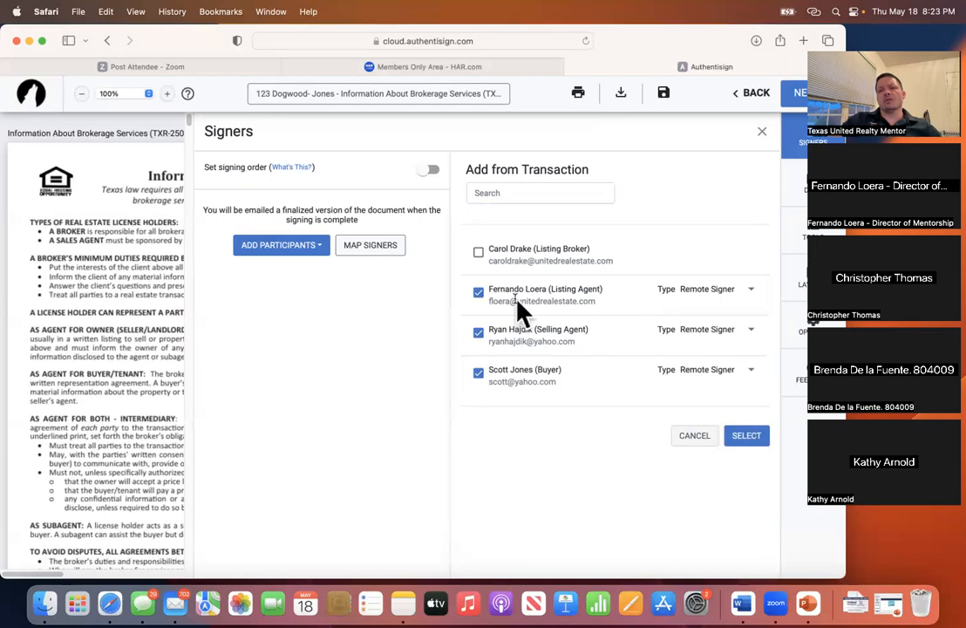
left_click(480, 295)
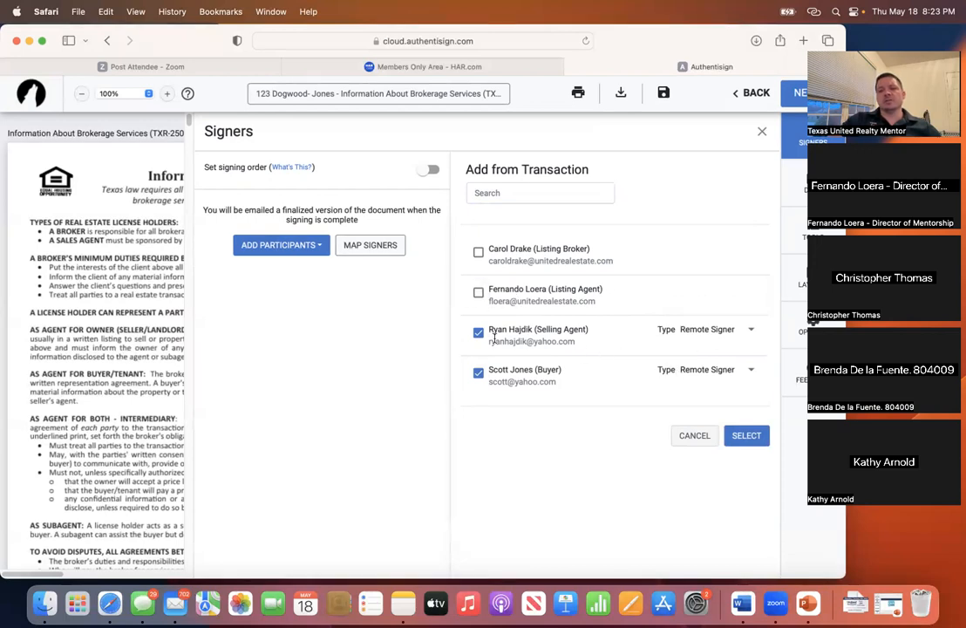
left_click(708, 330)
left_click(714, 332)
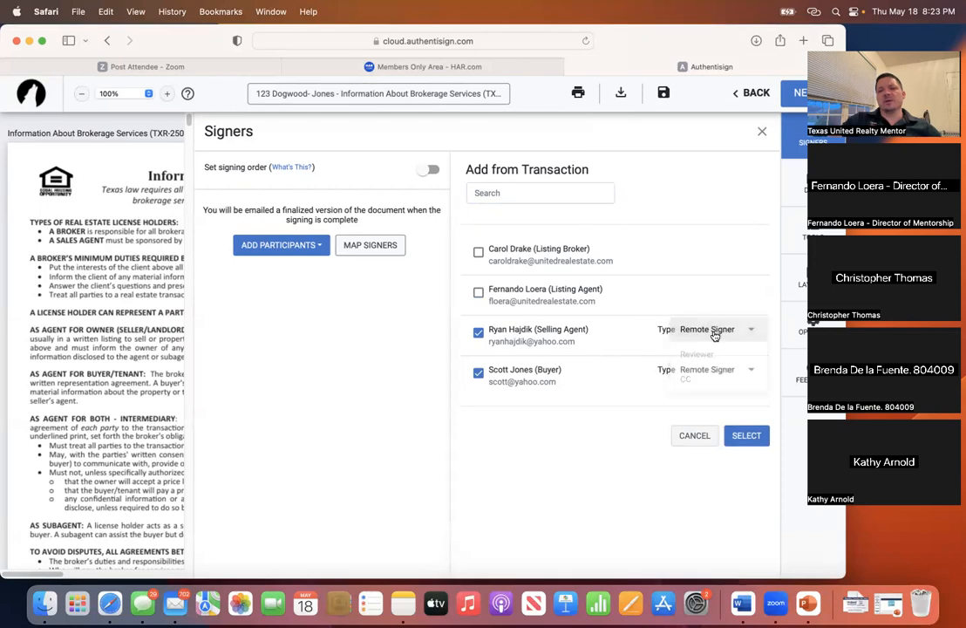
left_click(748, 437)
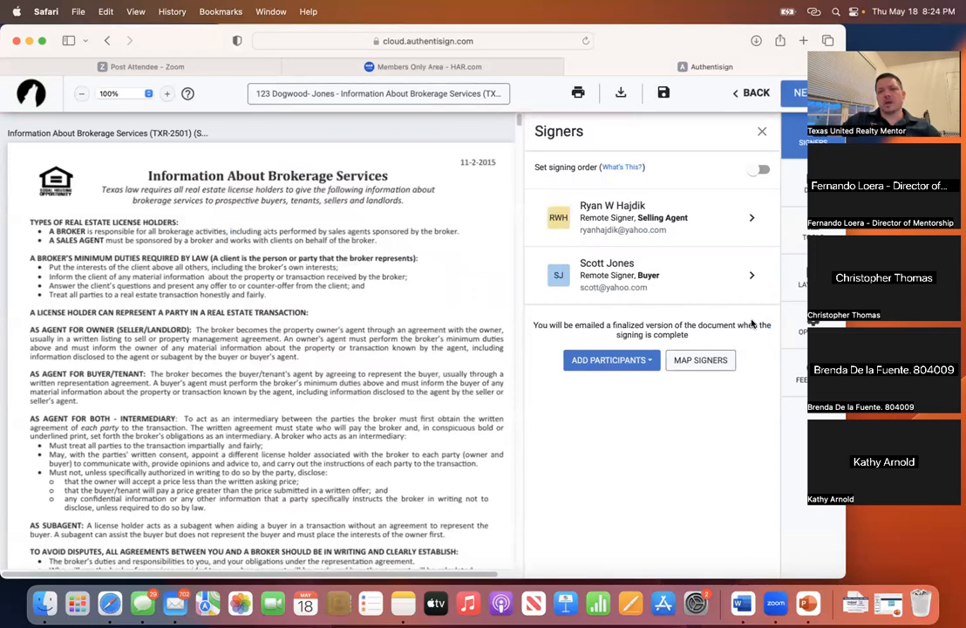
- Return to the page 5 signature block and reopen the Signers panel
left_click(762, 134)
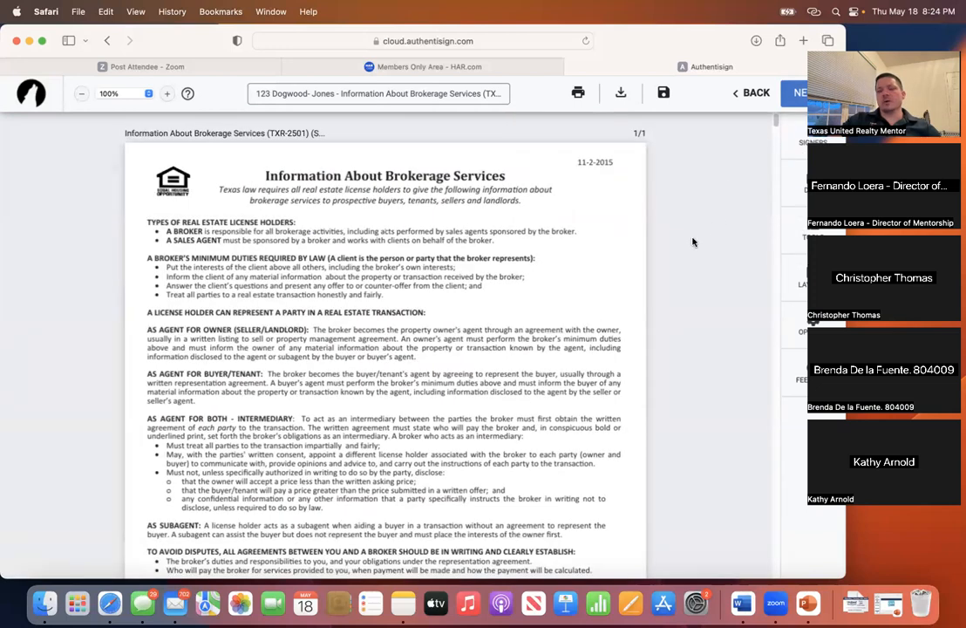
left_click_drag(702, 43, 671, 41)
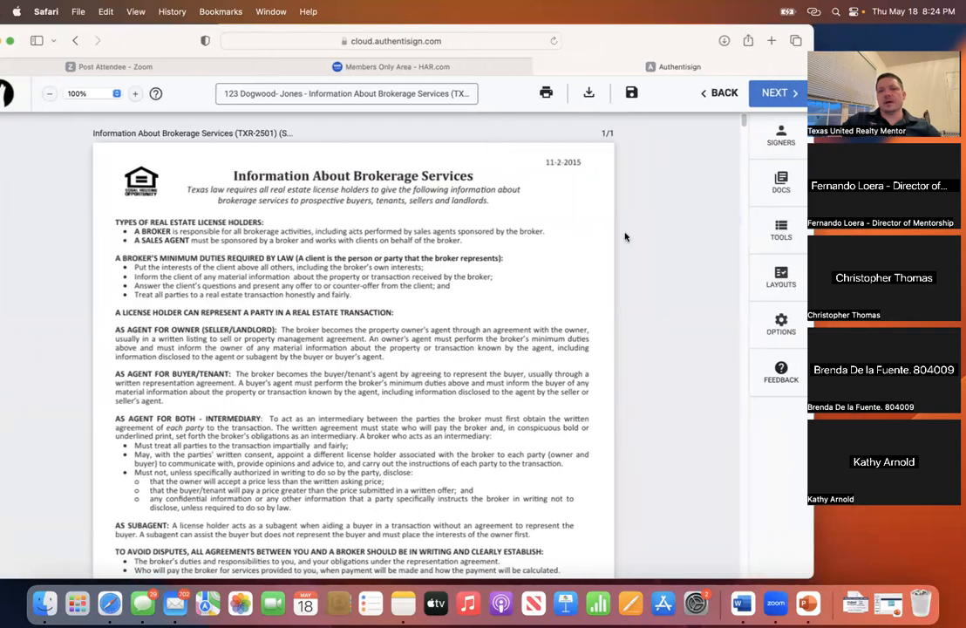
scroll(504, 311, "down", 5)
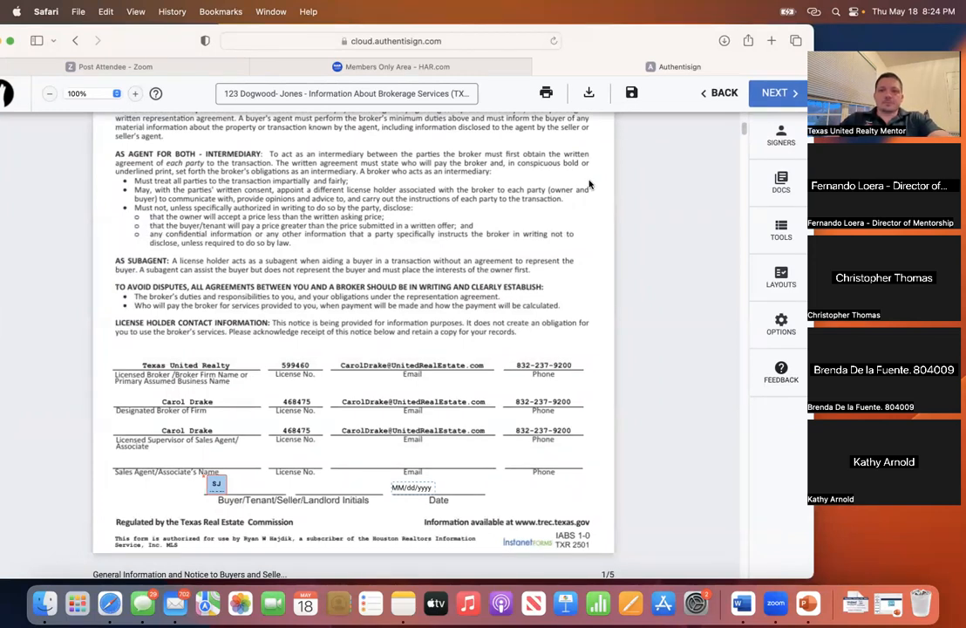
scroll(400, 397, "down", 5)
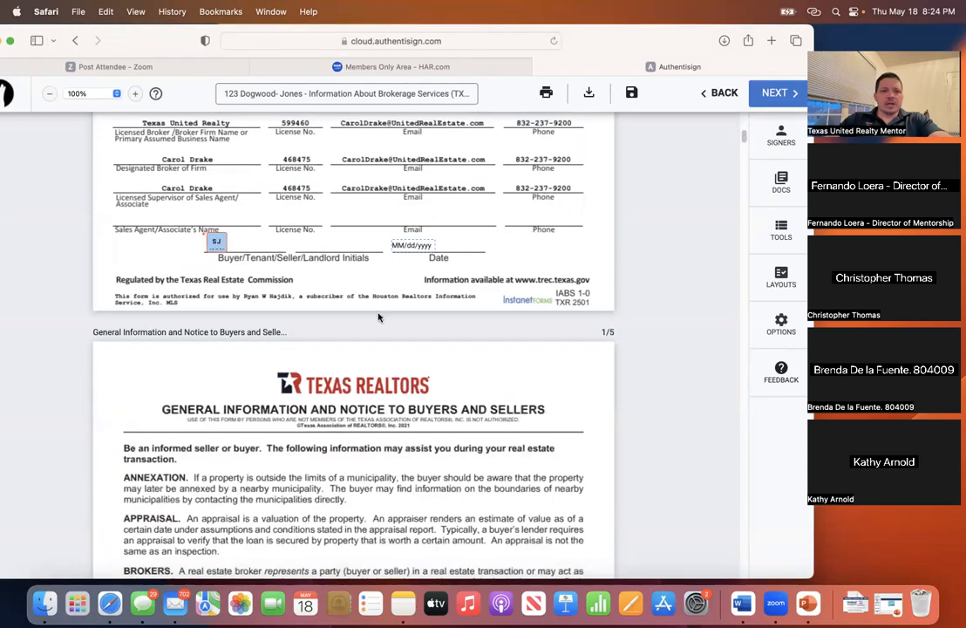
scroll(379, 318, "down", 20)
scroll(376, 322, "down", 20)
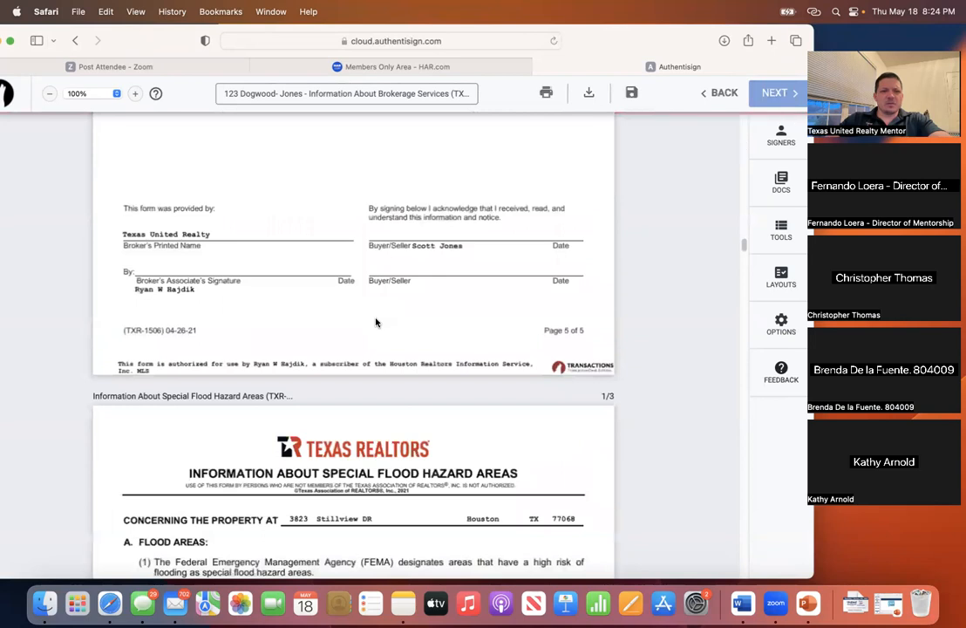
scroll(380, 327, "up", 5)
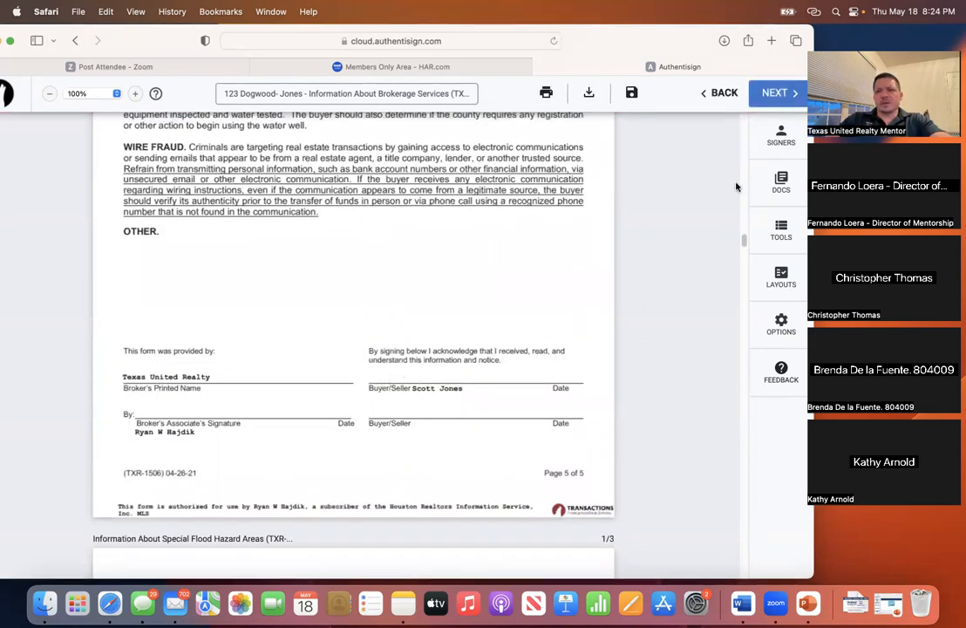
left_click(782, 138)
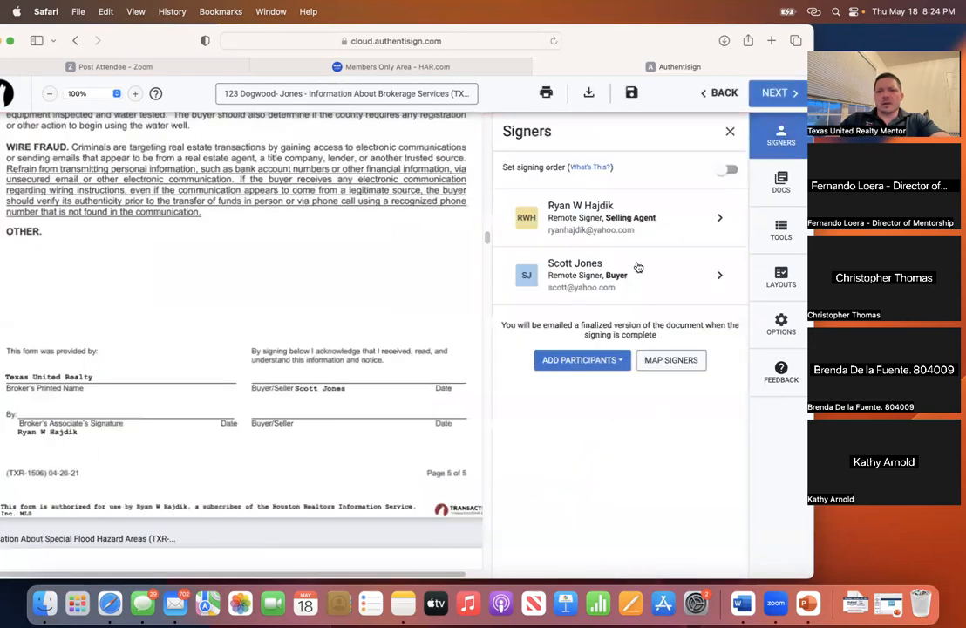
- Save the buyer's signer details with the role left as Buyer
left_click(595, 276)
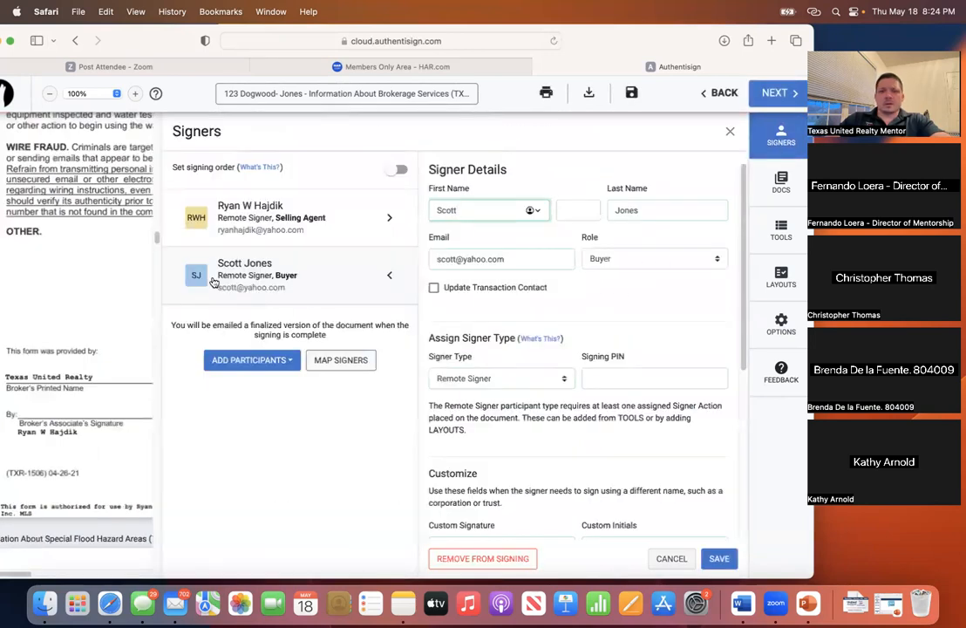
scroll(568, 320, "down", 1)
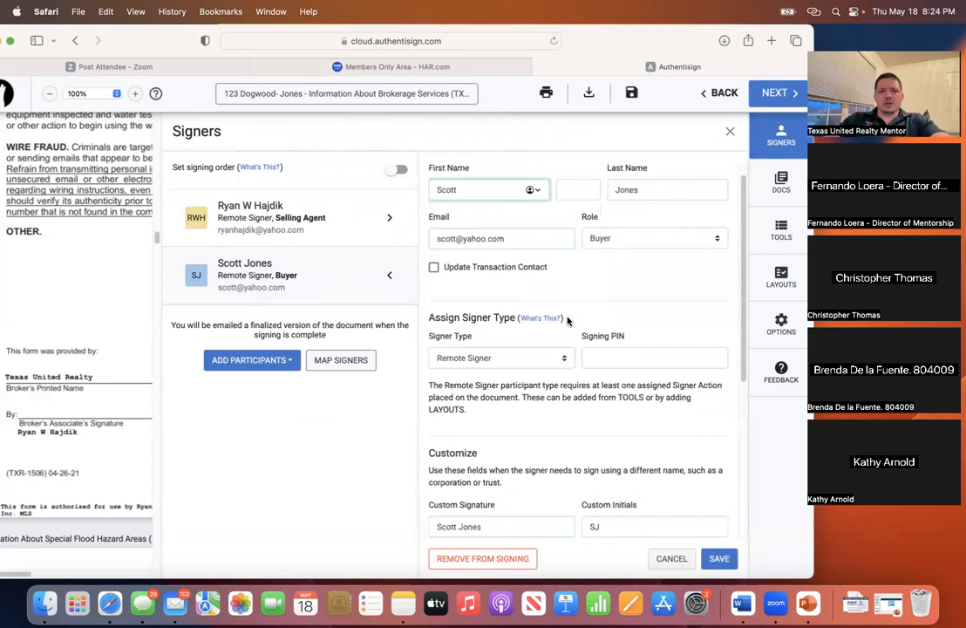
scroll(514, 283, "down", 3)
scroll(616, 259, "up", 4)
left_click(660, 265)
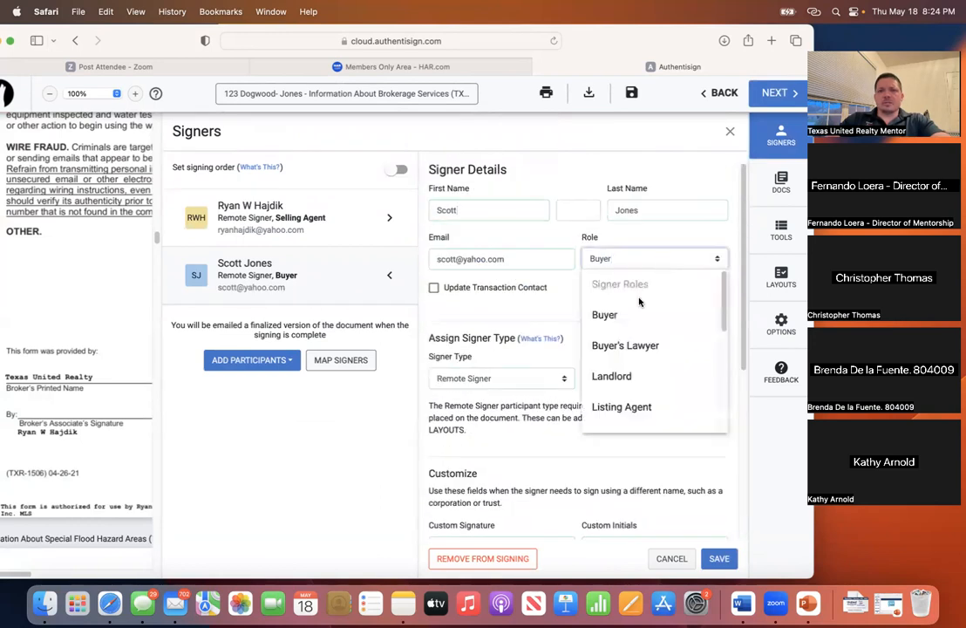
left_click(622, 316)
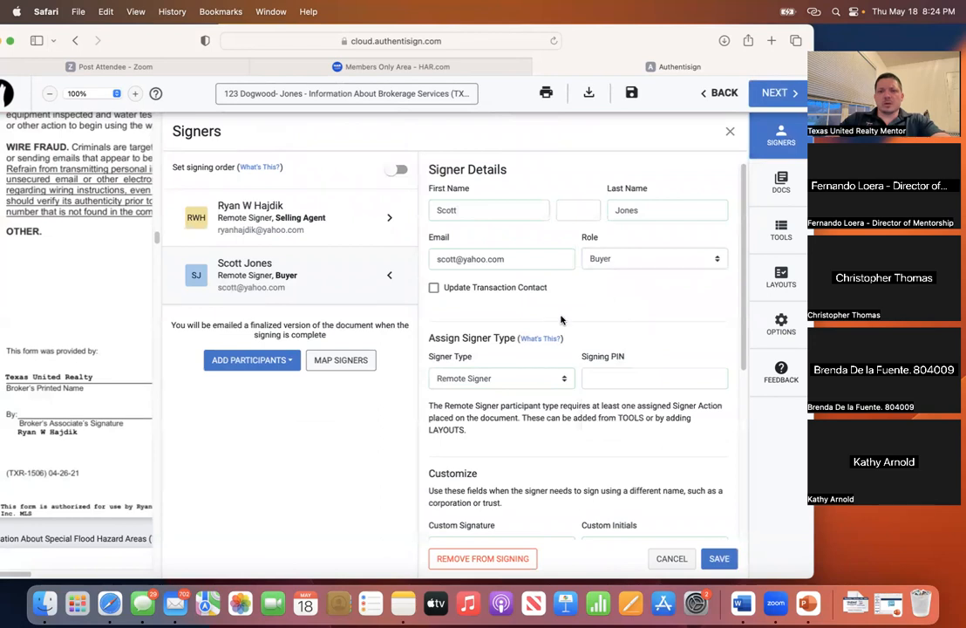
scroll(561, 320, "down", 3)
scroll(560, 318, "down", 2)
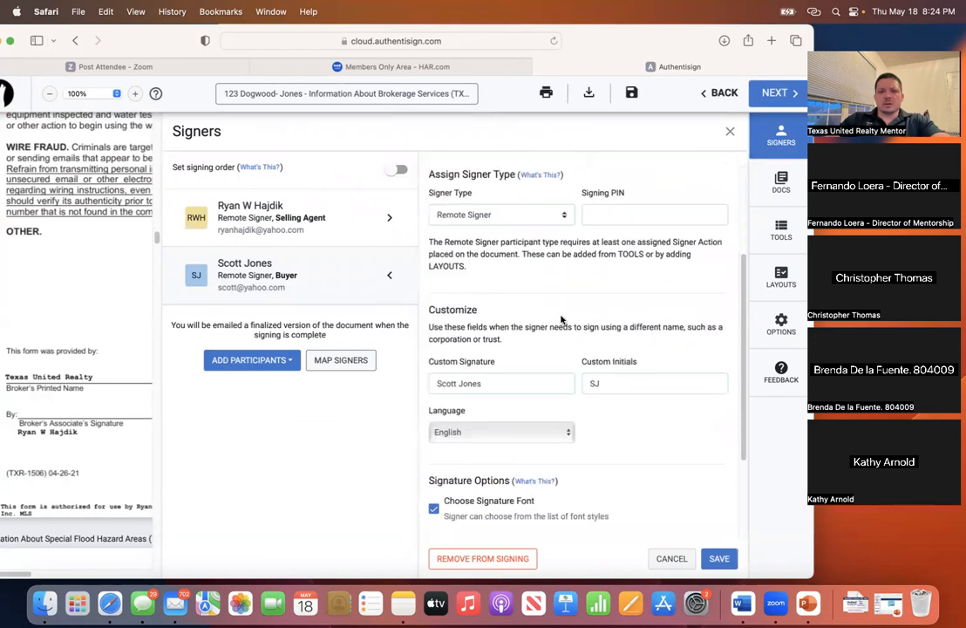
scroll(561, 320, "down", 4)
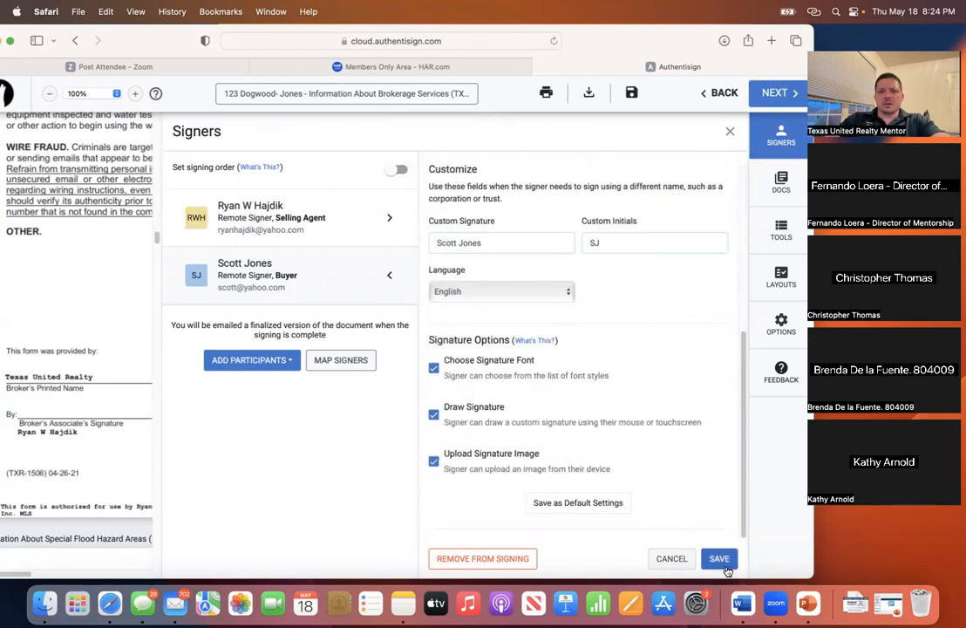
left_click(718, 557)
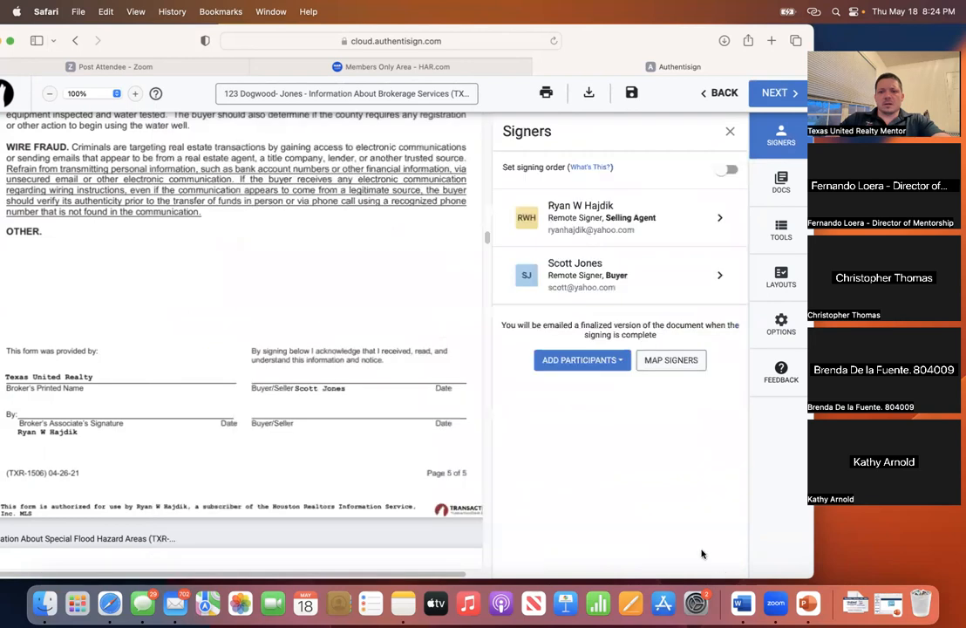
- Reopen the buyer from the Signers list and bring up the buyer's Signing Tools
left_click(526, 275)
left_click(193, 278)
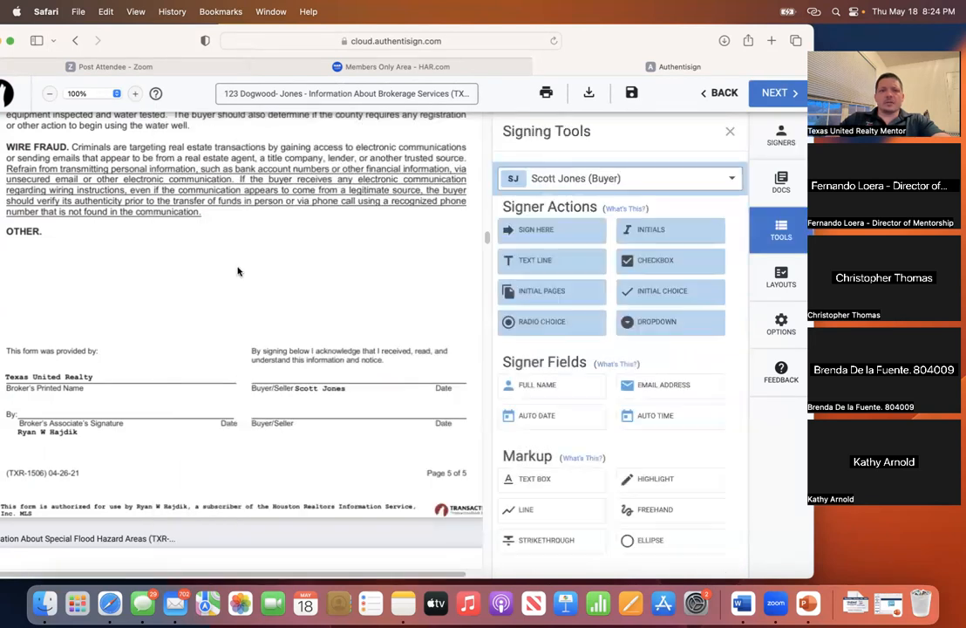
left_click(730, 131)
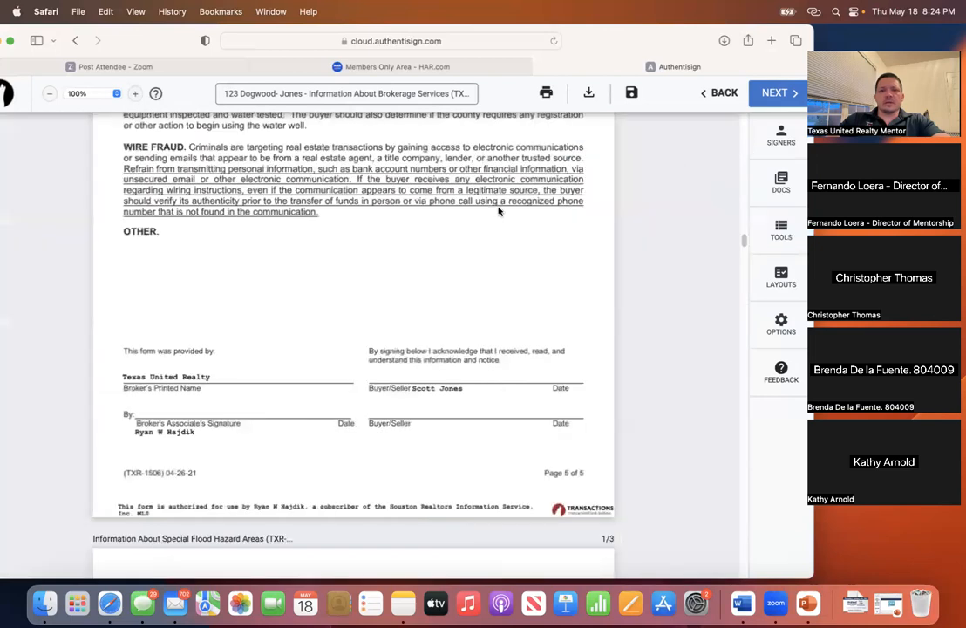
left_click(781, 138)
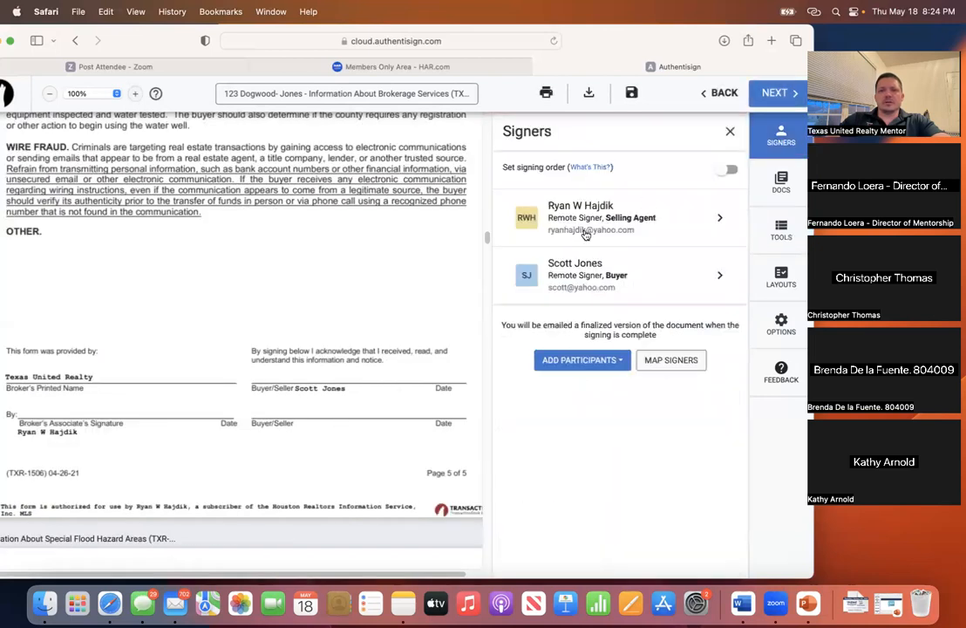
left_click(529, 277)
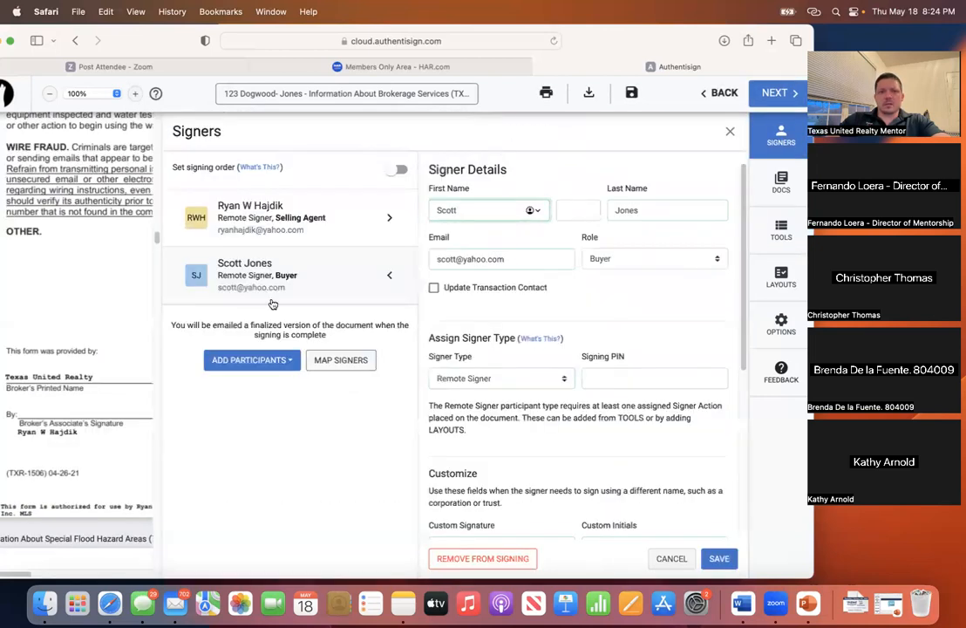
left_click(191, 278)
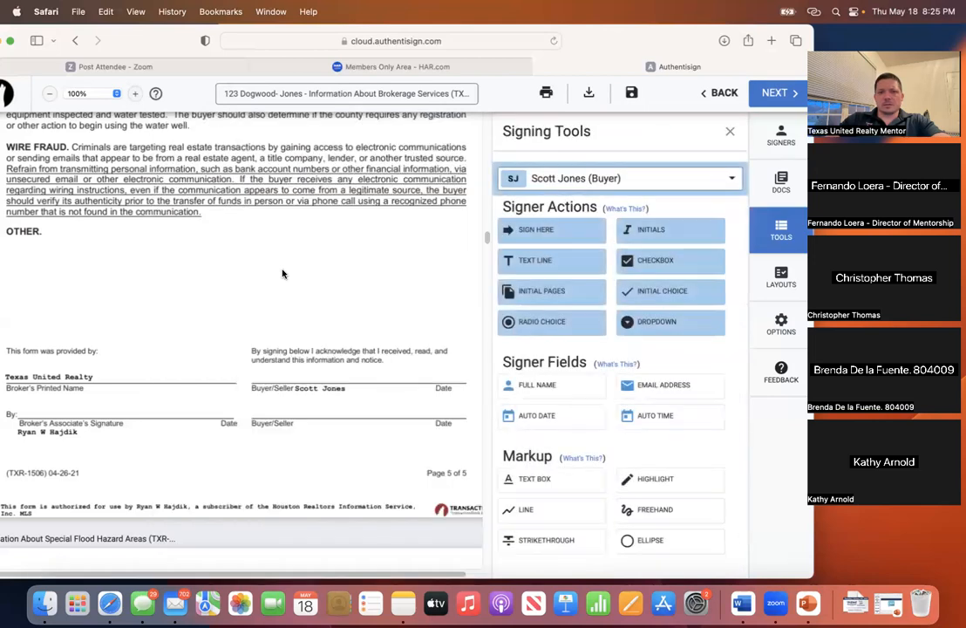
- Place a buyer Sign Here field on page 5's Buyer/Seller line, with an Auto Date beside it
left_click_drag(178, 43, 220, 42)
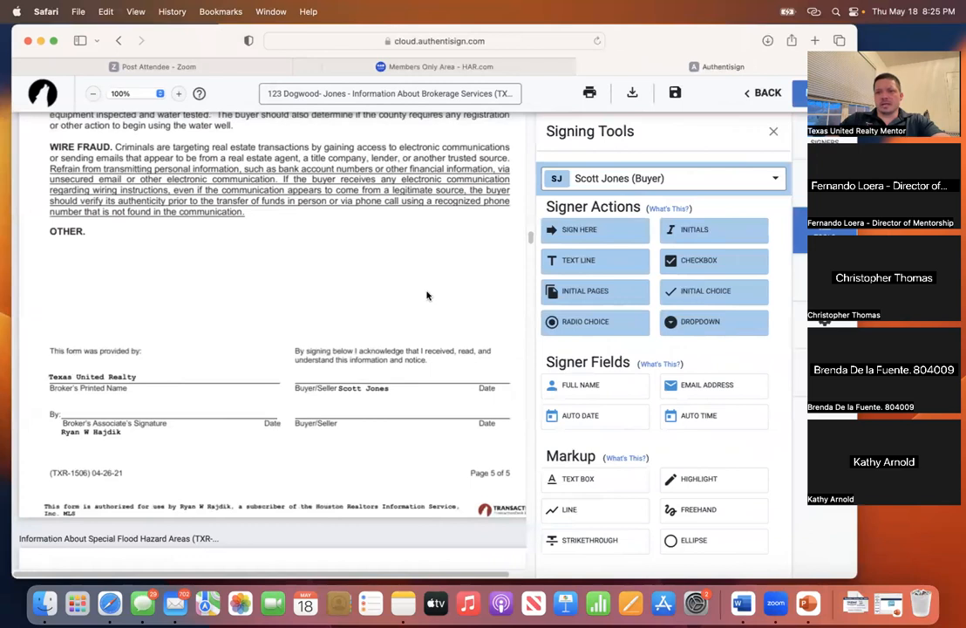
left_click_drag(601, 235, 298, 354)
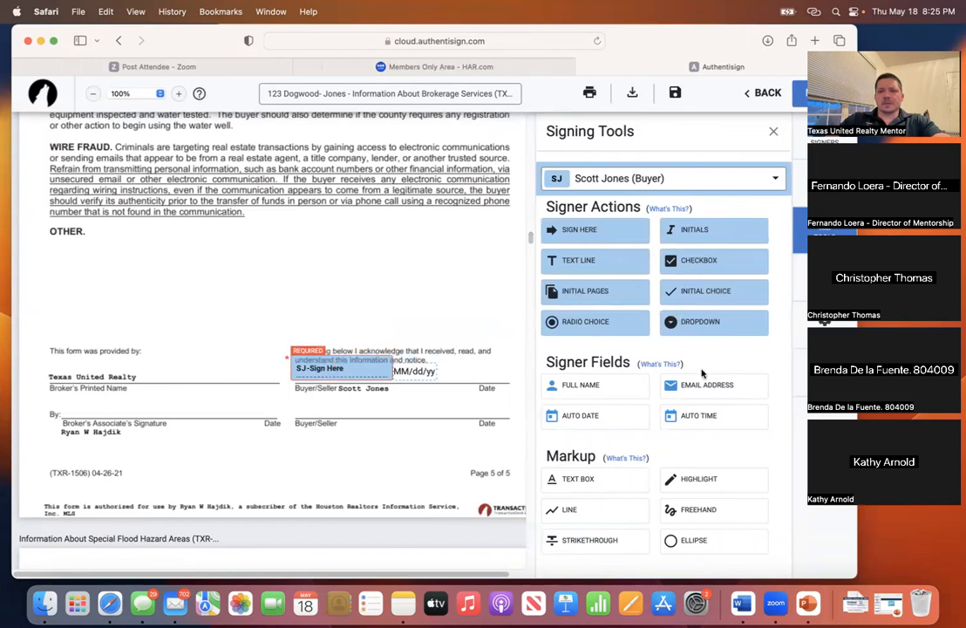
left_click_drag(584, 412, 466, 366)
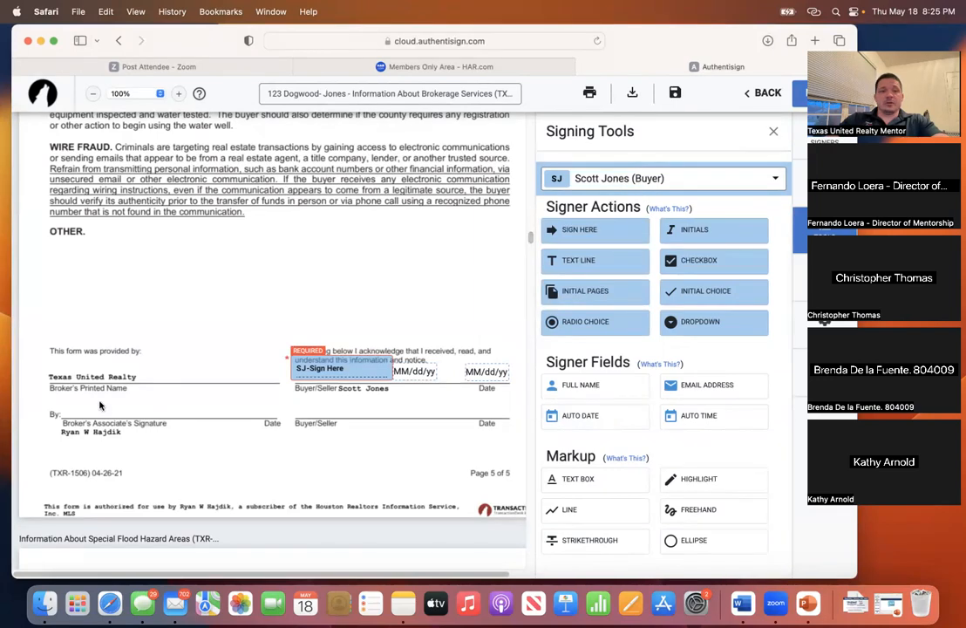
scroll(415, 289, "down", 10)
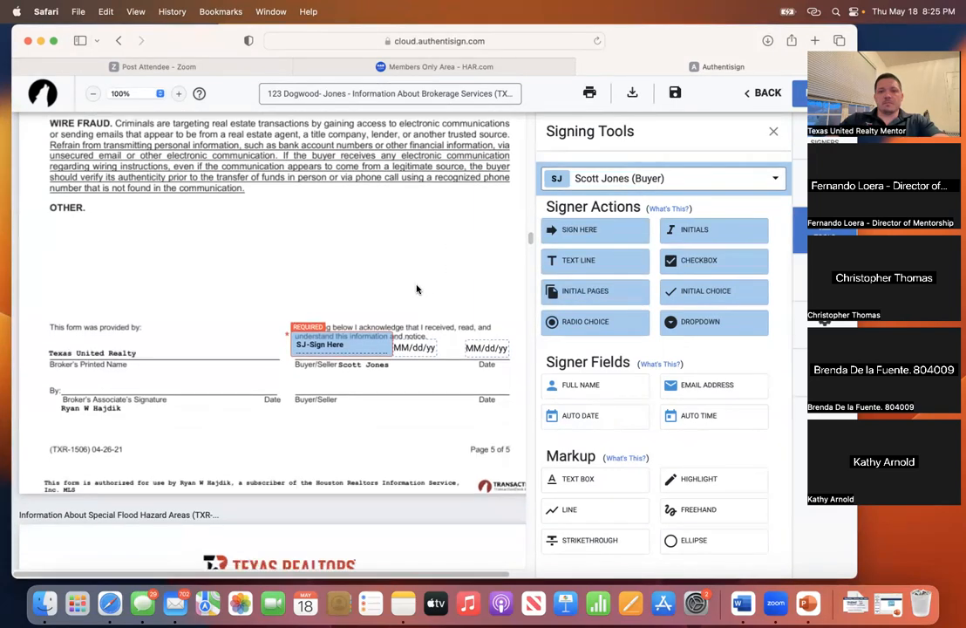
scroll(364, 363, "down", 4)
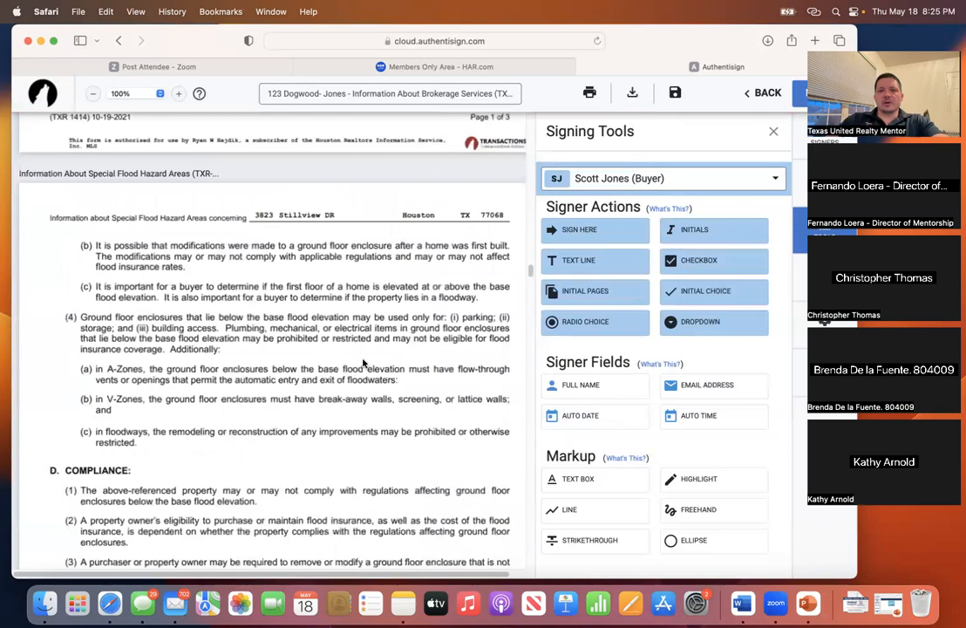
scroll(375, 353, "down", 18)
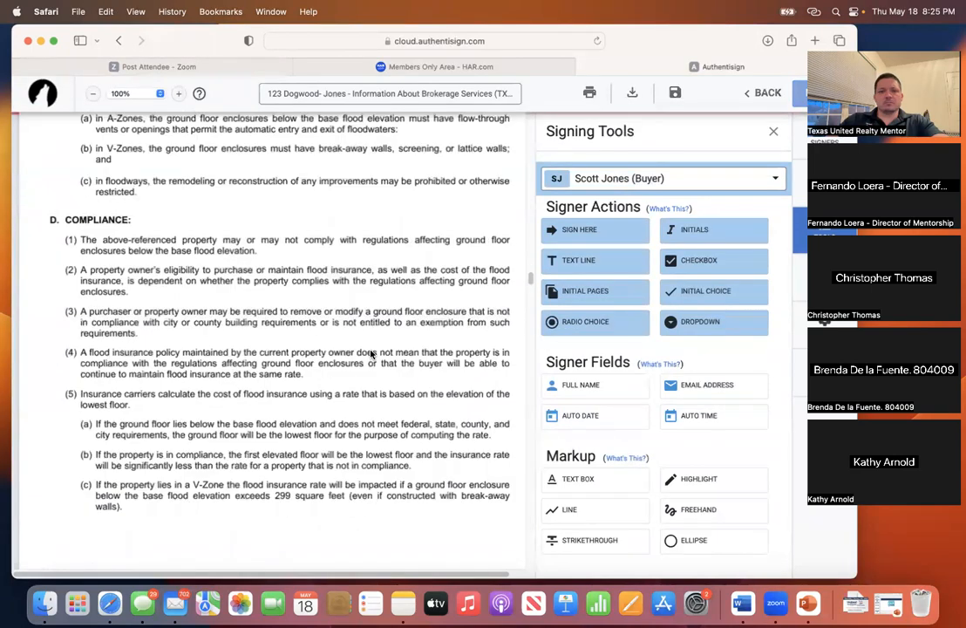
scroll(370, 351, "down", 10)
scroll(371, 351, "up", 2)
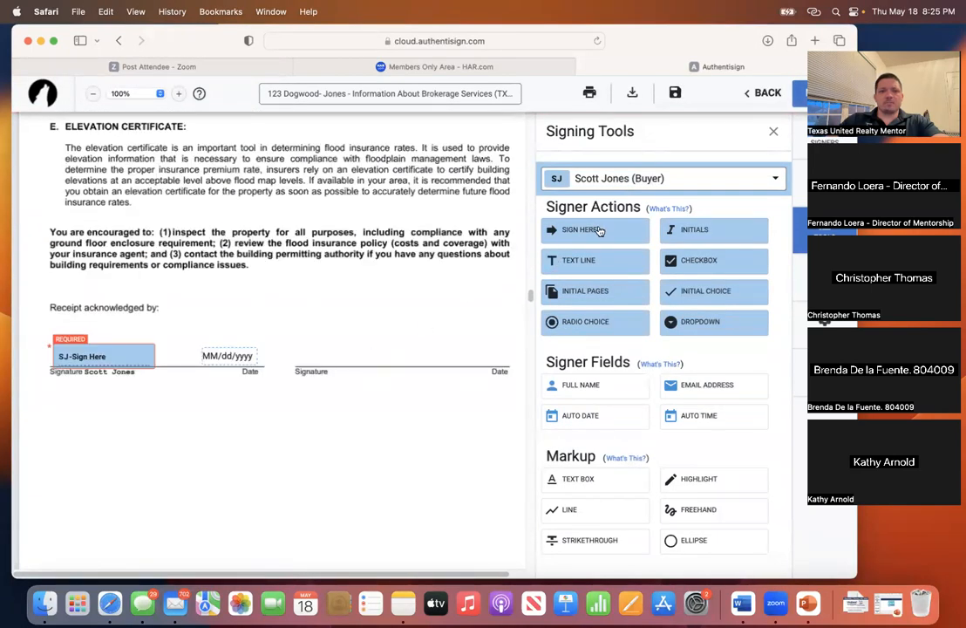
scroll(276, 374, "down", 20)
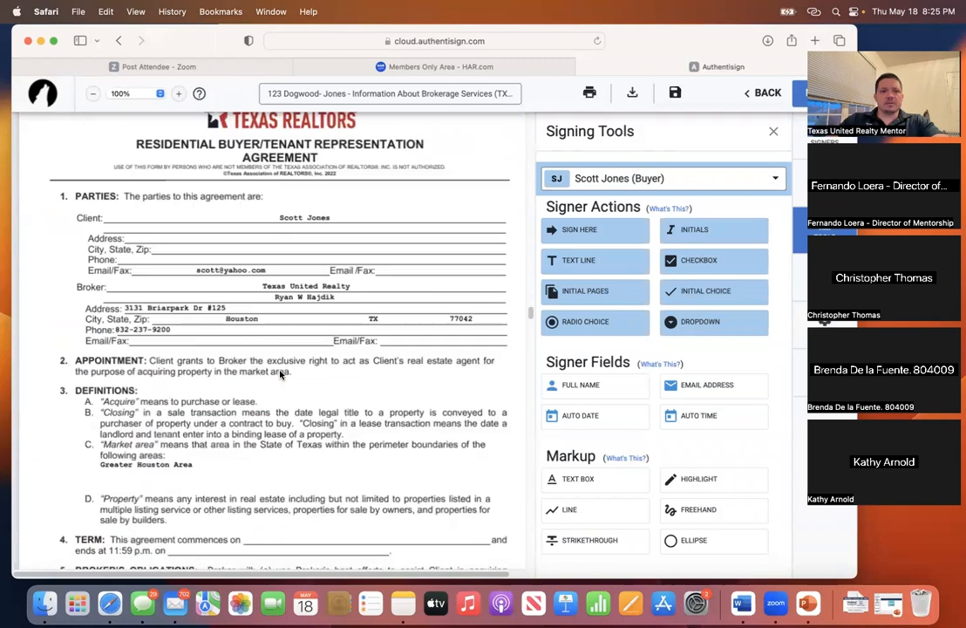
scroll(280, 374, "down", 3)
scroll(280, 374, "up", 8)
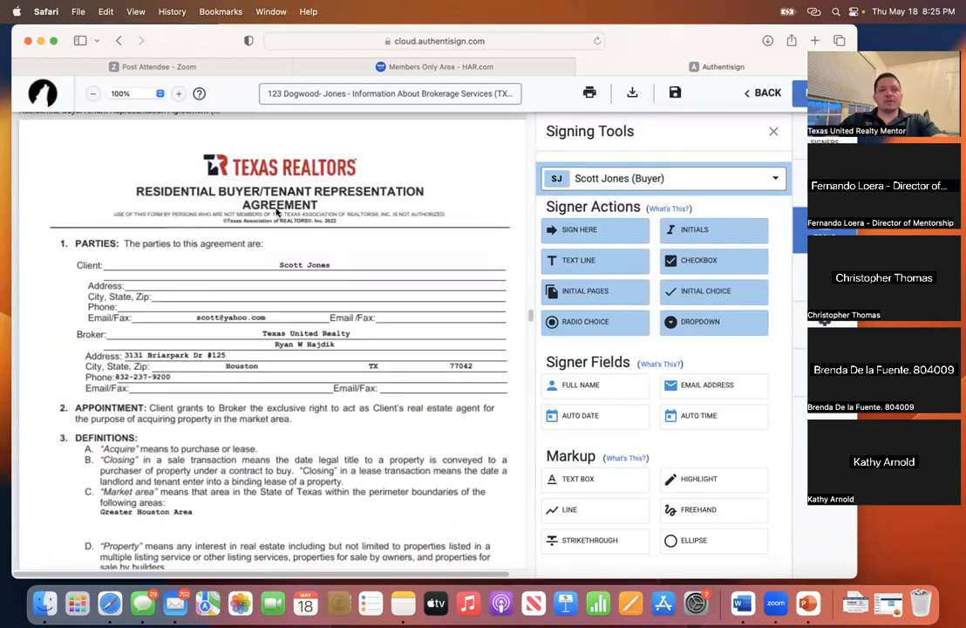
scroll(289, 308, "down", 2)
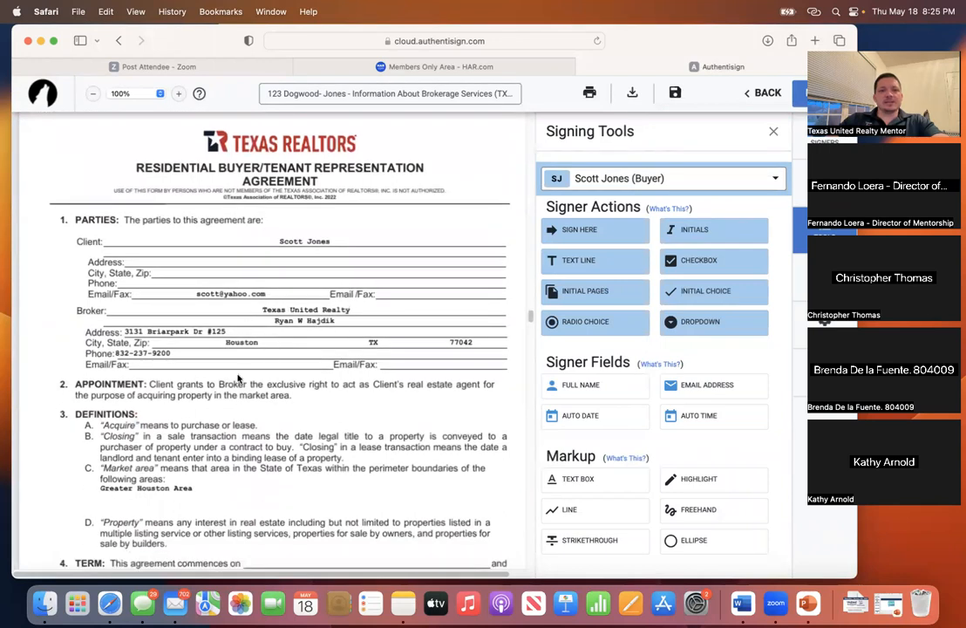
scroll(227, 388, "down", 1)
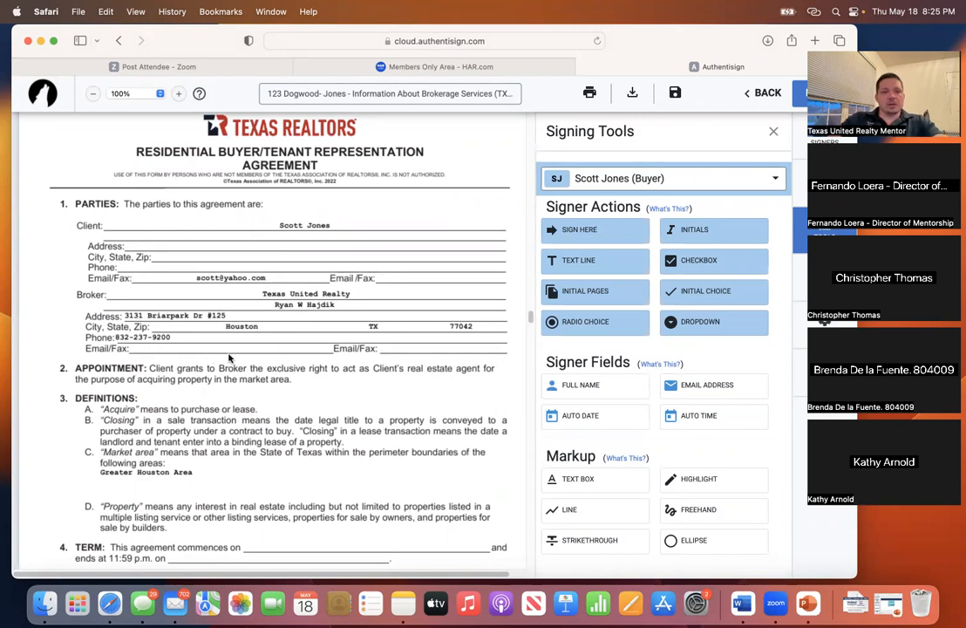
scroll(257, 352, "down", 3)
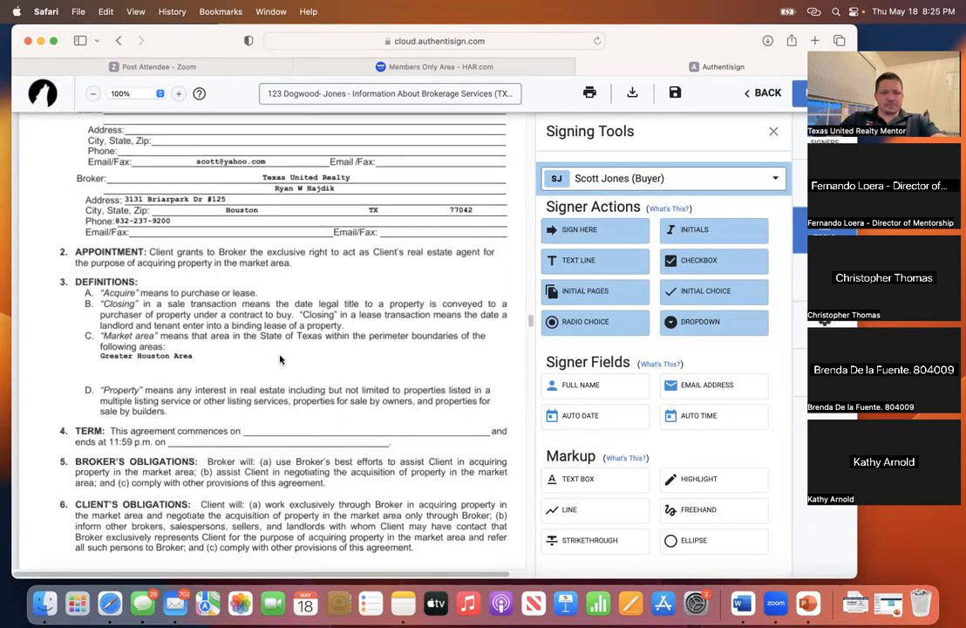
scroll(279, 357, "down", 6)
scroll(281, 359, "down", 6)
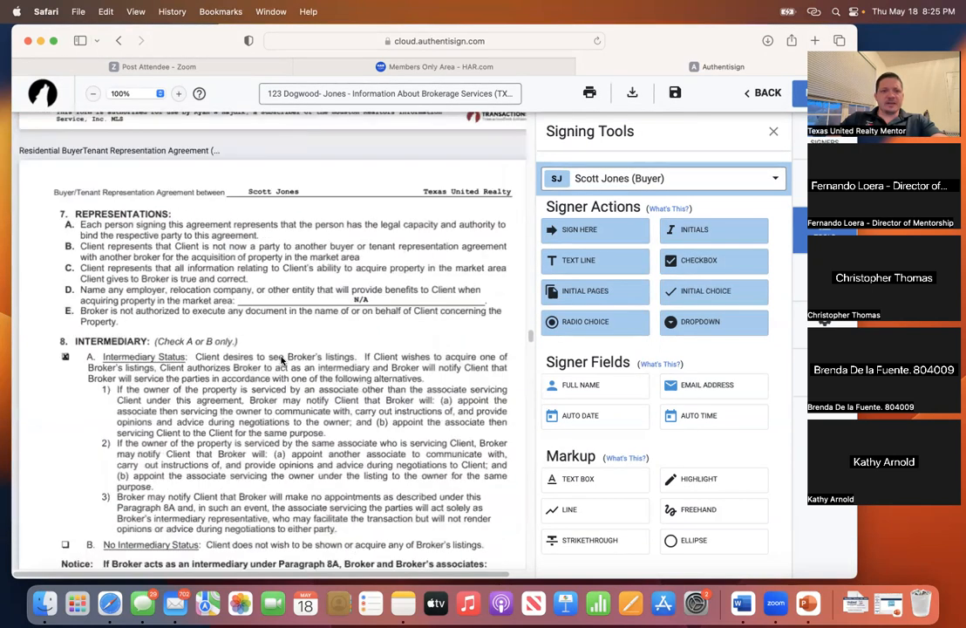
scroll(295, 354, "down", 5)
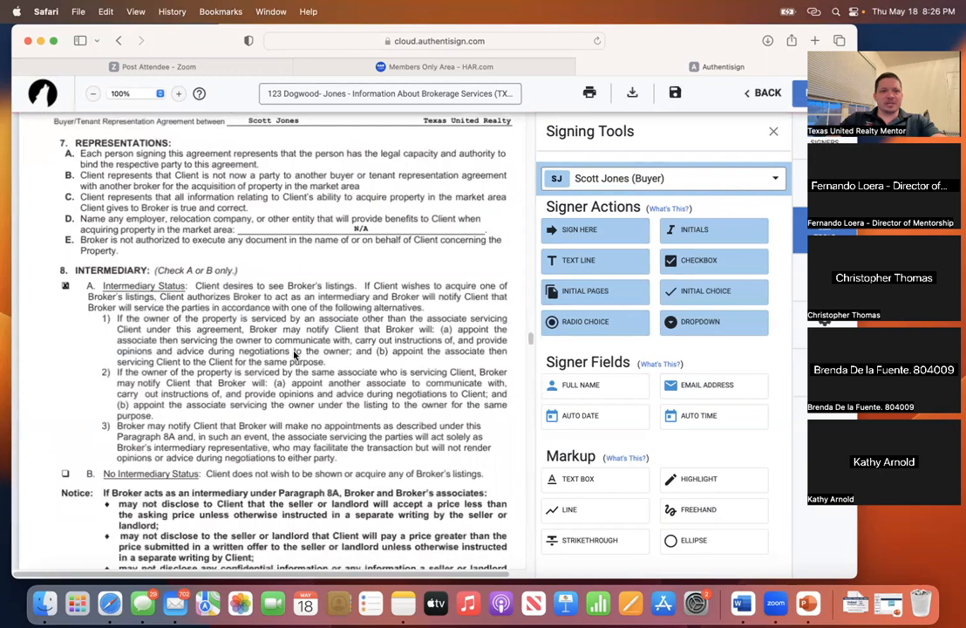
scroll(295, 354, "down", 10)
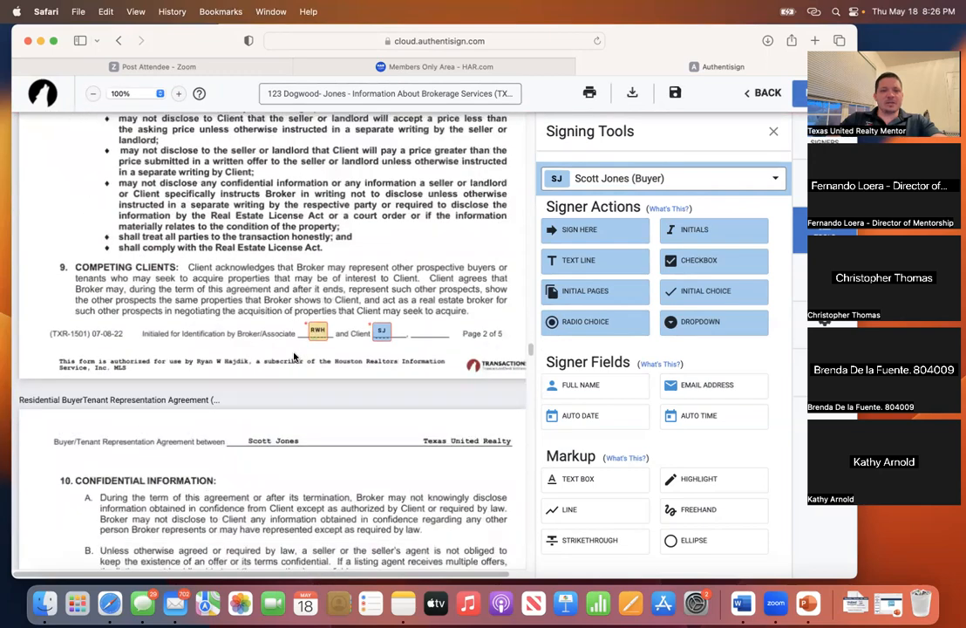
scroll(296, 355, "up", 12)
scroll(297, 355, "up", 20)
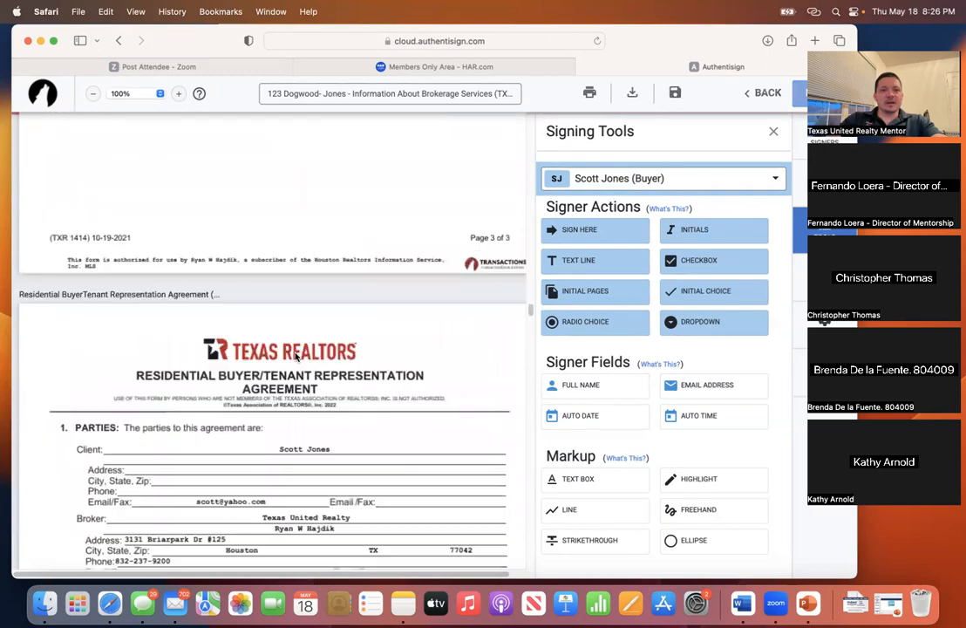
scroll(301, 356, "down", 20)
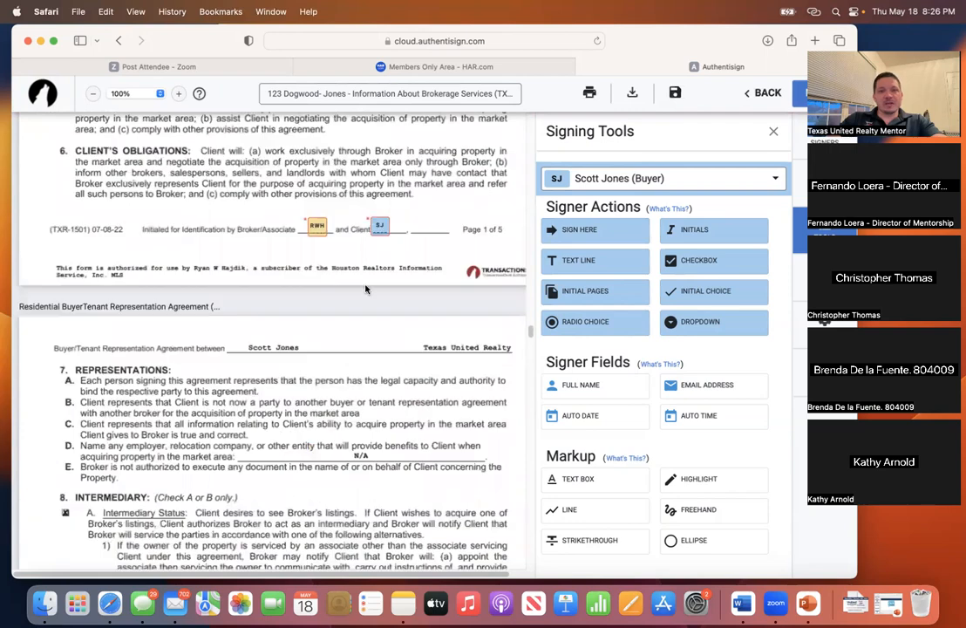
scroll(365, 288, "down", 20)
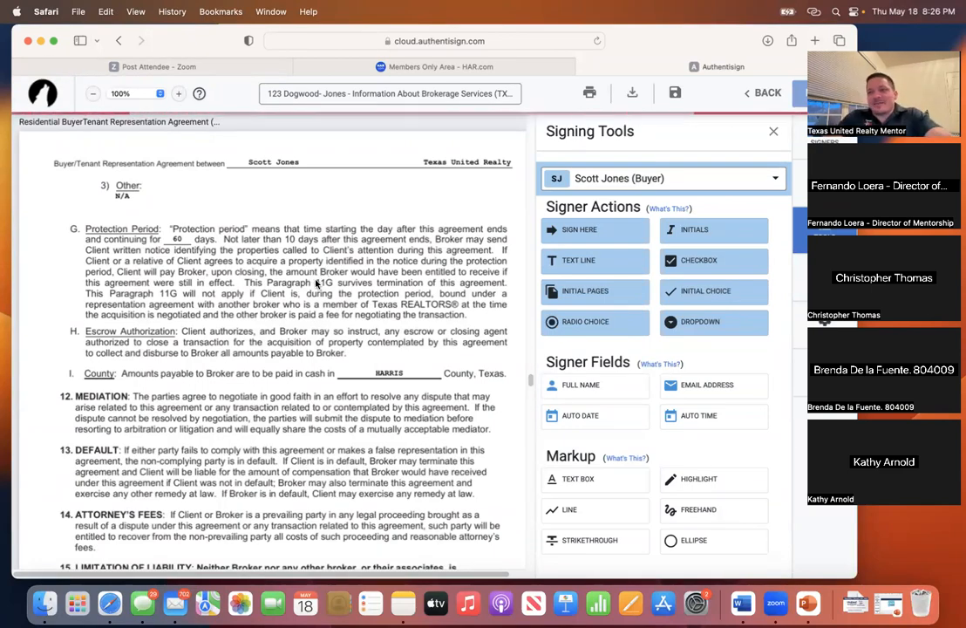
scroll(312, 283, "down", 10)
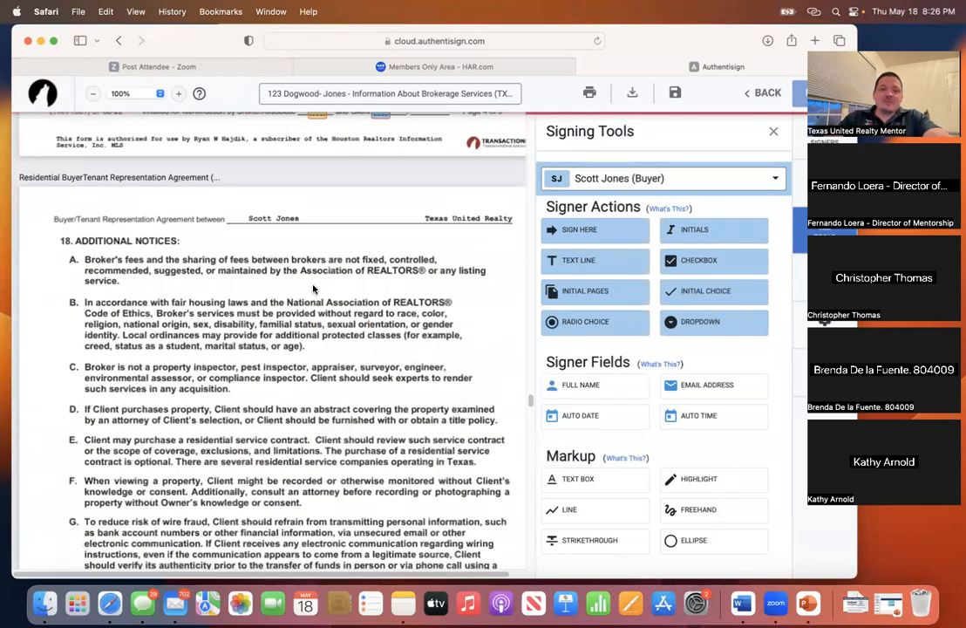
scroll(312, 290, "down", 15)
scroll(312, 284, "down", 15)
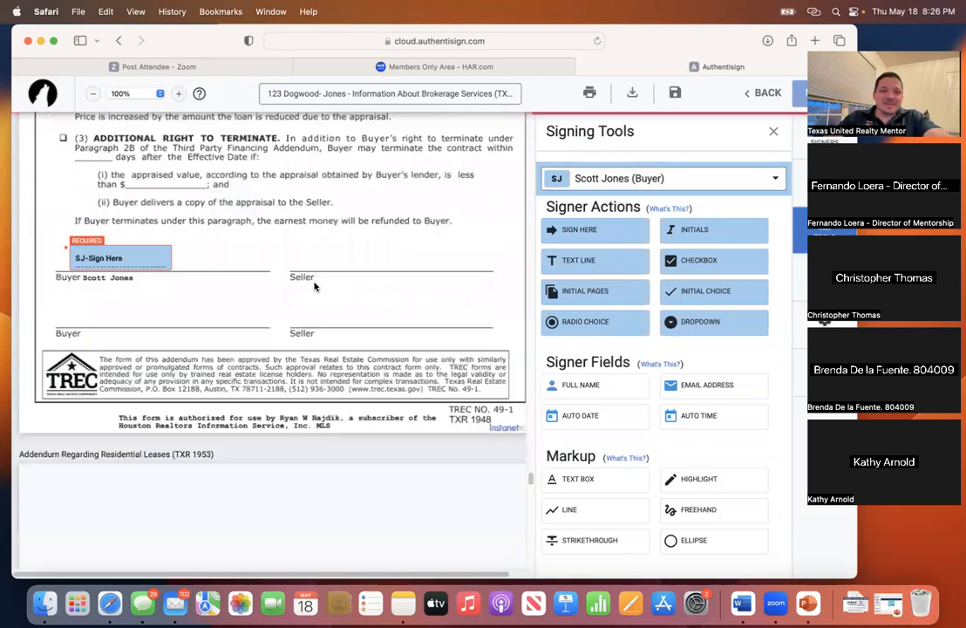
scroll(315, 287, "down", 10)
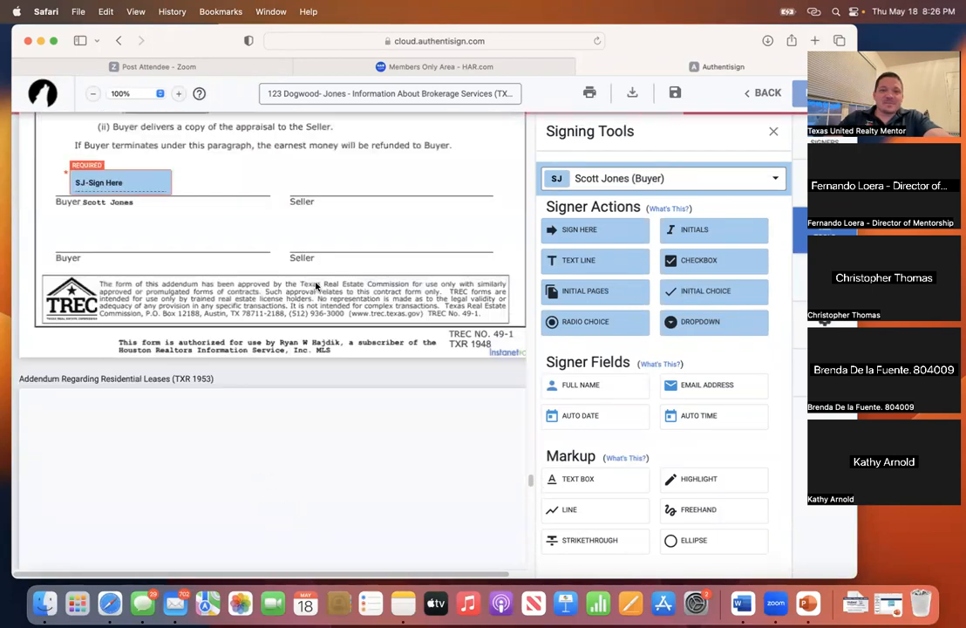
scroll(269, 262, "up", 20)
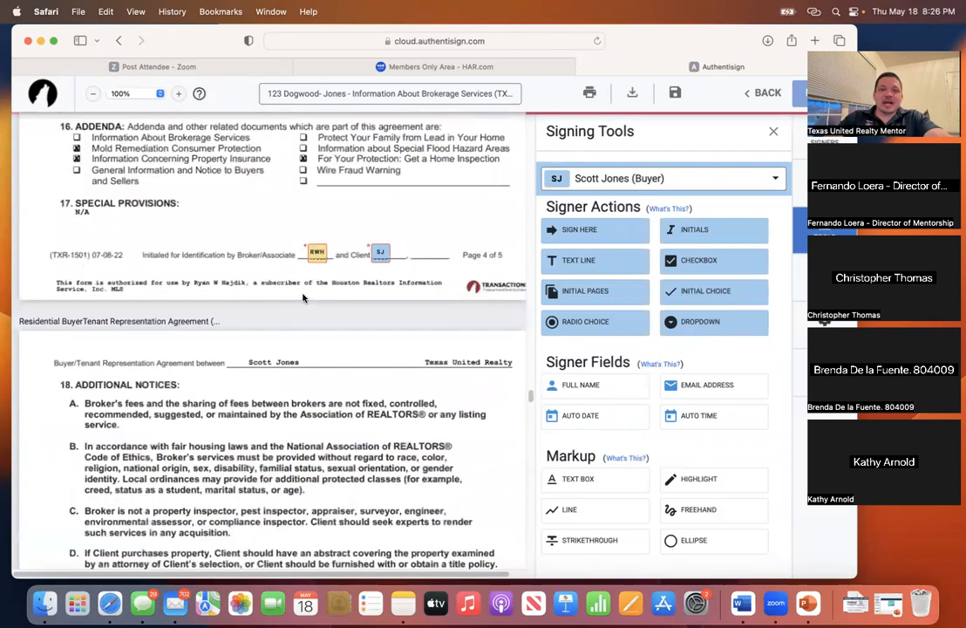
scroll(268, 305, "down", 20)
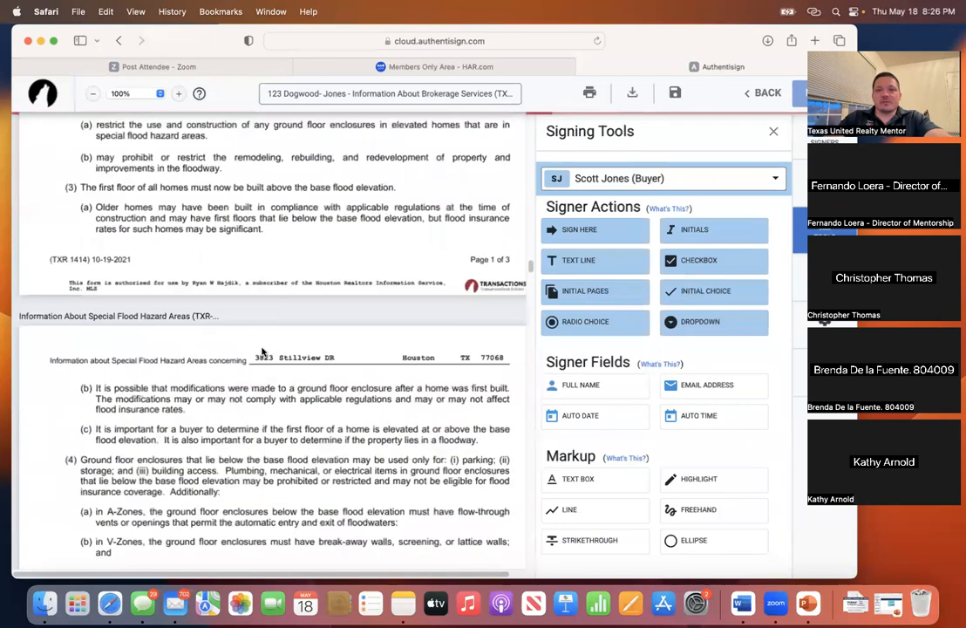
scroll(253, 383, "down", 5)
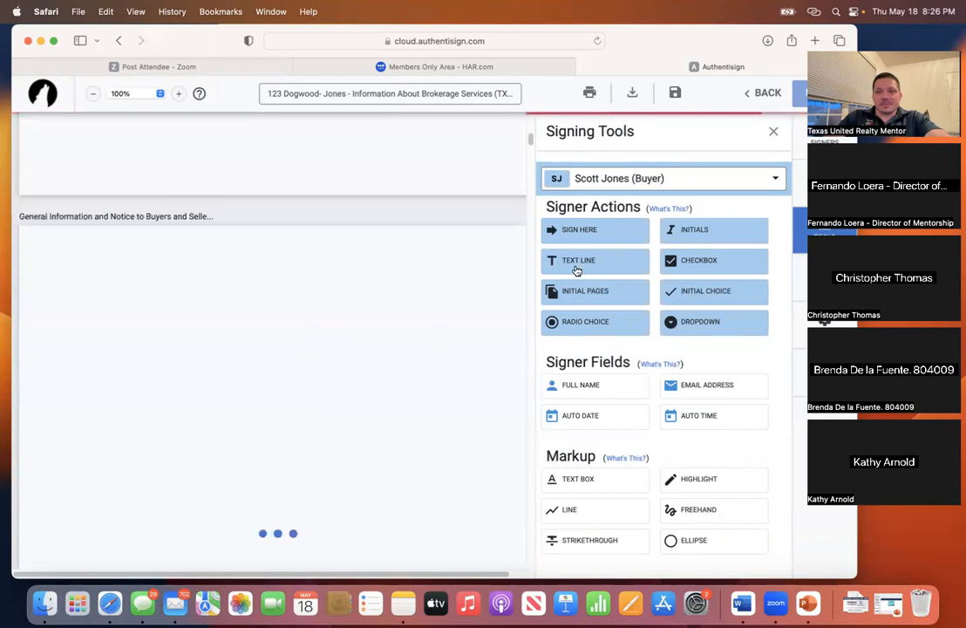
- Close the Signing Tools panel and scroll through the Information About Brokerage Services form
left_click(775, 132)
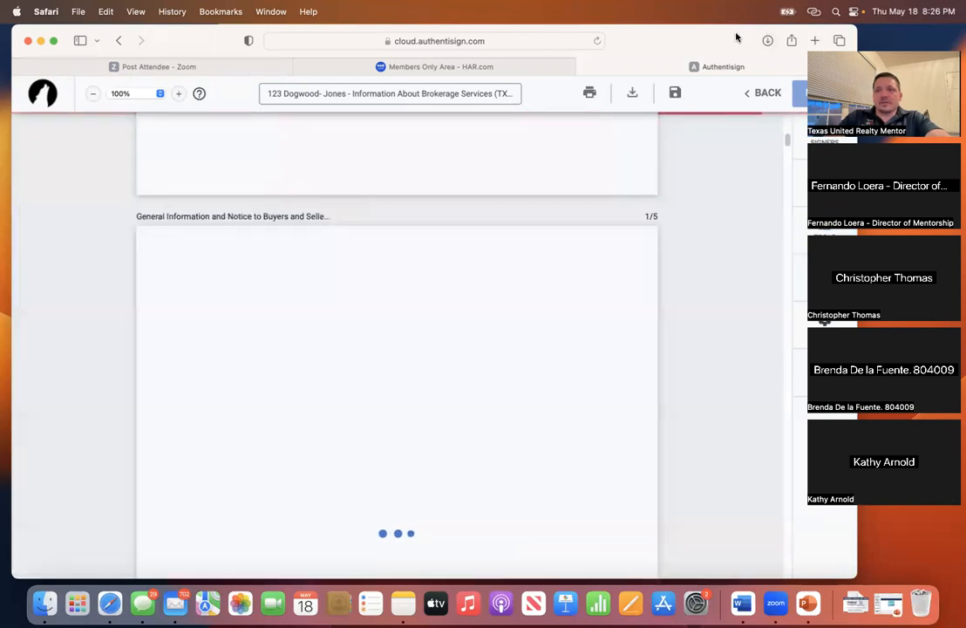
left_click_drag(734, 37, 656, 37)
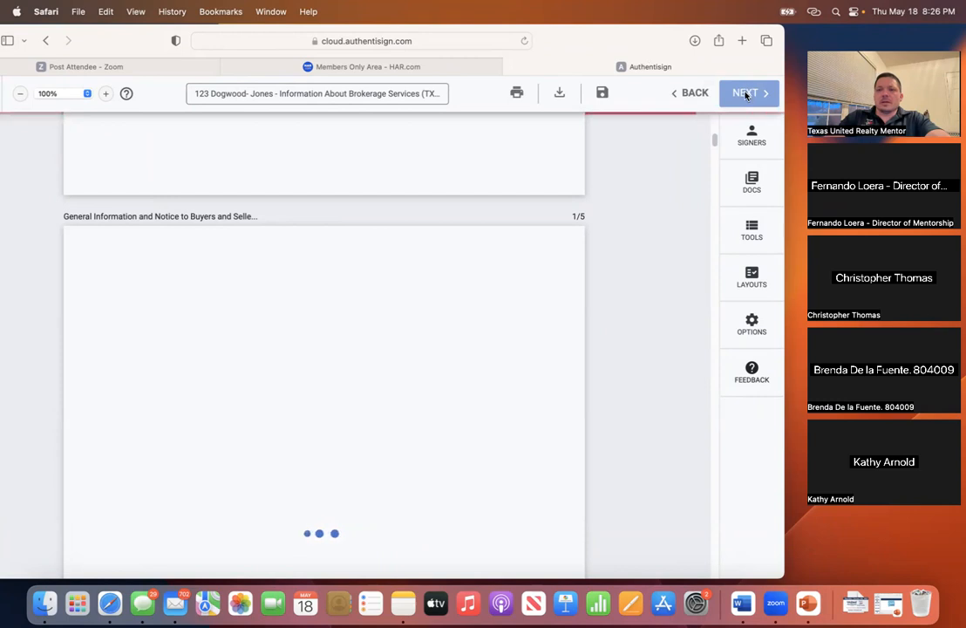
mouse_move(649, 49)
left_mouse_down()
mouse_move(660, 41)
mouse_move(654, 49)
left_mouse_up()
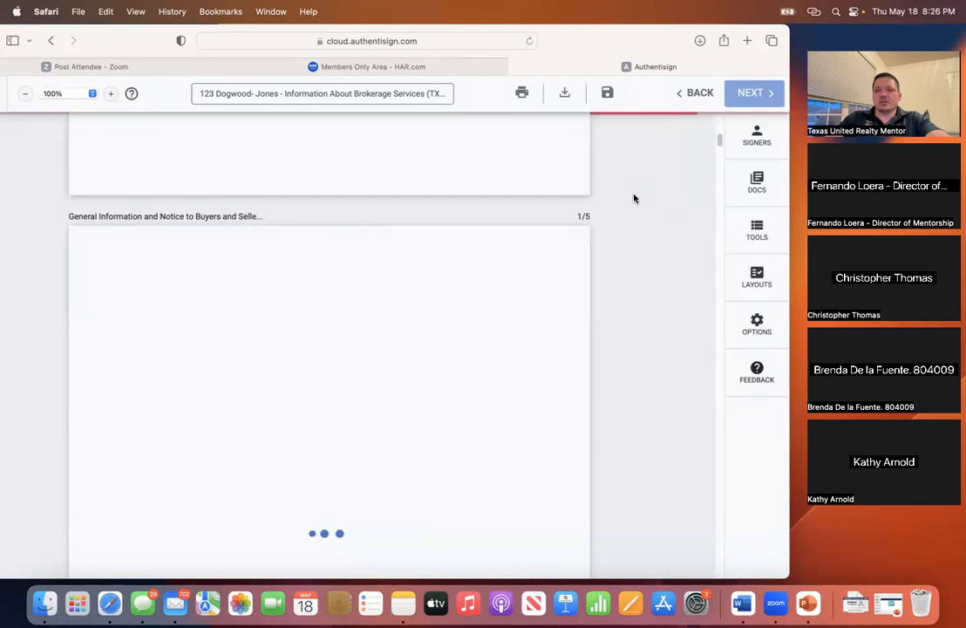
scroll(466, 252, "up", 2)
scroll(477, 247, "down", 10)
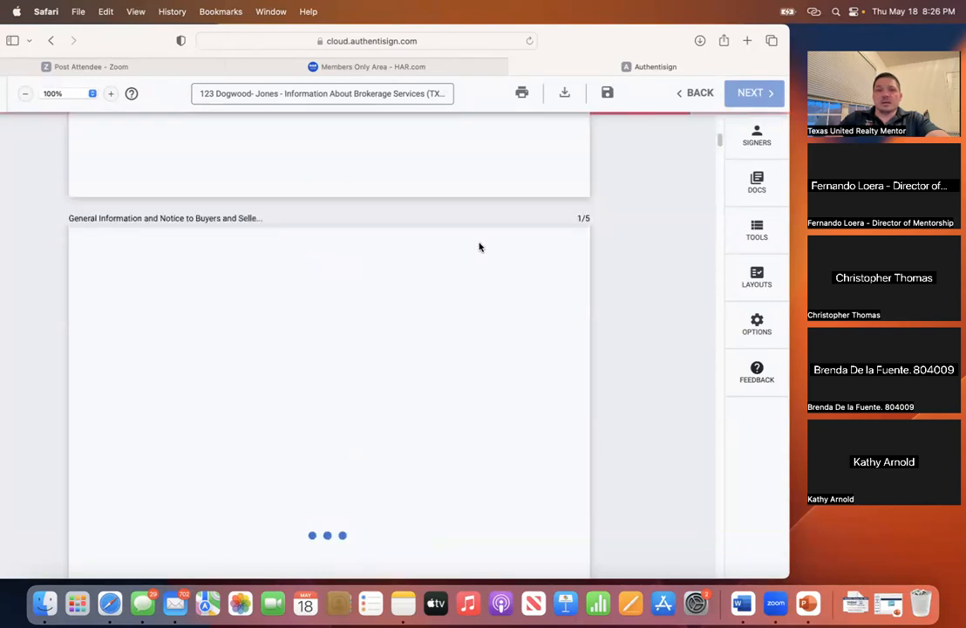
scroll(484, 245, "up", 15)
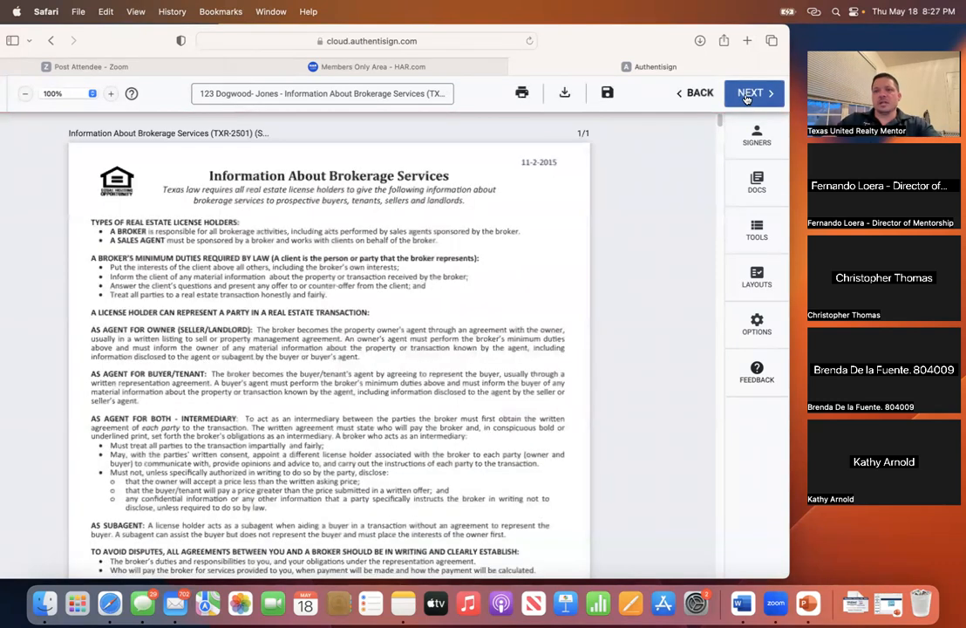
left_click(747, 94)
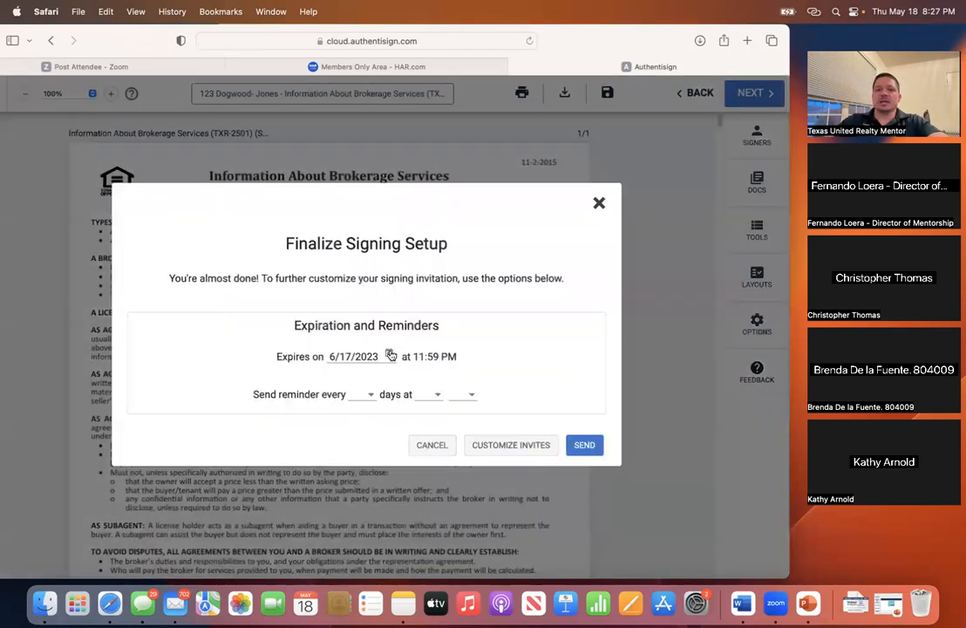
left_click(360, 397)
left_click(356, 429)
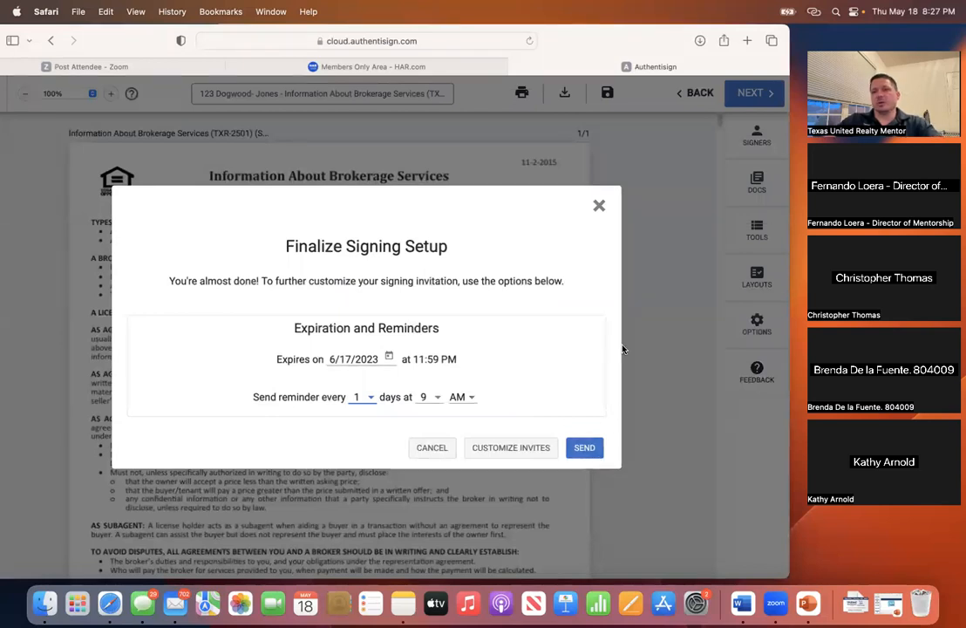
left_click(600, 206)
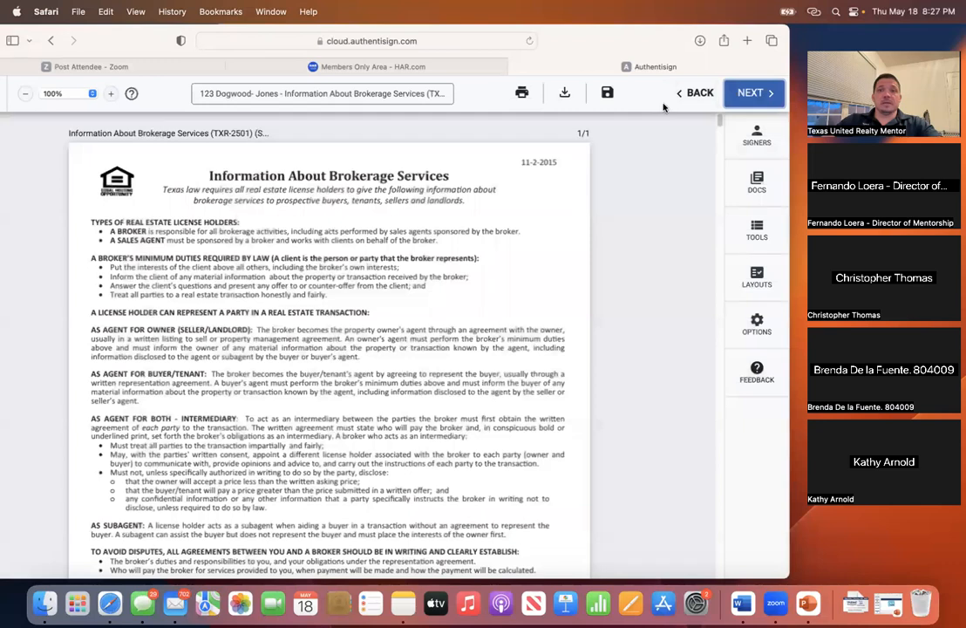
- Save the field placements, then exit Authentisign with Save to return to TransactionDesk
left_click(608, 96)
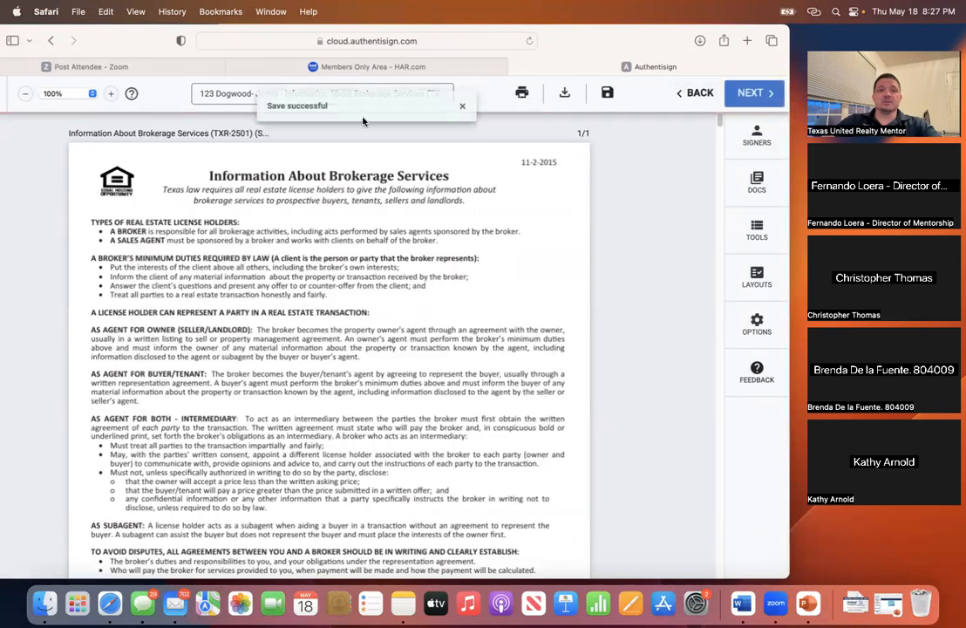
left_click(695, 95)
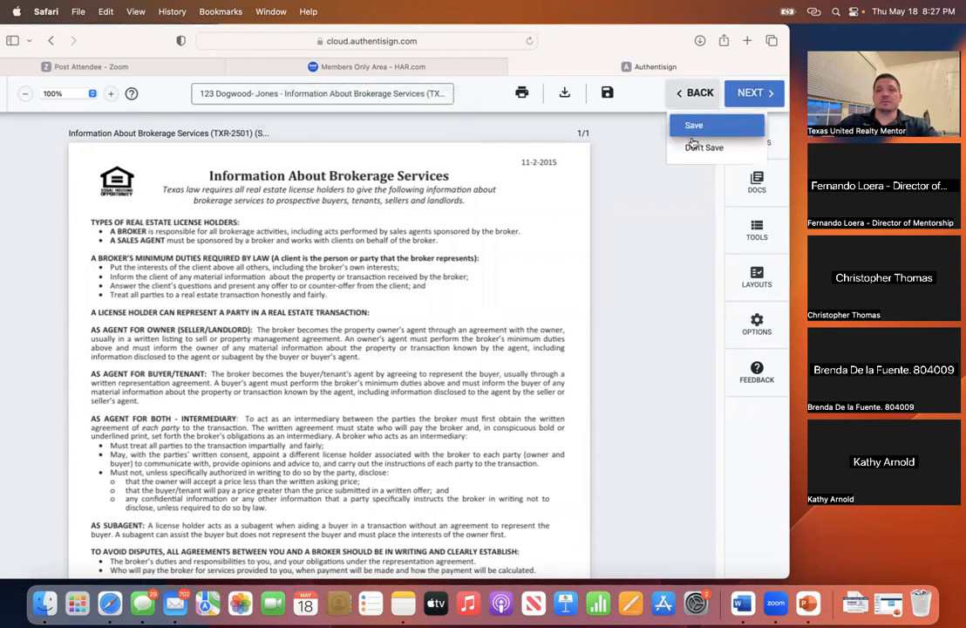
left_click(693, 126)
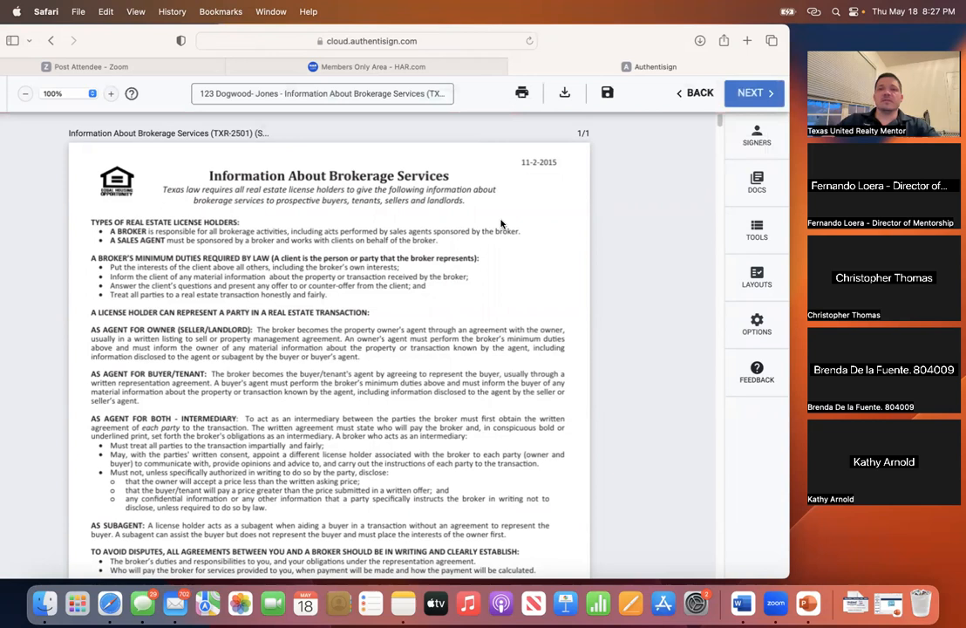
left_click(694, 94)
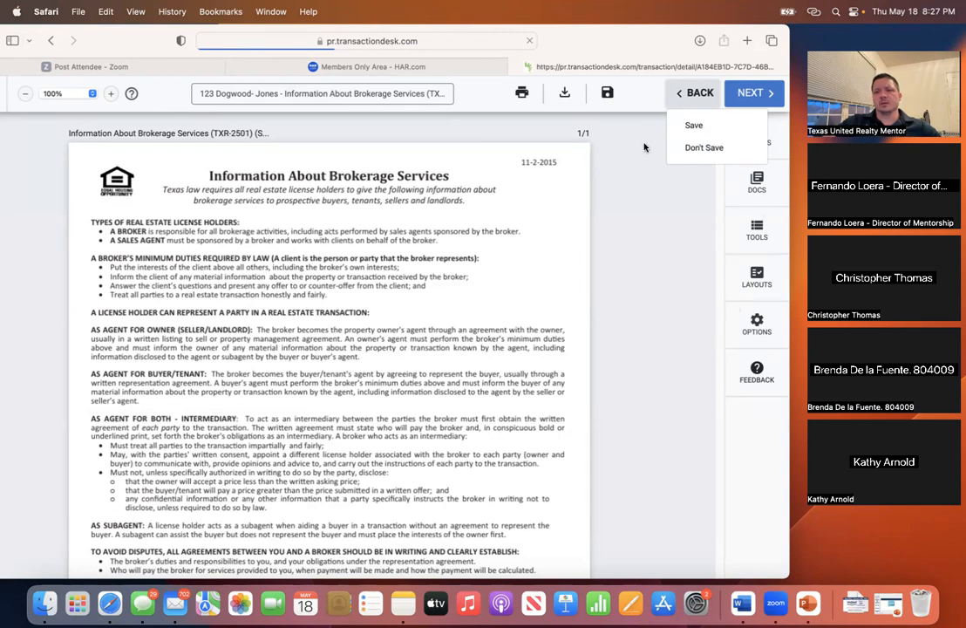
- Reposition the Safari window while TransactionDesk reloads
left_click_drag(649, 41, 664, 123)
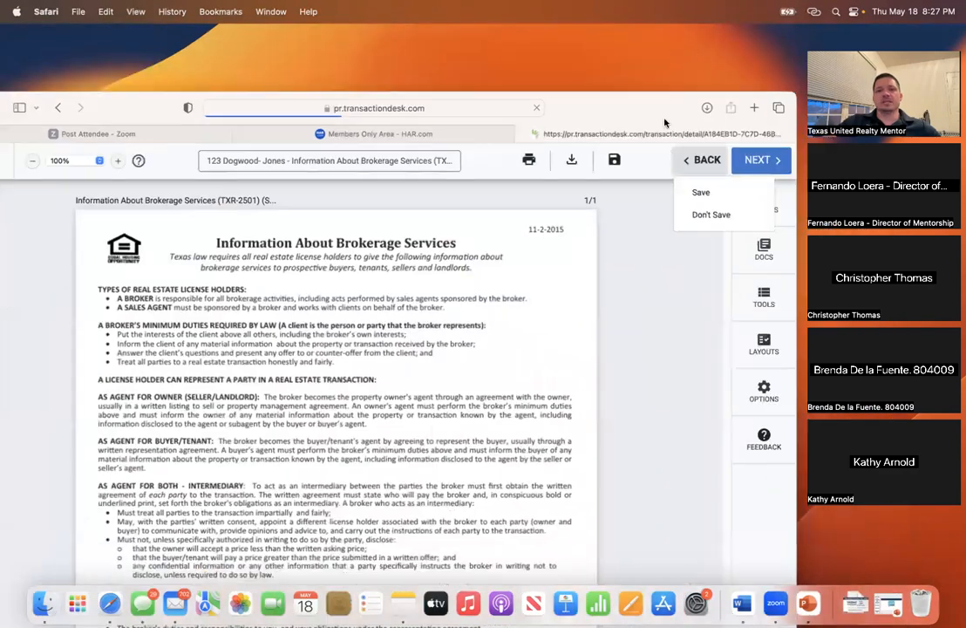
left_click_drag(607, 216, 278, 161)
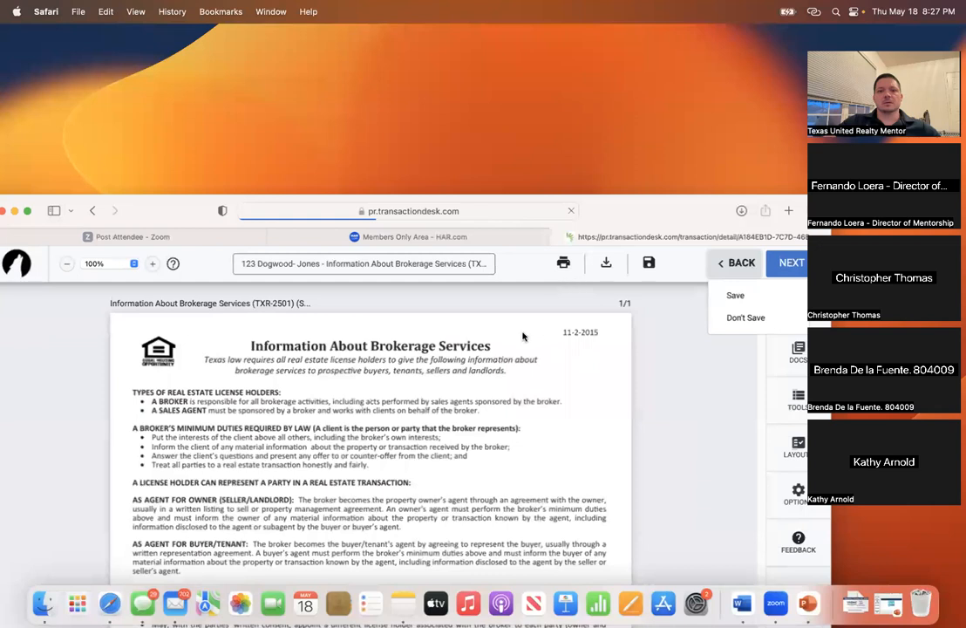
left_click_drag(602, 215, 583, 42)
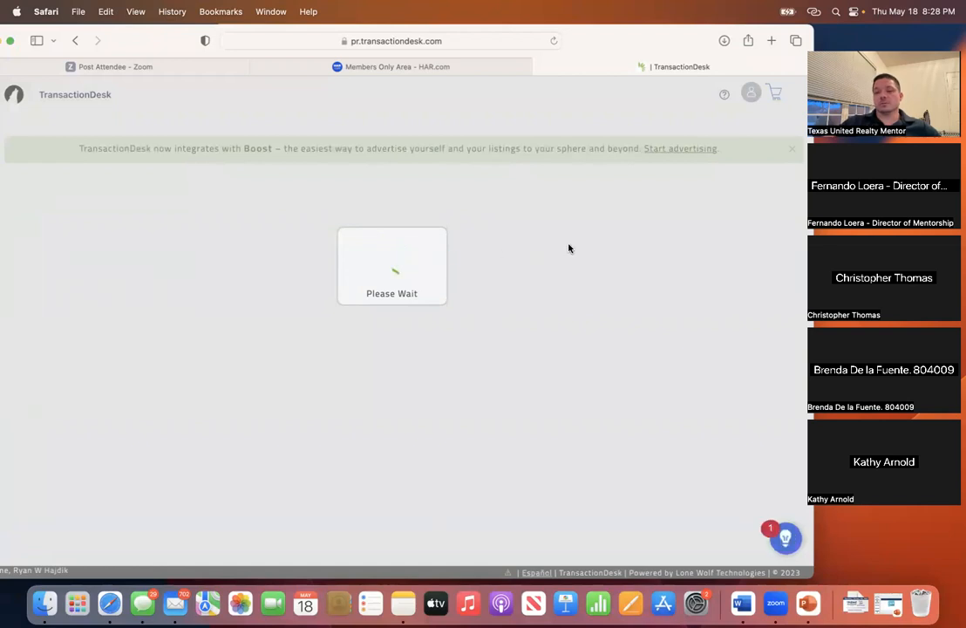
- Show the draft signing in the New Signings view and inspect its three-dot options menu
key("XF86AudioRaiseVolume")
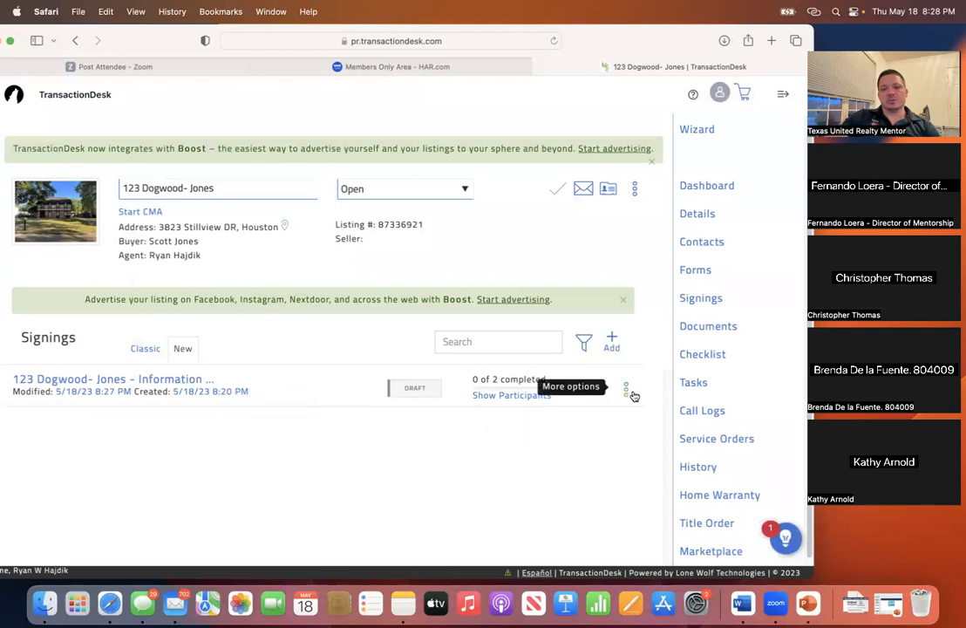
left_click(143, 351)
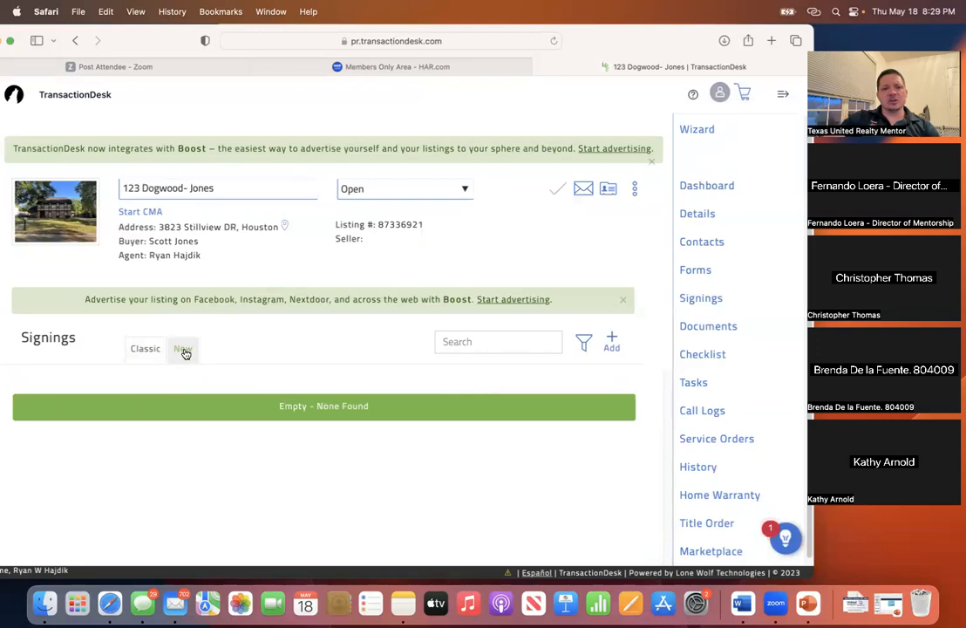
left_click(184, 350)
left_click(154, 350)
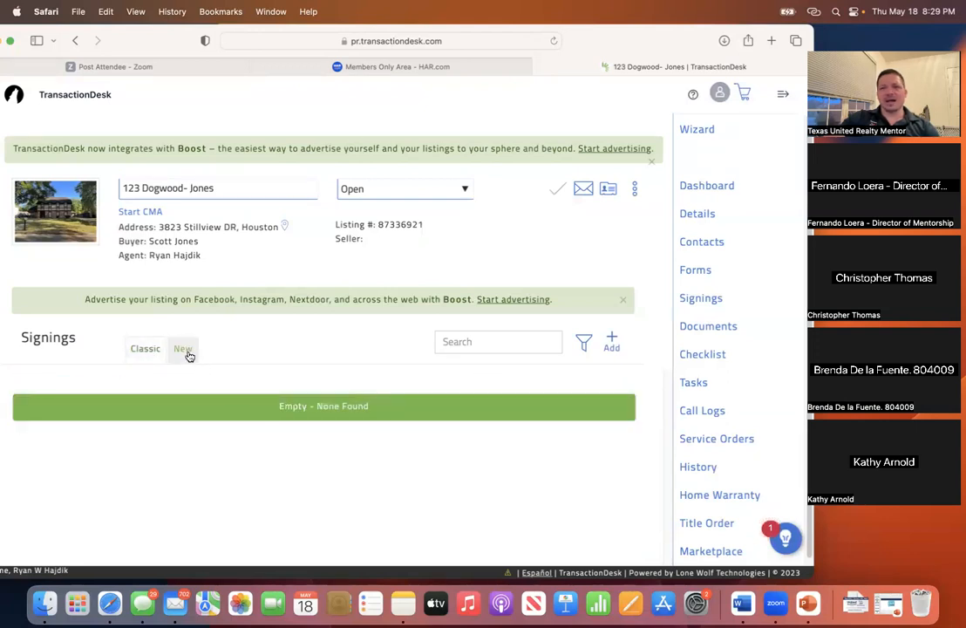
left_click(187, 352)
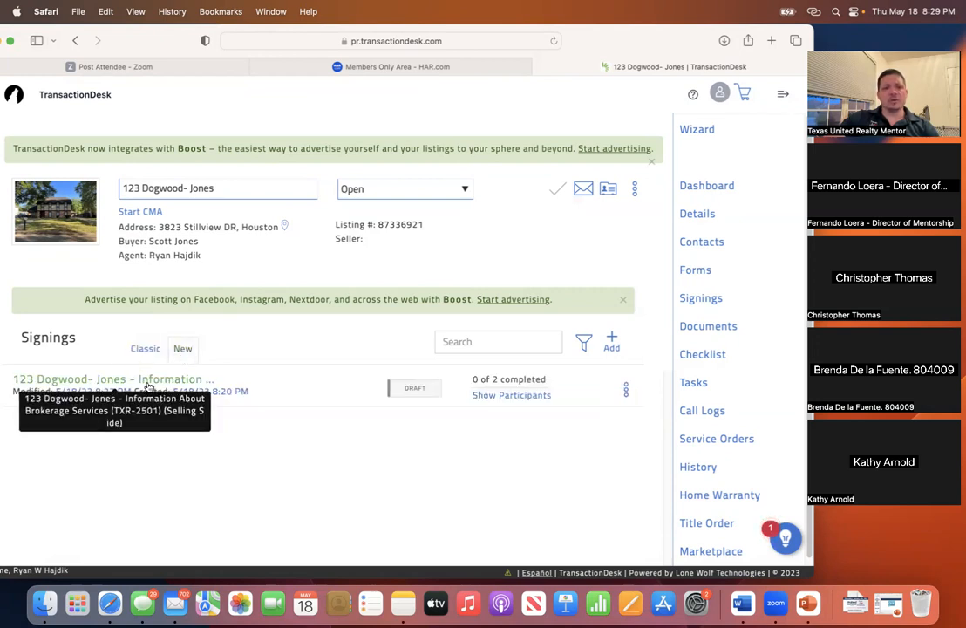
left_click(625, 392)
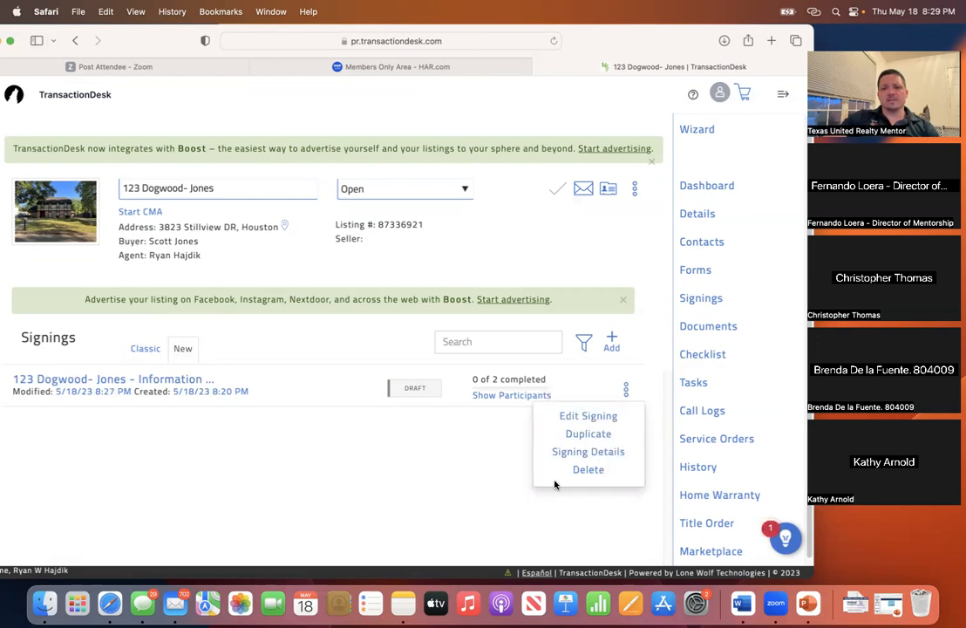
left_click(444, 423)
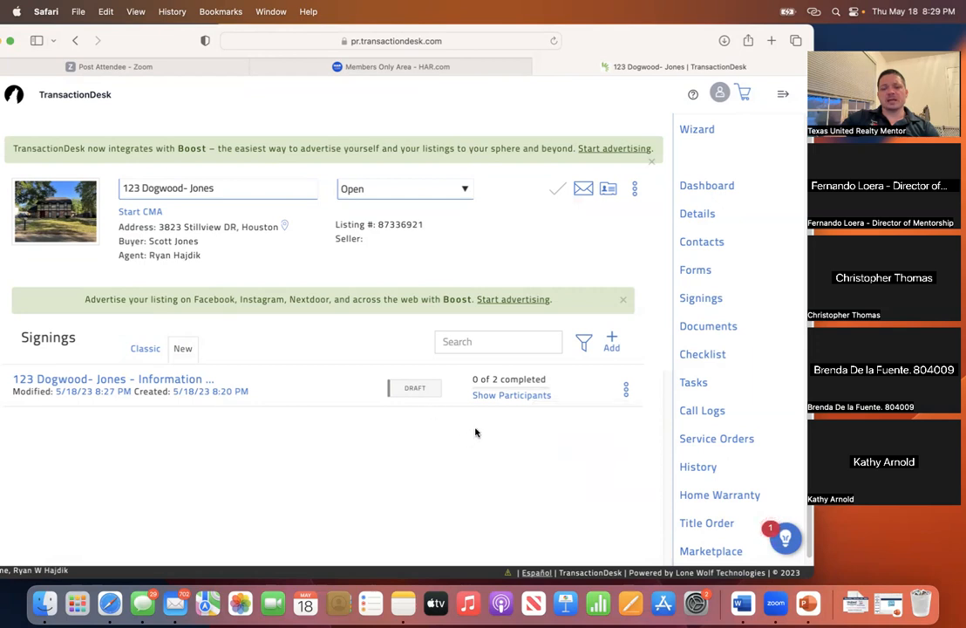
left_click(624, 389)
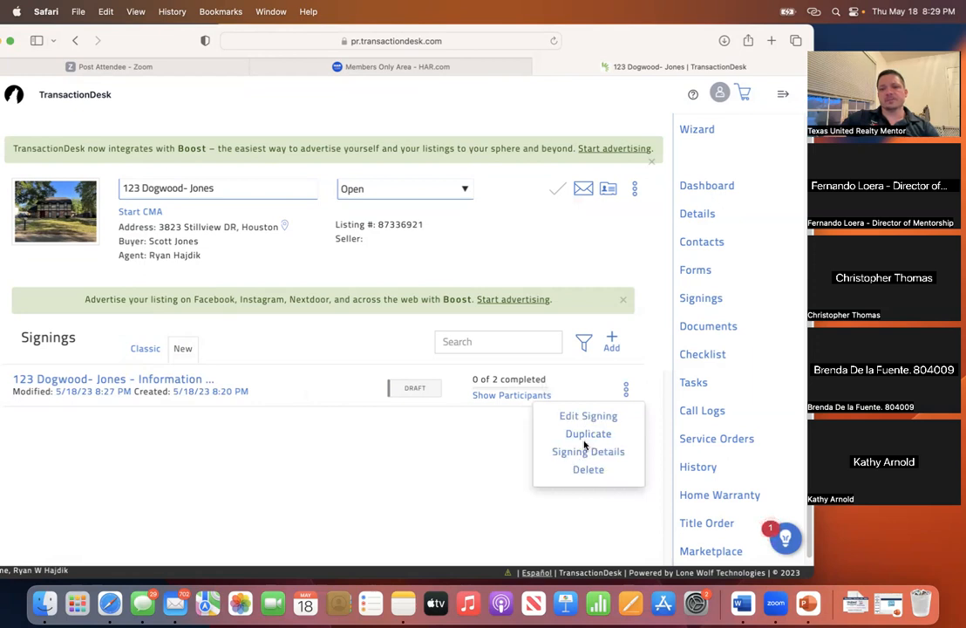
left_click(423, 456)
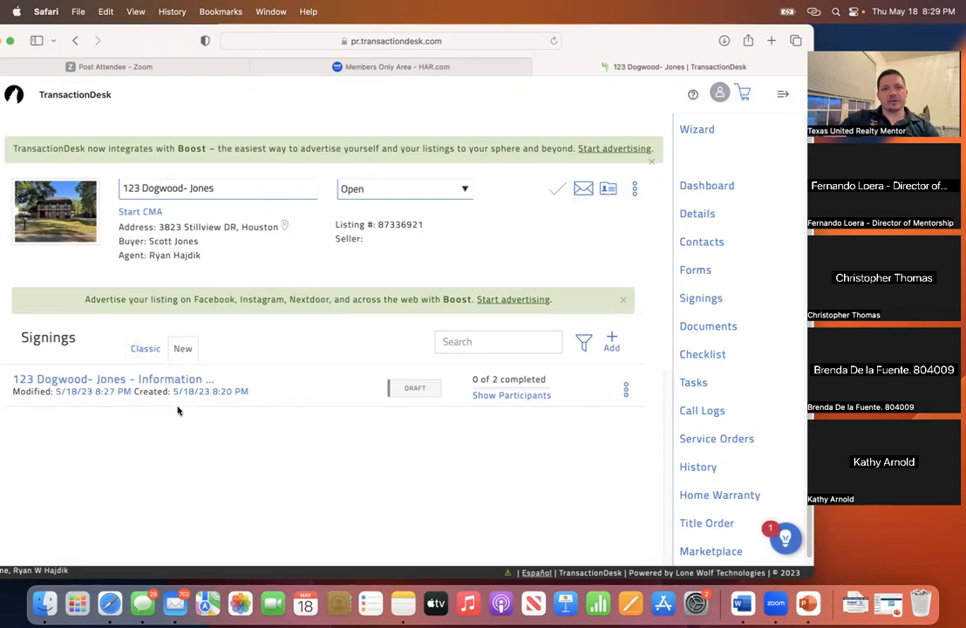
- Reopen the draft signing in Authentisign, then go back choosing Save
left_click(44, 382)
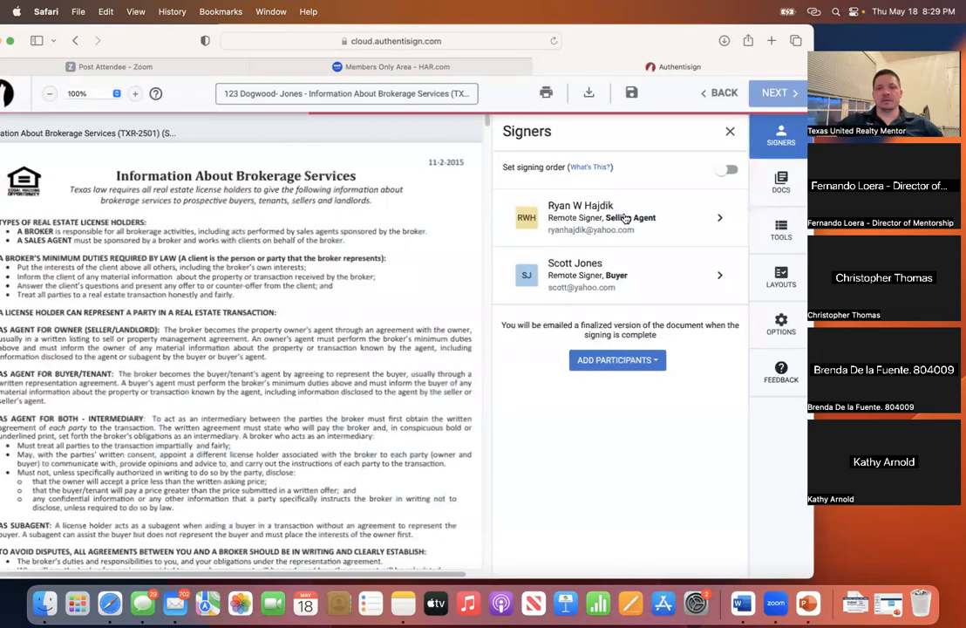
left_click(705, 93)
left_click(732, 127)
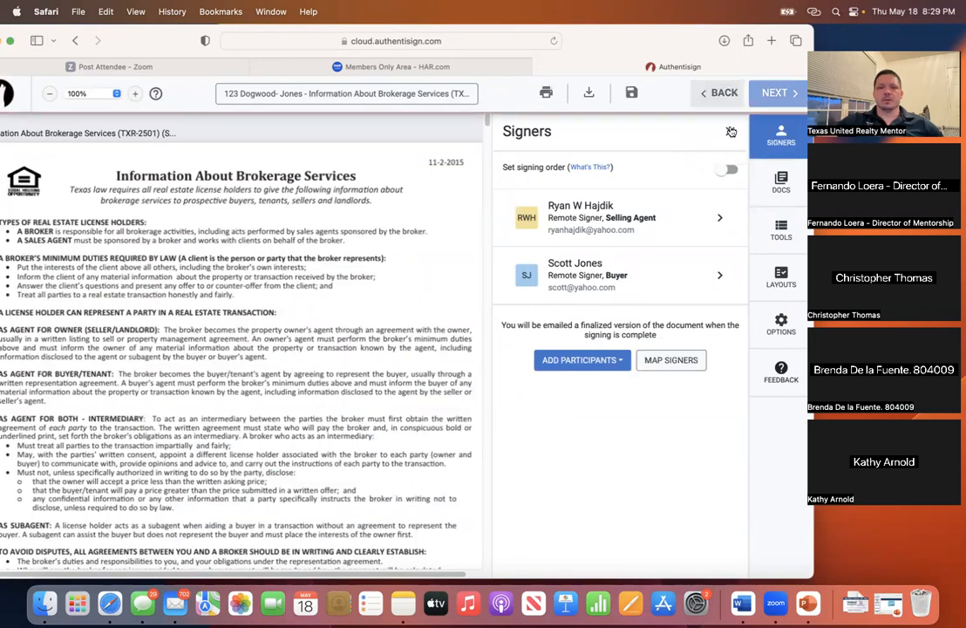
left_click_drag(137, 40, 173, 33)
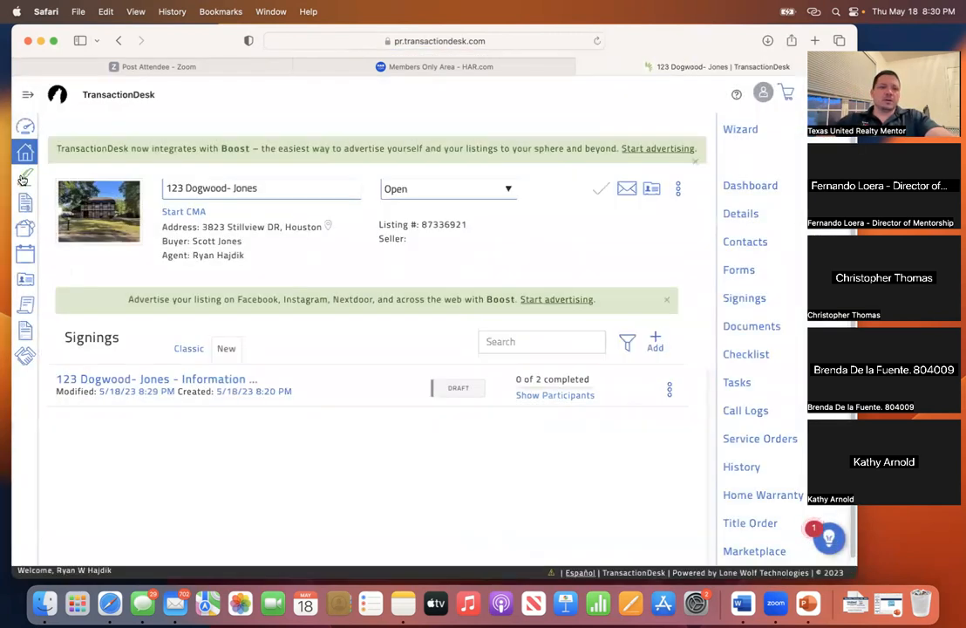
left_click(26, 154)
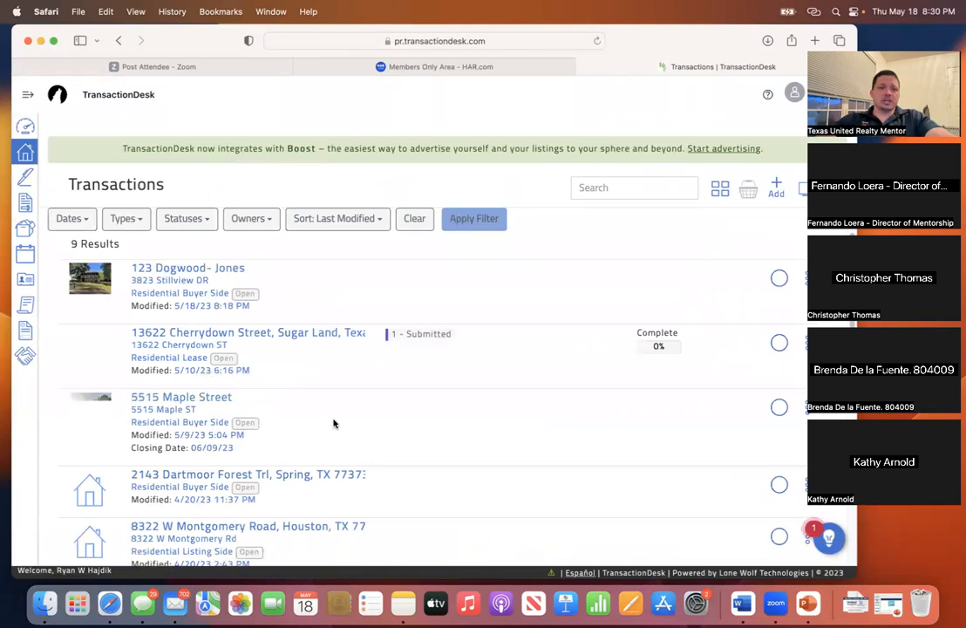
scroll(334, 417, "down", 5)
scroll(337, 414, "up", 5)
scroll(339, 414, "down", 7)
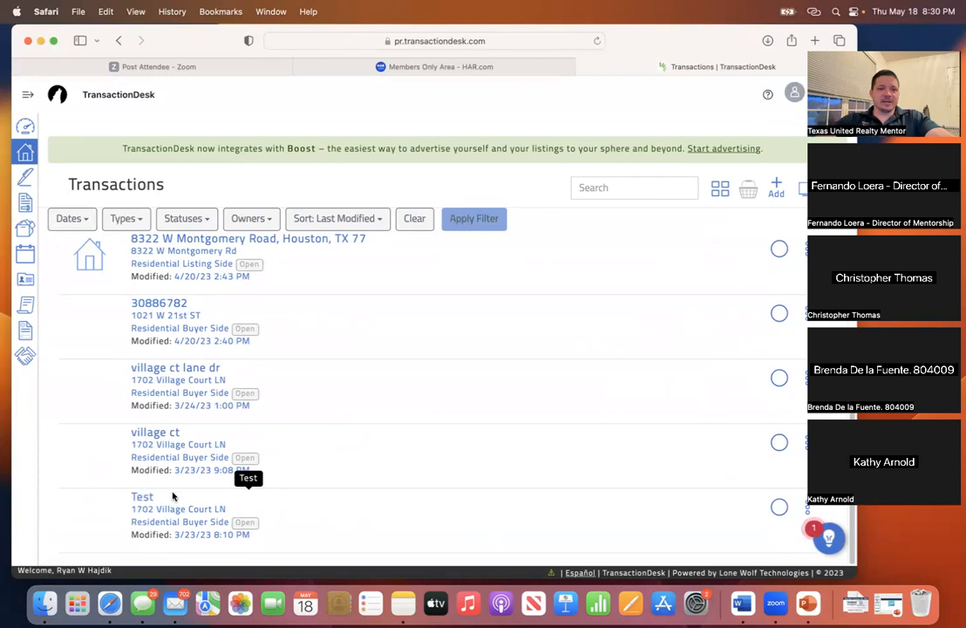
scroll(173, 496, "up", 7)
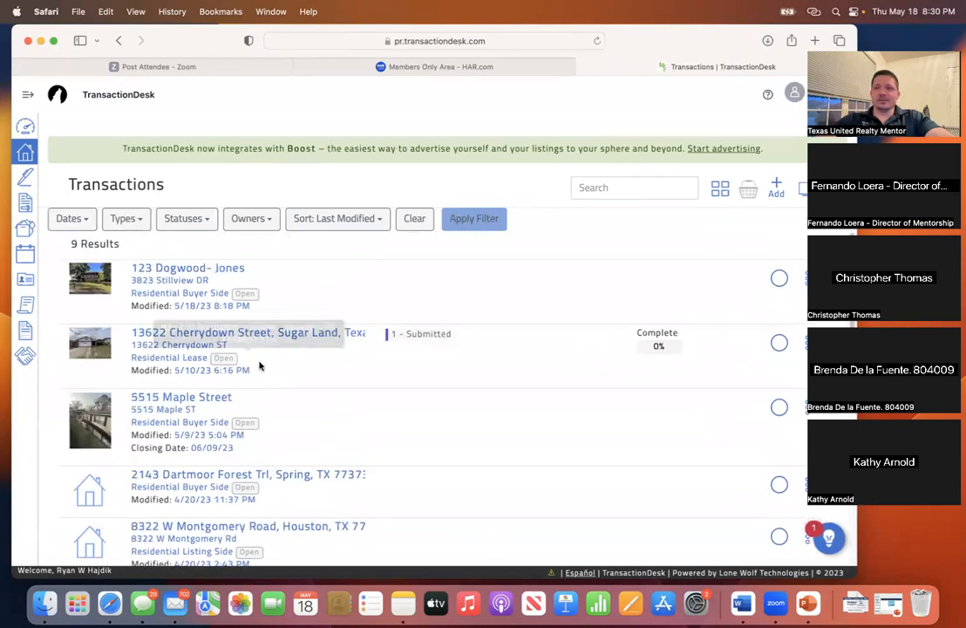
left_click(183, 272)
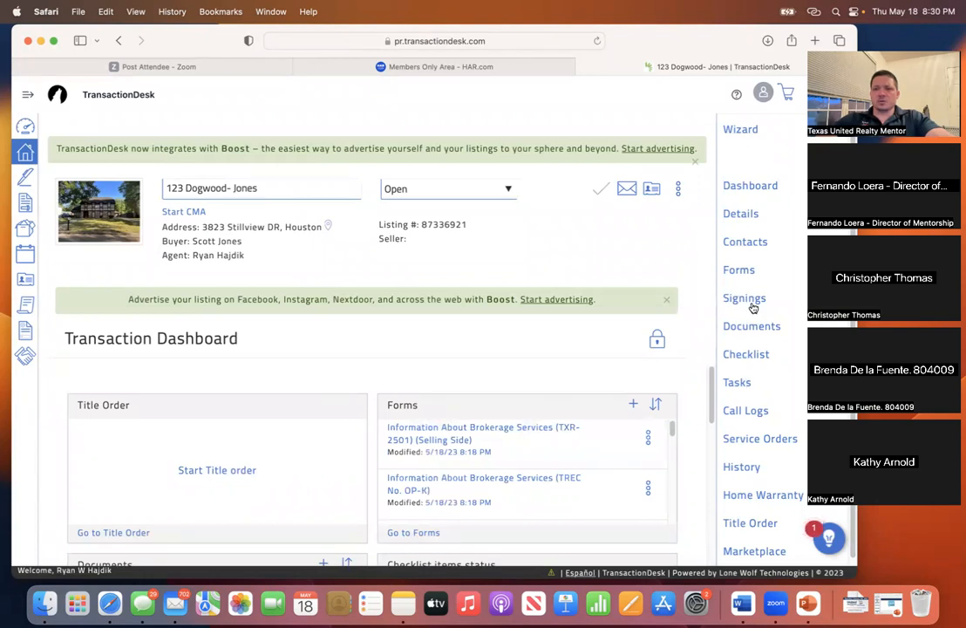
left_click(750, 242)
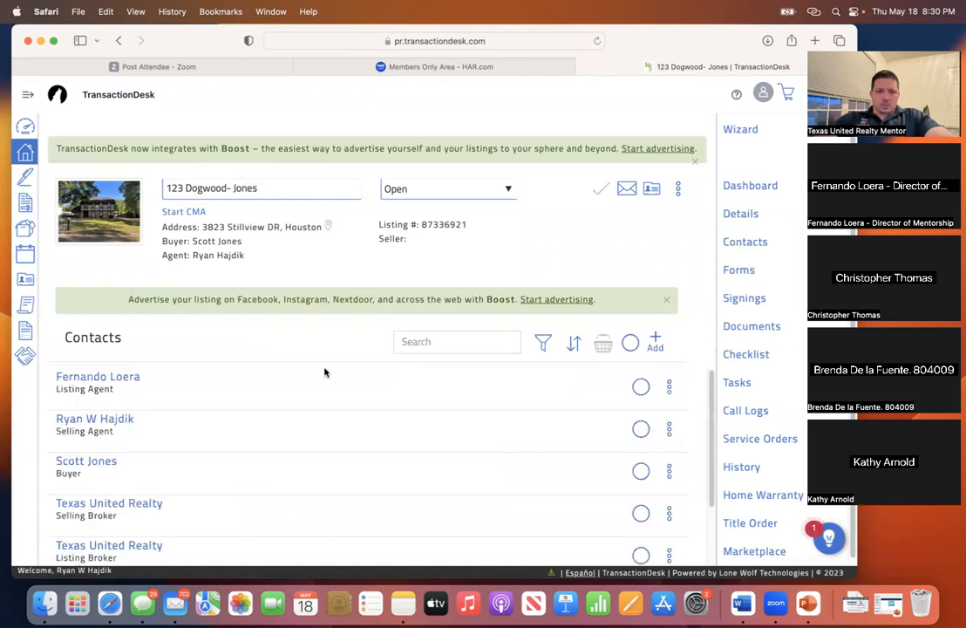
scroll(324, 372, "down", 2)
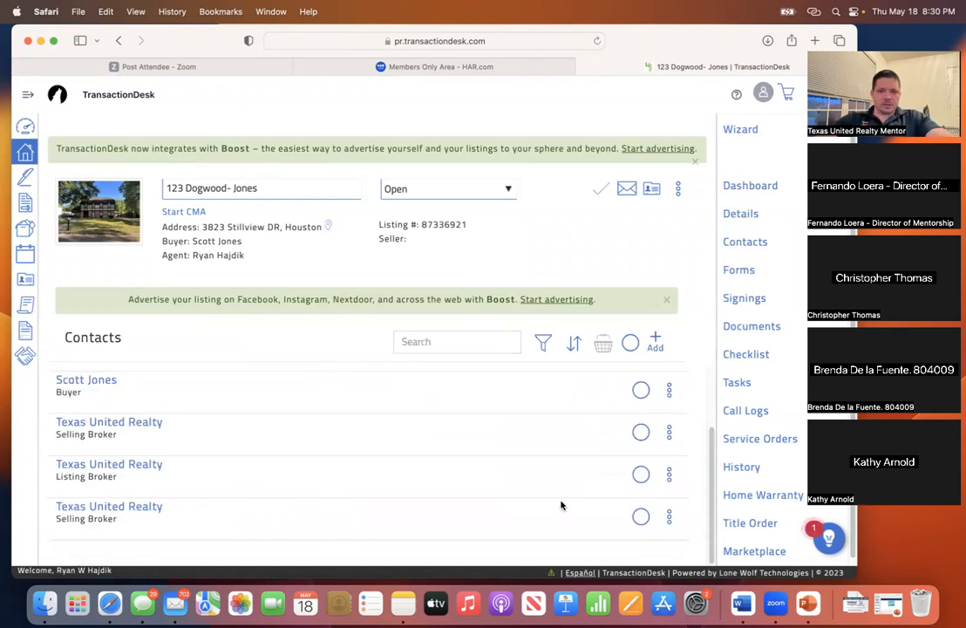
left_click(640, 516)
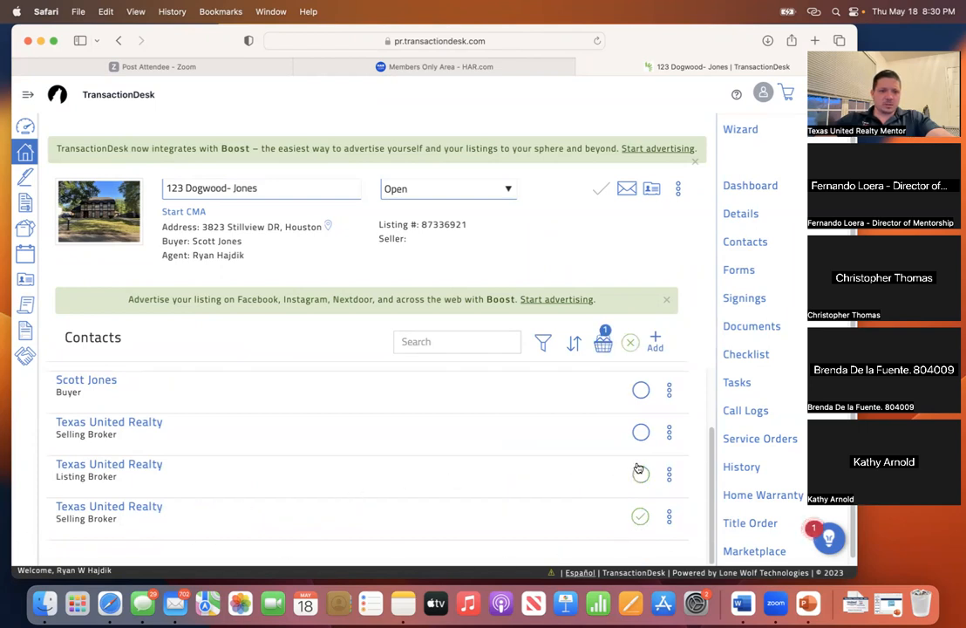
scroll(442, 490, "up", 2)
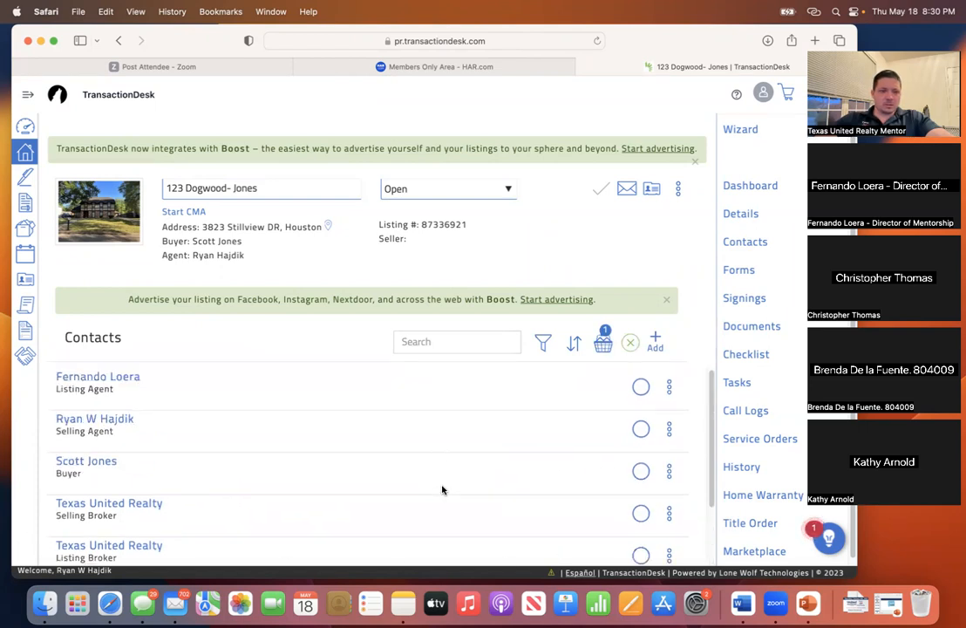
scroll(523, 497, "down", 2)
left_click(641, 518)
scroll(610, 457, "up", 2)
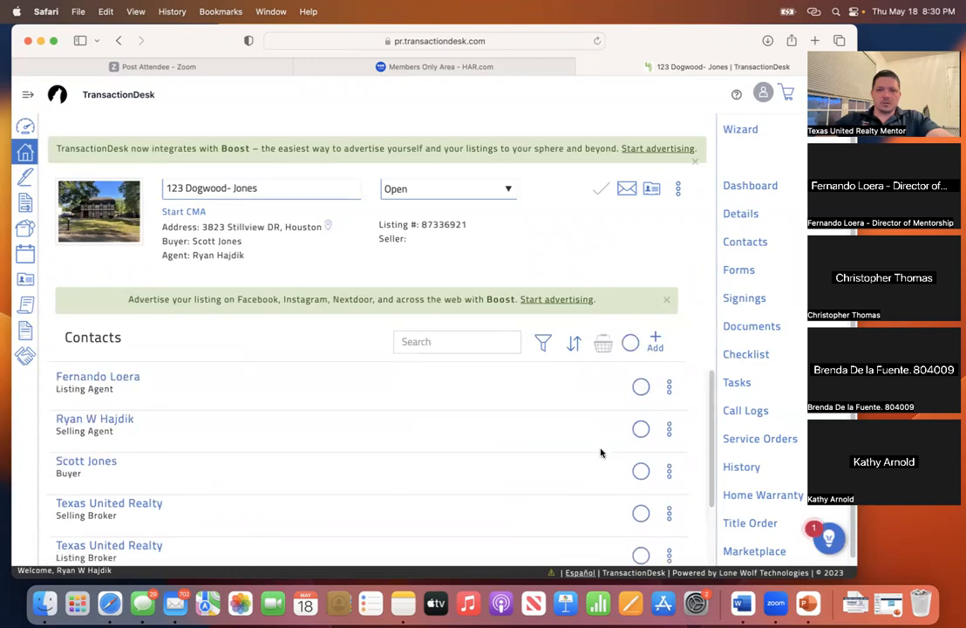
left_click(641, 429)
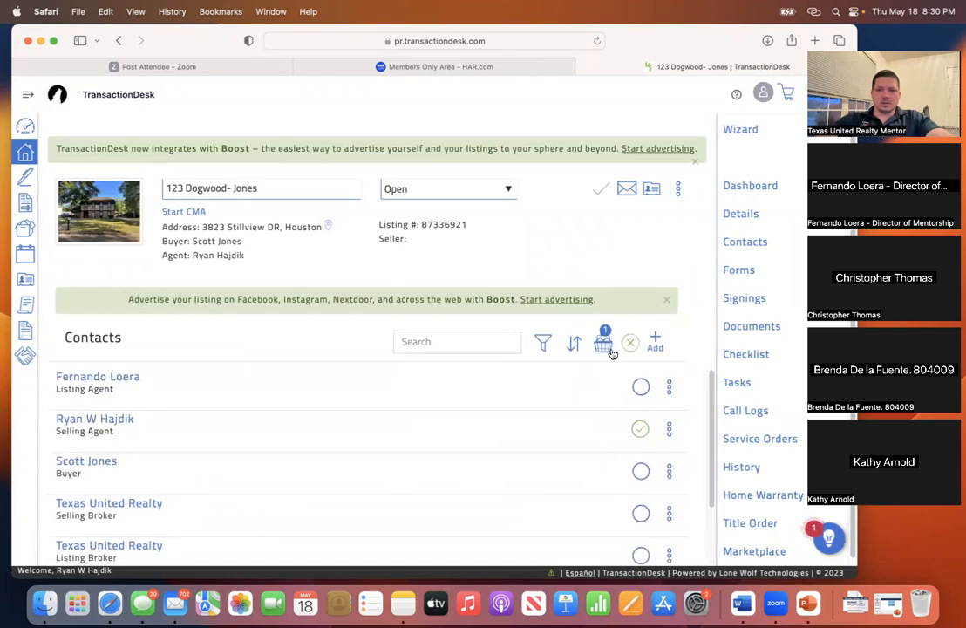
left_click(668, 429)
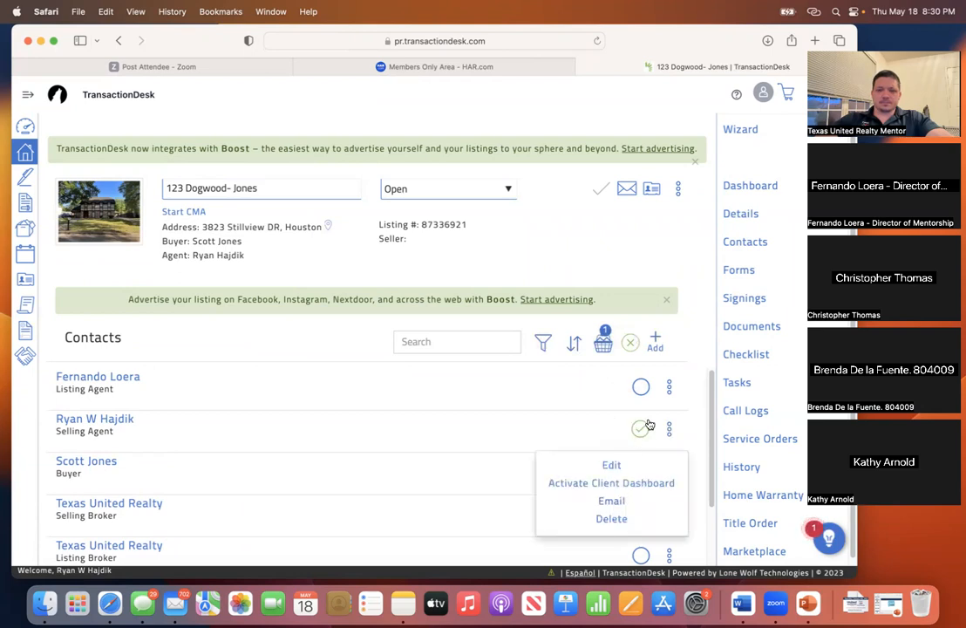
left_click(641, 428)
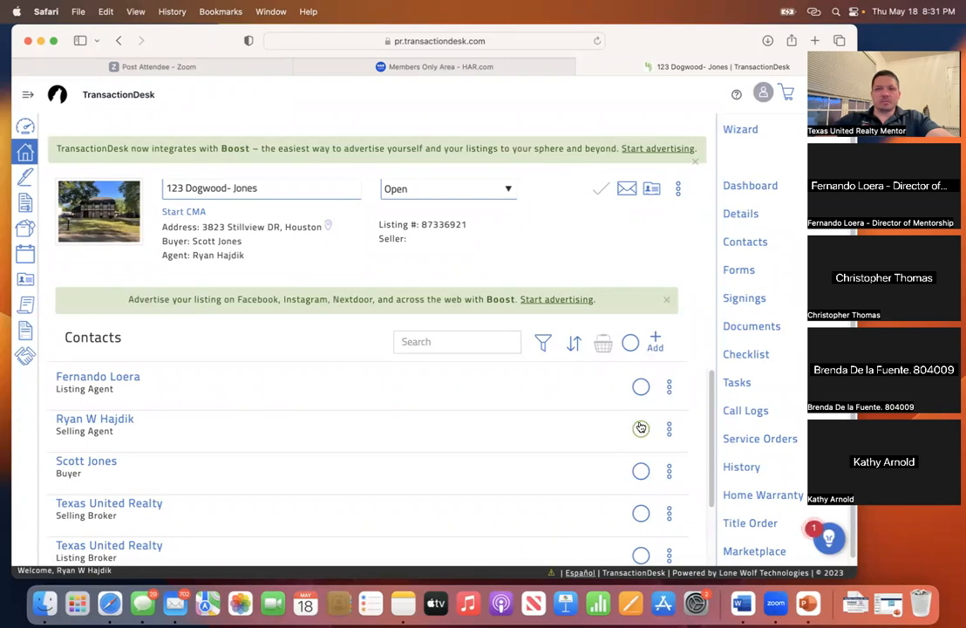
- Put the selling agent in the contacts basket and review the basket contents
left_click(641, 430)
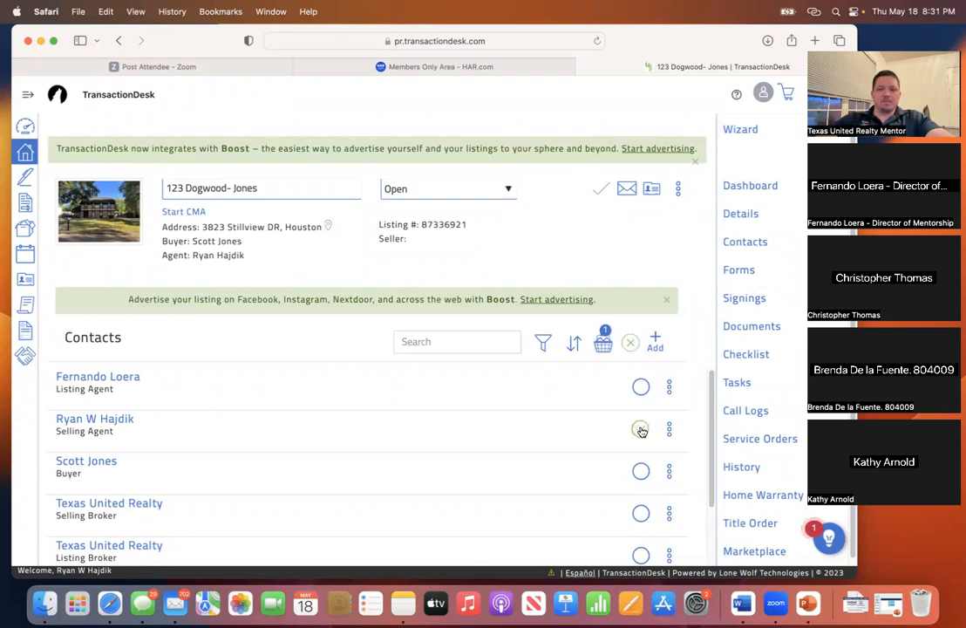
left_click(604, 345)
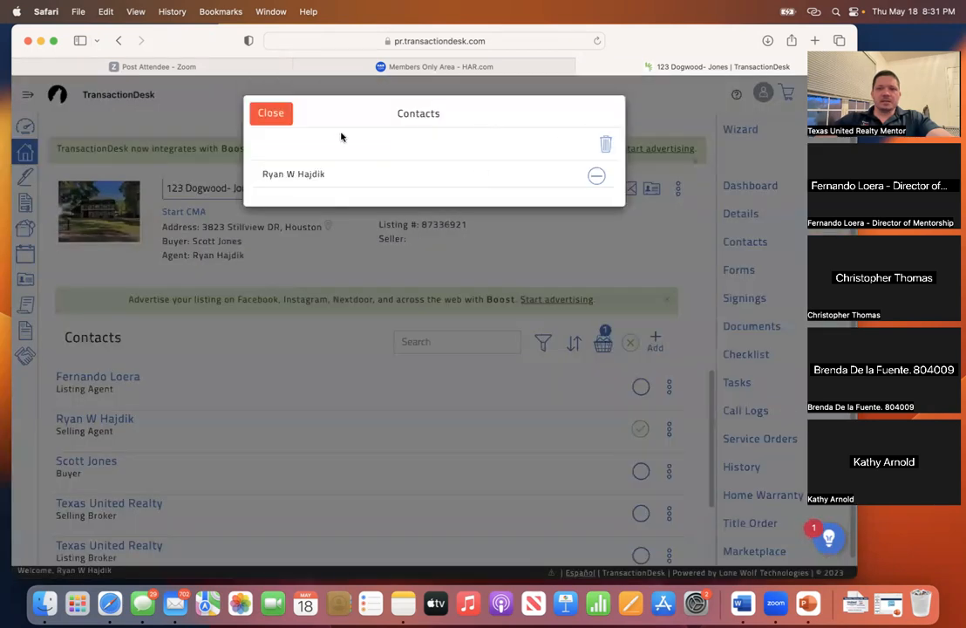
left_click(270, 115)
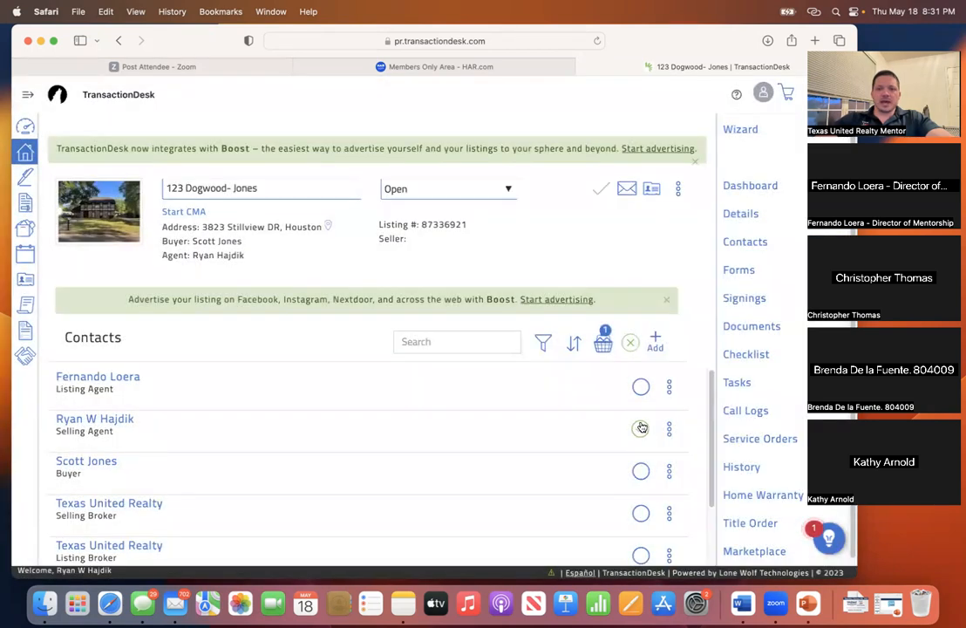
left_click(603, 343)
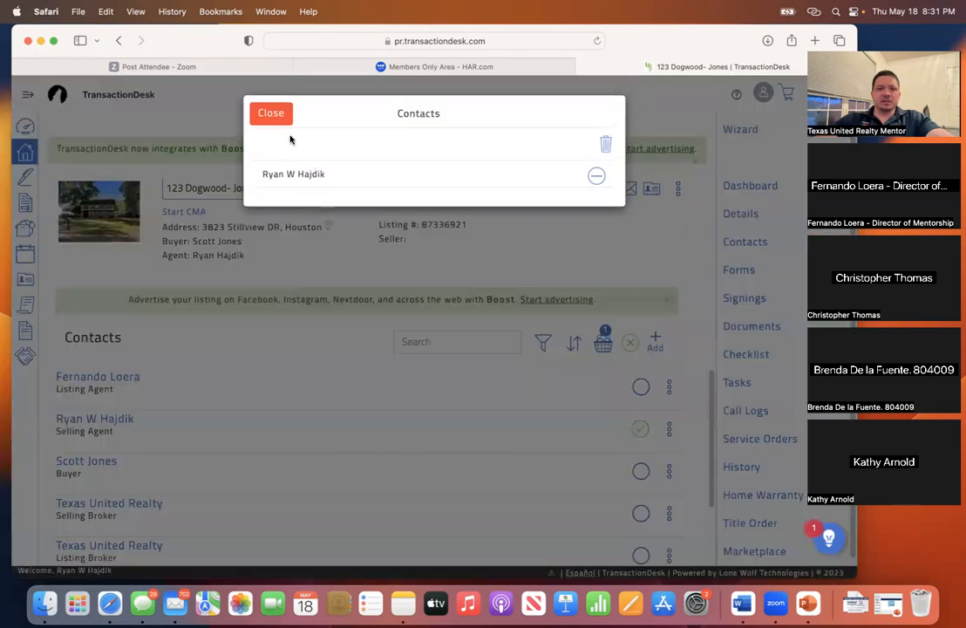
left_click(270, 112)
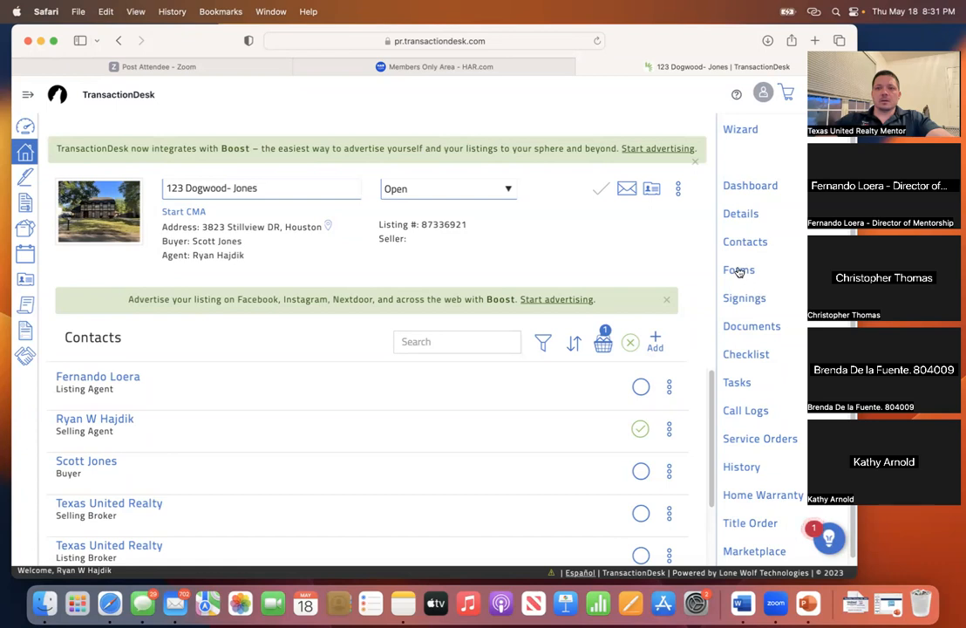
- Return to the Forms list and open Information About Brokerage Services (TXR-2501)
left_click(739, 272)
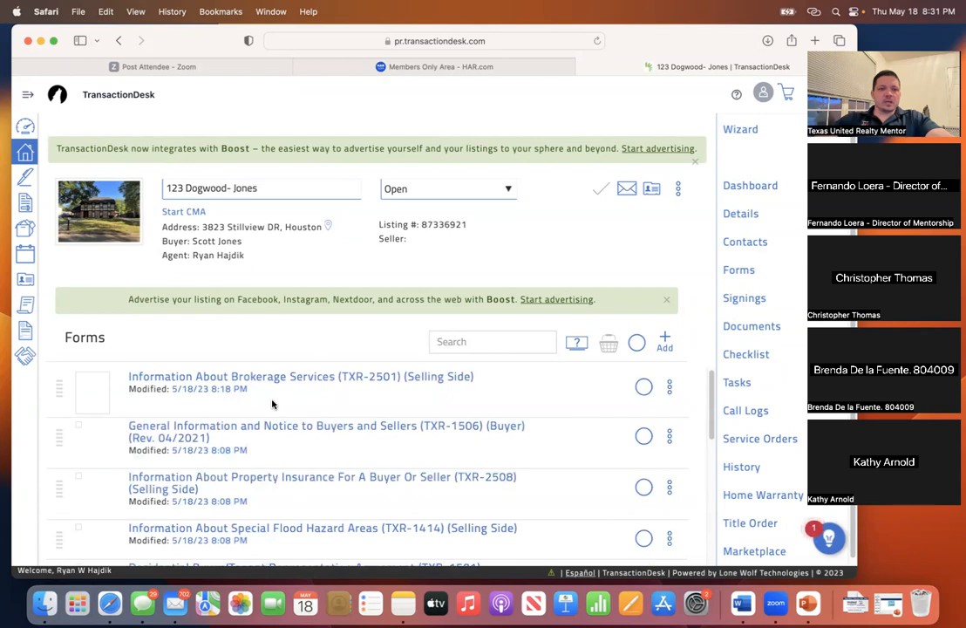
left_click(314, 381)
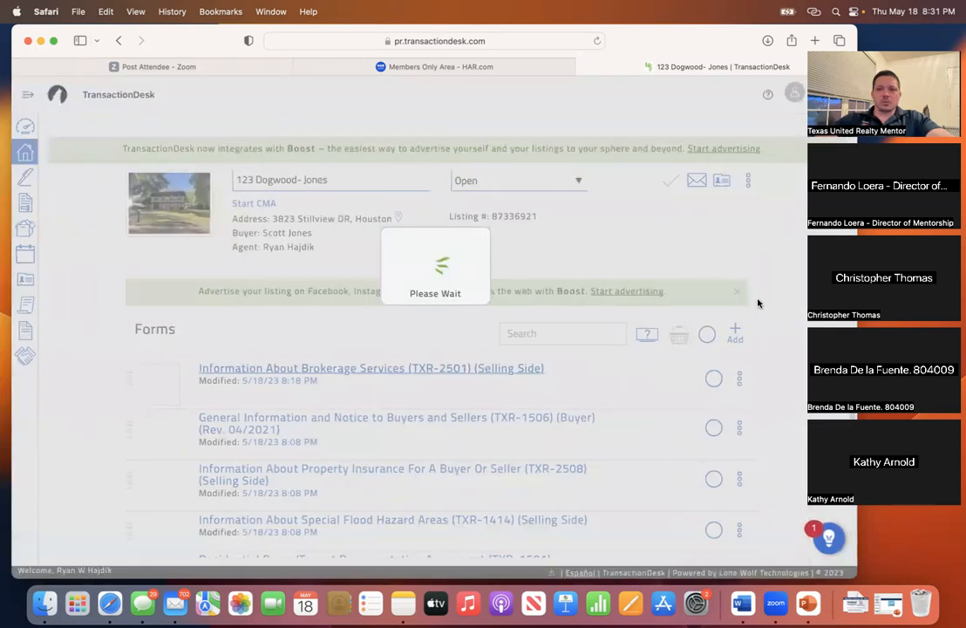
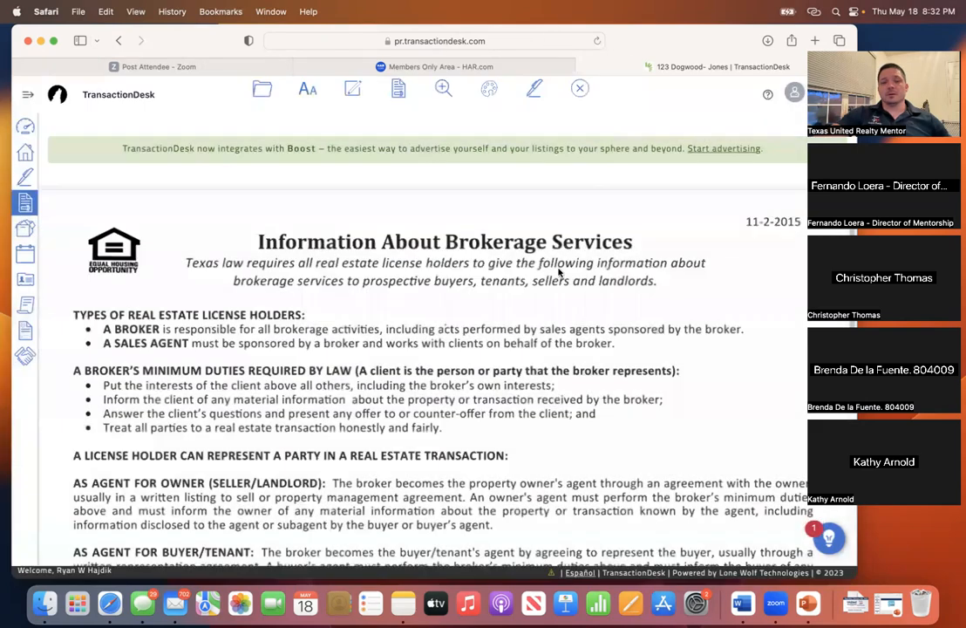
- Look over the Information About Brokerage Services form, then exit it so it saves to the Forms list
scroll(540, 268, "down", 10)
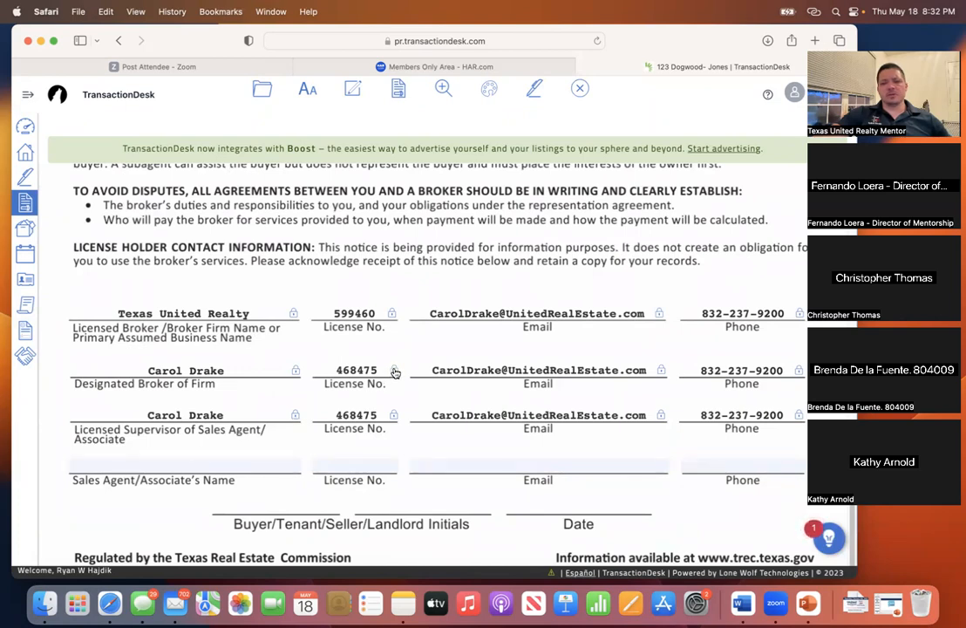
scroll(394, 369, "up", 10)
scroll(497, 178, "up", 3)
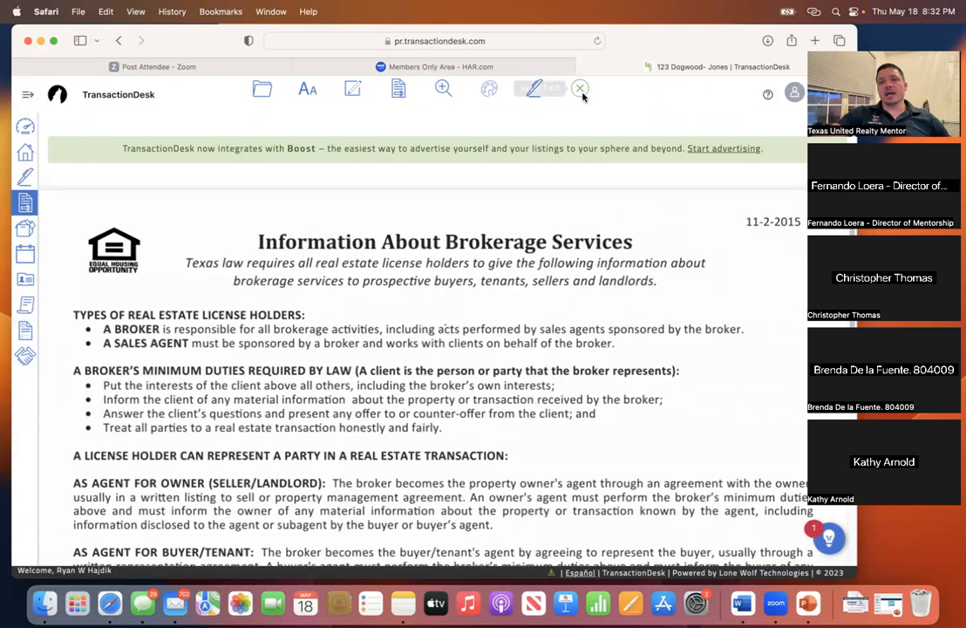
left_click(581, 90)
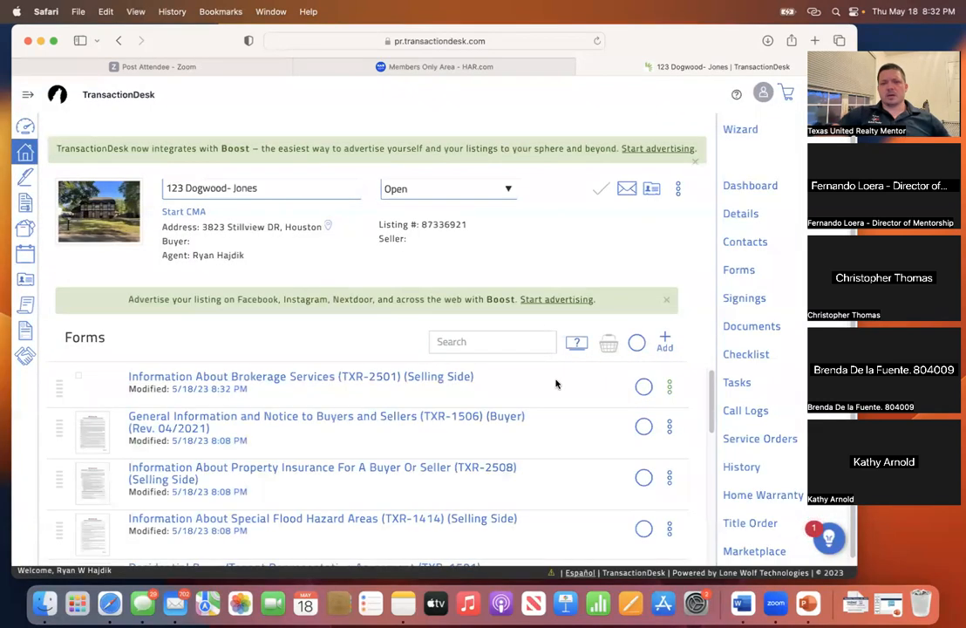
- In the transaction's contacts, tick the last Texas United Realty selling broker contact
scroll(486, 424, "down", 2)
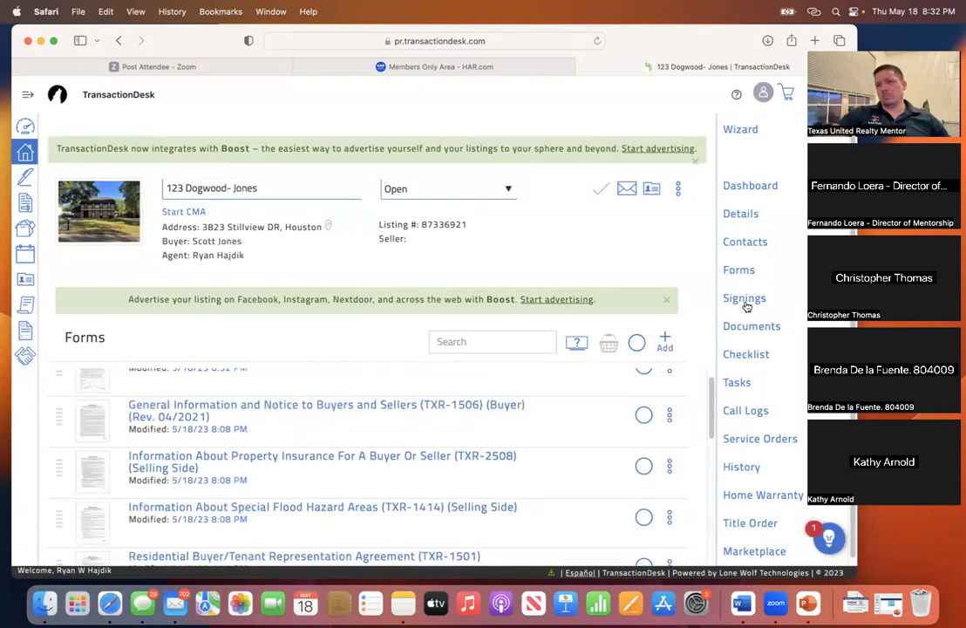
left_click(746, 247)
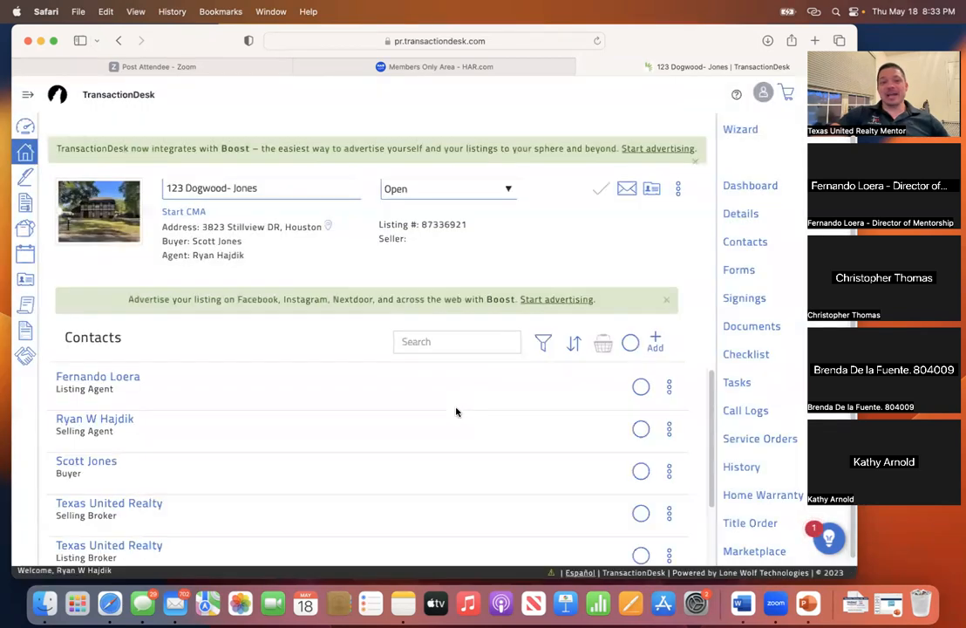
scroll(455, 410, "down", 2)
scroll(457, 410, "up", 2)
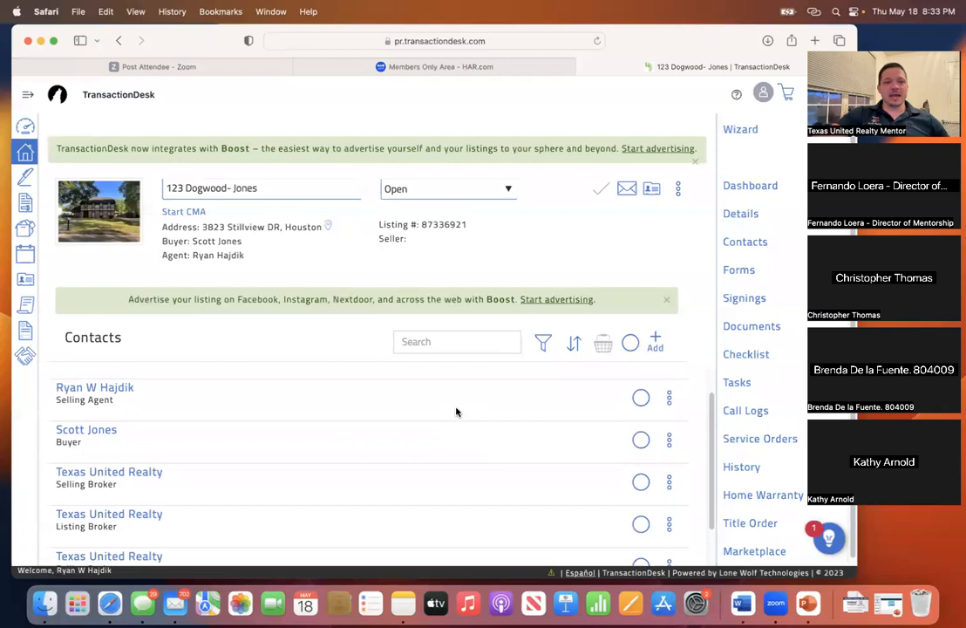
scroll(461, 412, "down", 2)
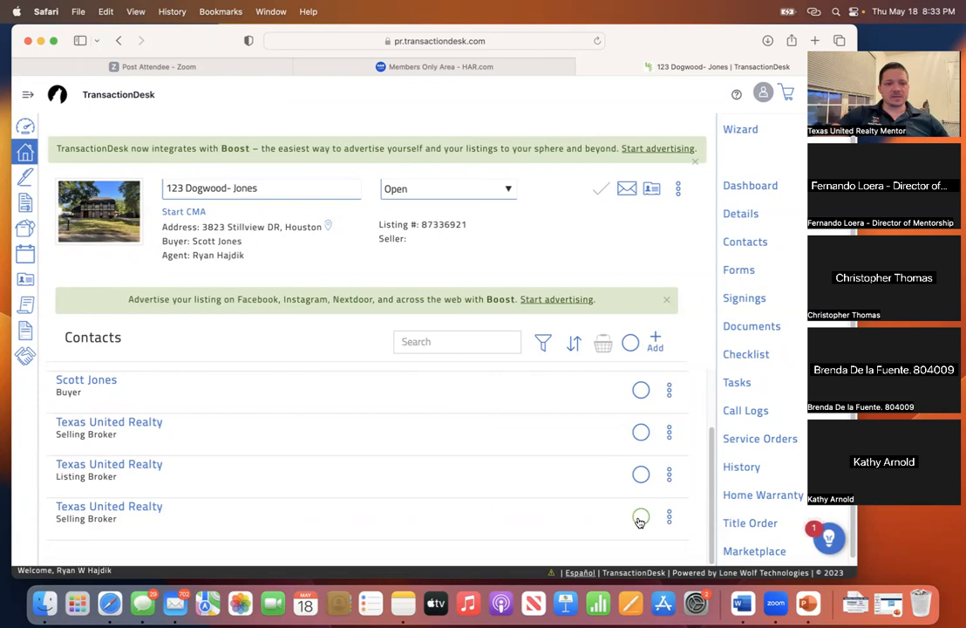
left_click(640, 520)
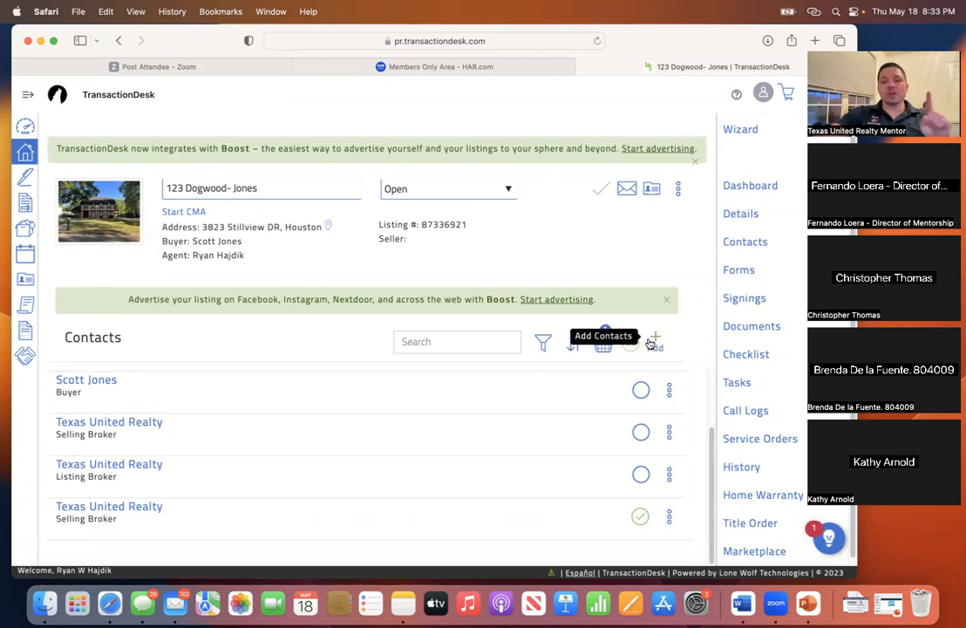
- Review the contacts basket, close it, and return to the Forms list
left_click(602, 342)
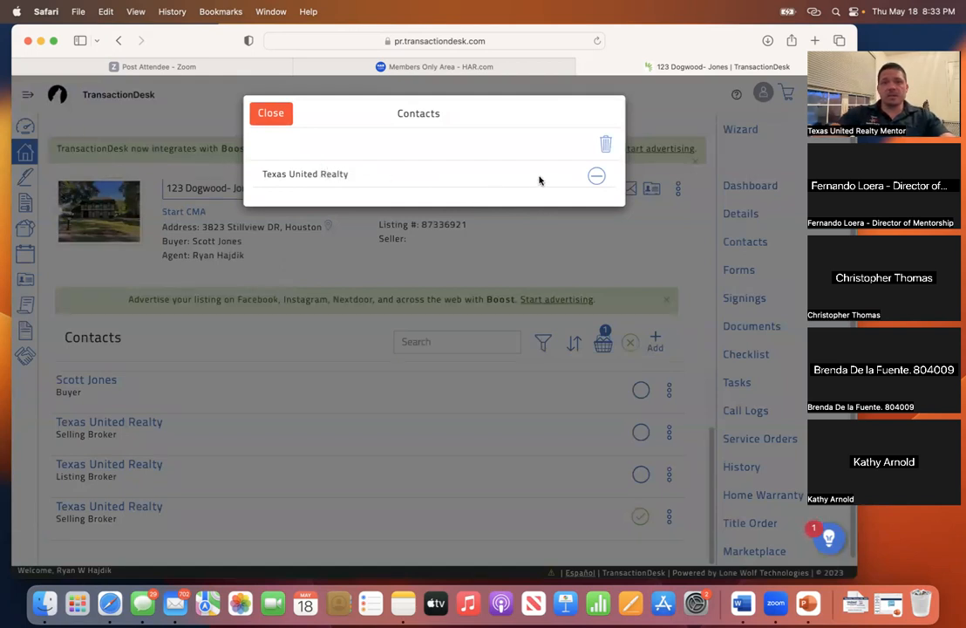
left_click(270, 116)
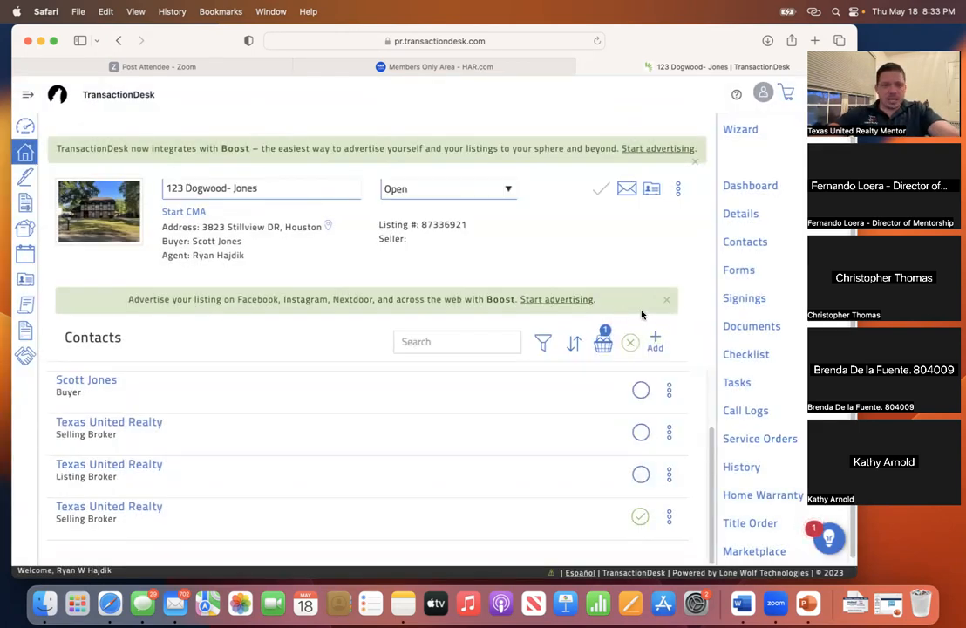
left_click(740, 272)
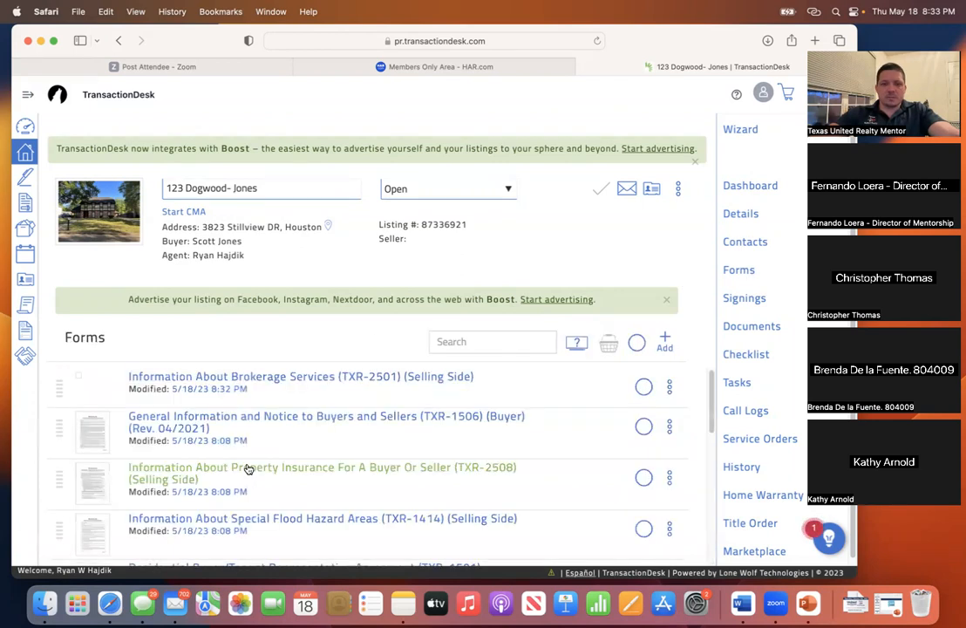
left_click(247, 379)
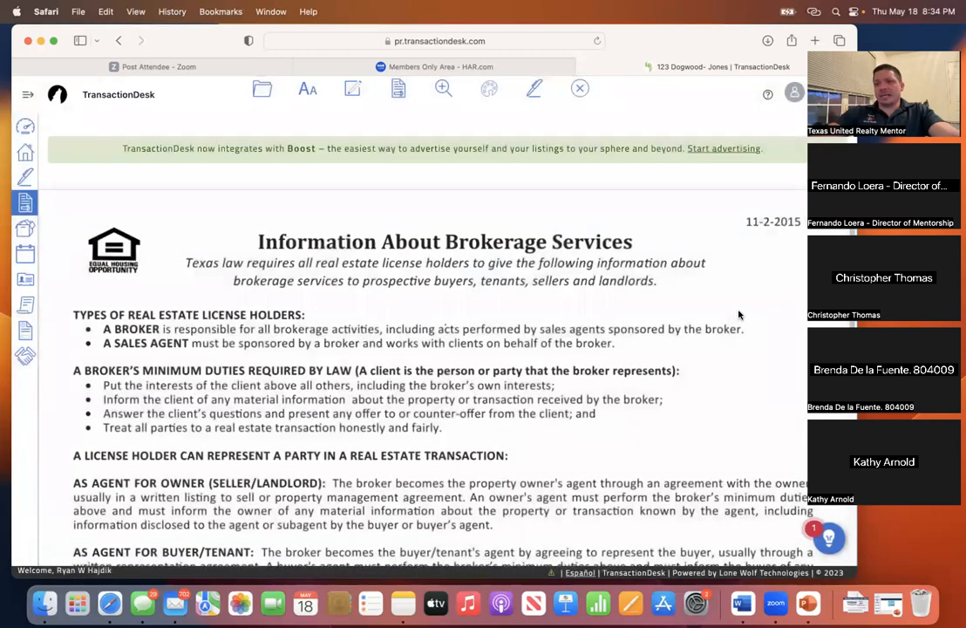
scroll(576, 328, "down", 2)
scroll(575, 330, "down", 8)
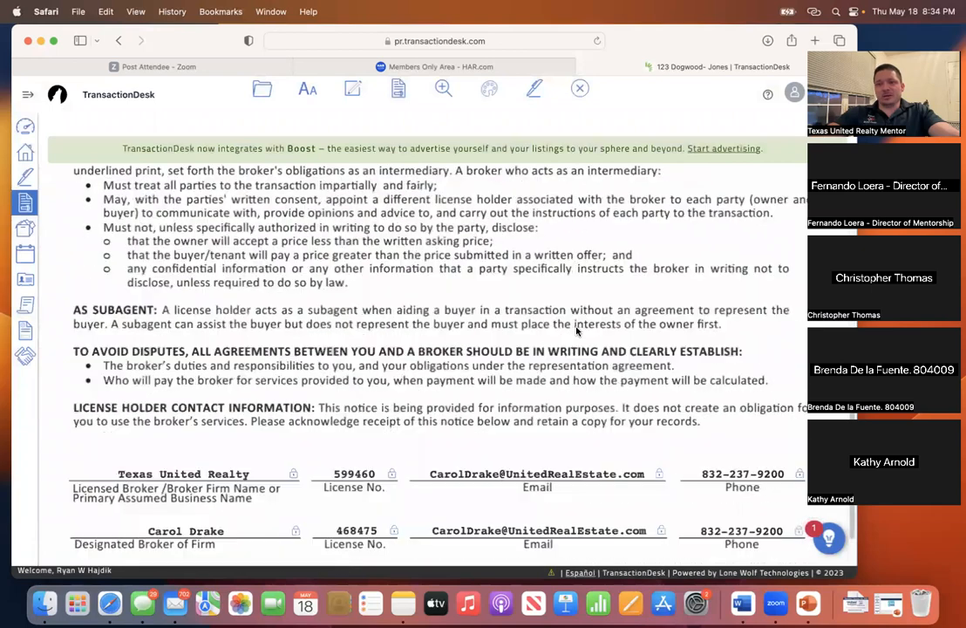
scroll(578, 330, "down", 2)
scroll(578, 332, "down", 2)
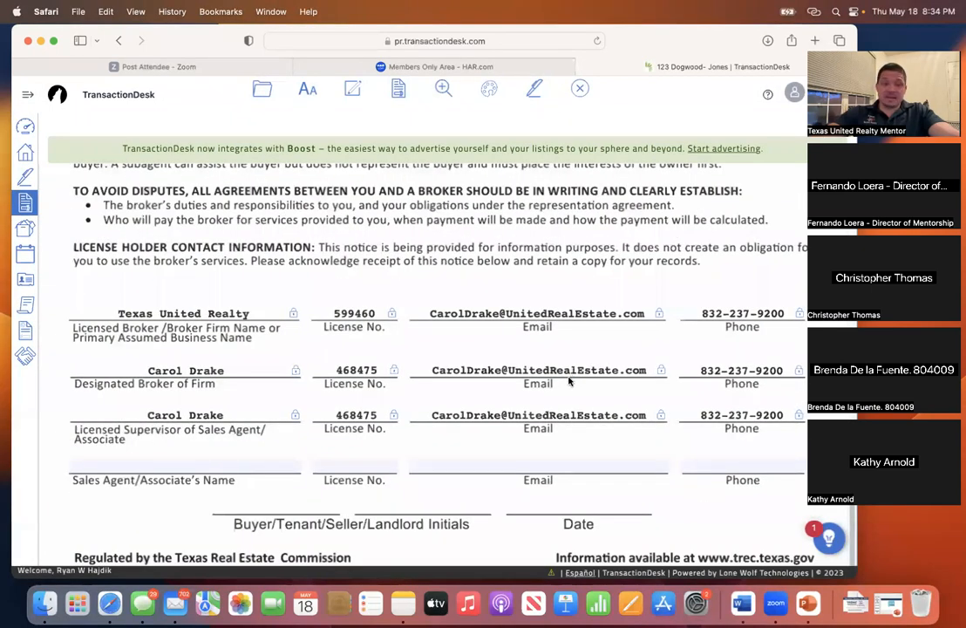
left_click(245, 463)
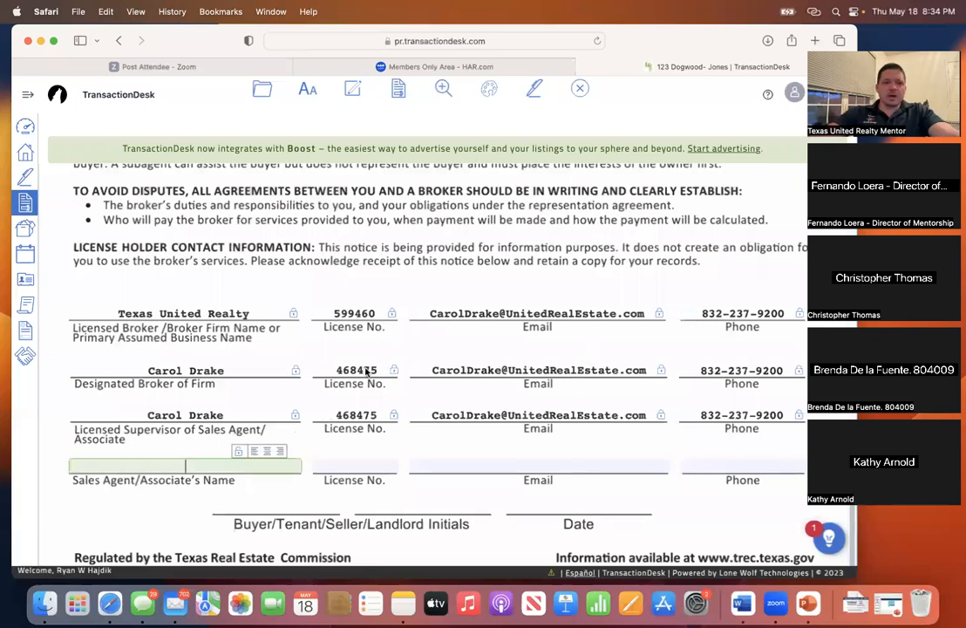
scroll(349, 366, "up", 1)
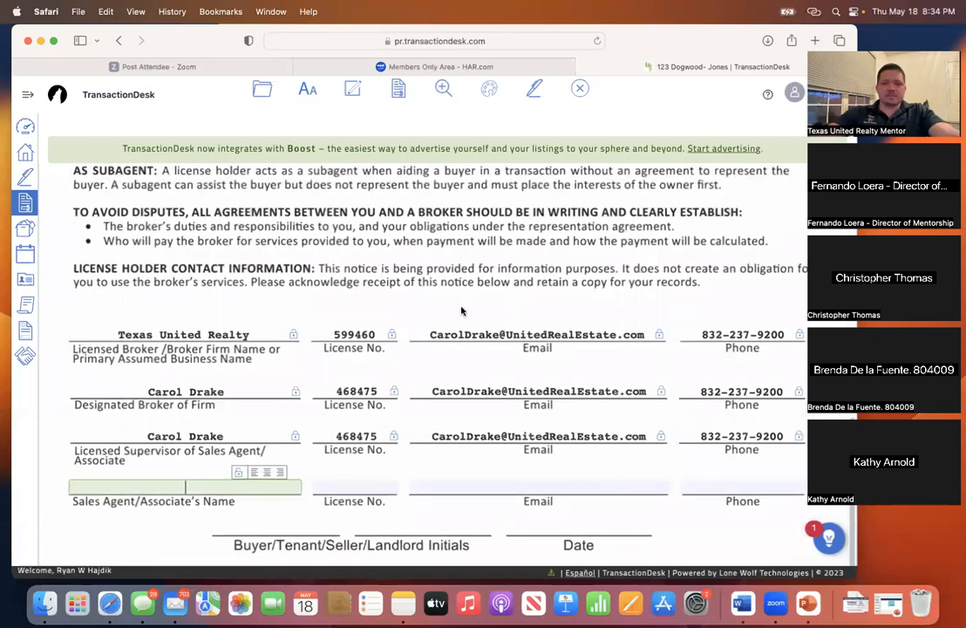
scroll(462, 310, "up", 10)
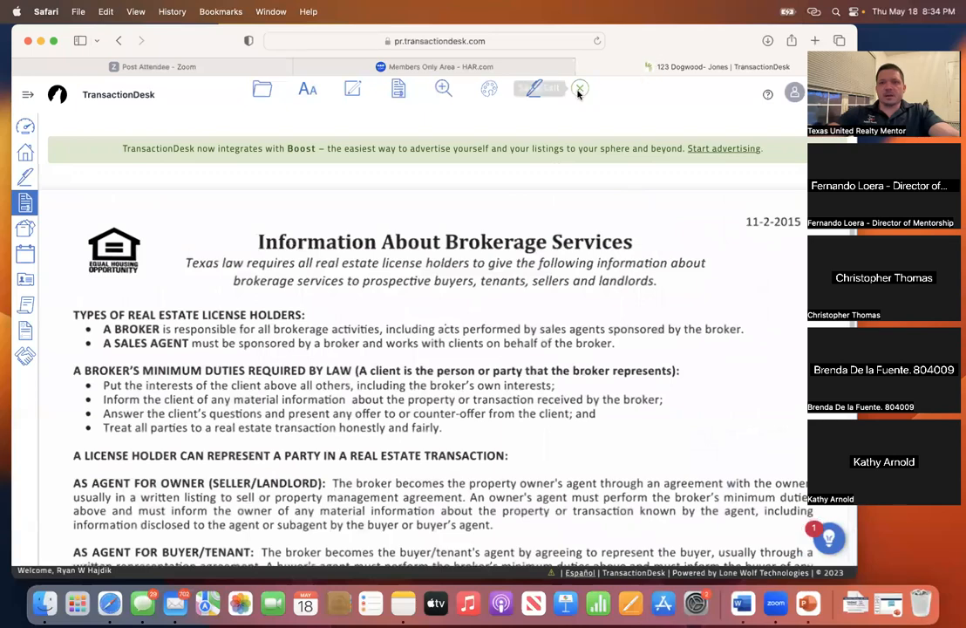
left_click(579, 90)
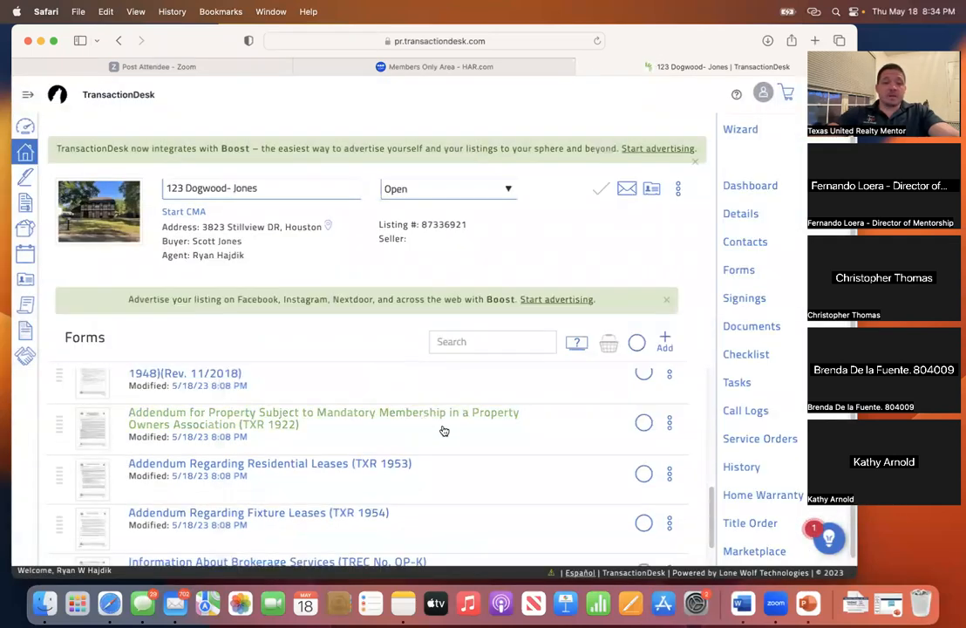
- Scroll the Forms list and reposition the browser window
scroll(423, 386, "up", 1)
scroll(421, 384, "down", 2)
left_click_drag(224, 43, 221, 6)
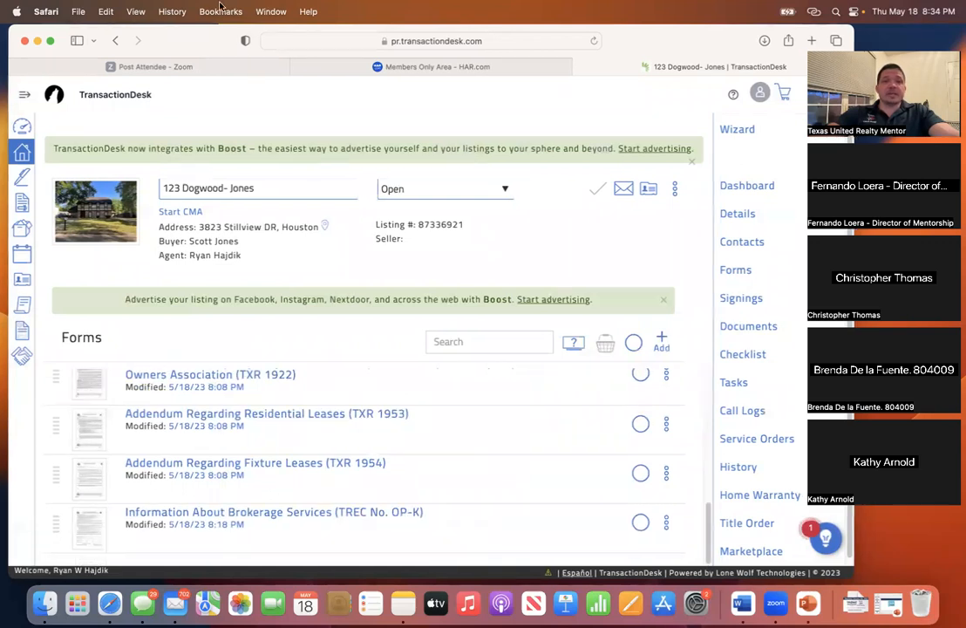
mouse_move(202, 44)
left_mouse_down()
mouse_move(226, 26)
mouse_move(209, 32)
left_mouse_up()
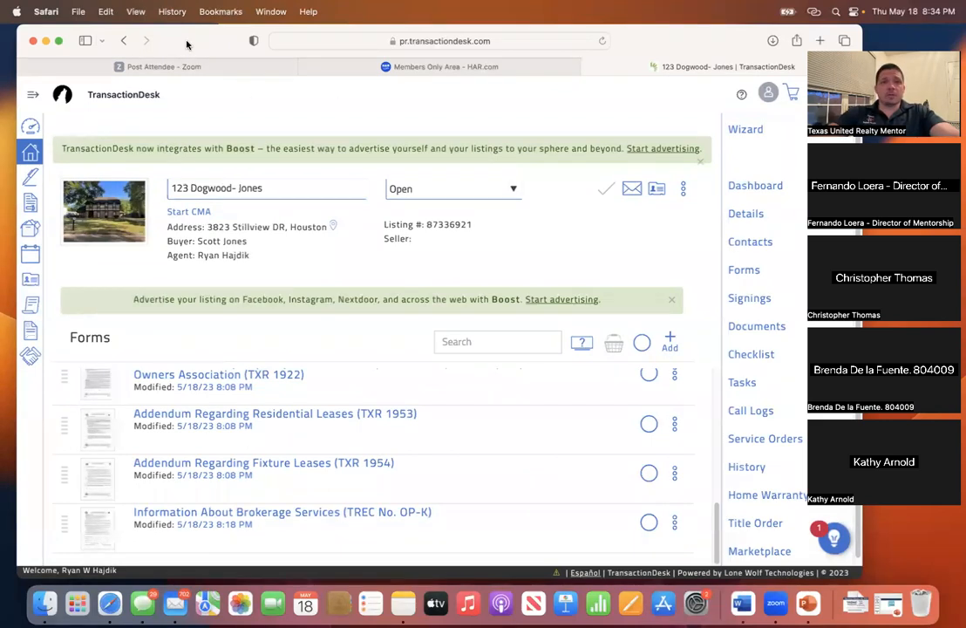
left_click_drag(179, 44, 168, 45)
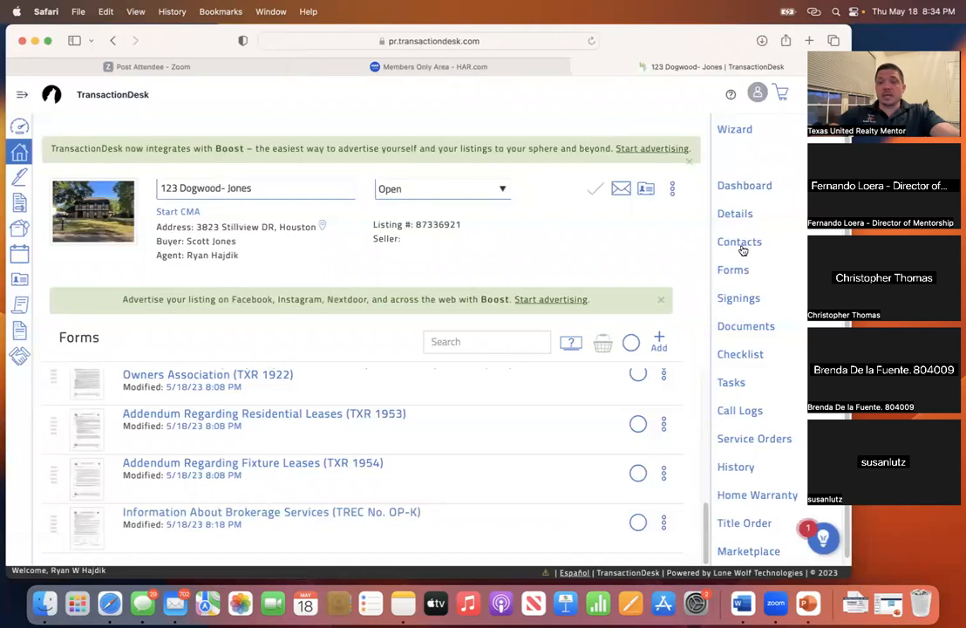
- In Documents, tick the lead-based paint addendum, Water District notice, Seller's Disclosure Notice and updated checklist
left_click(740, 329)
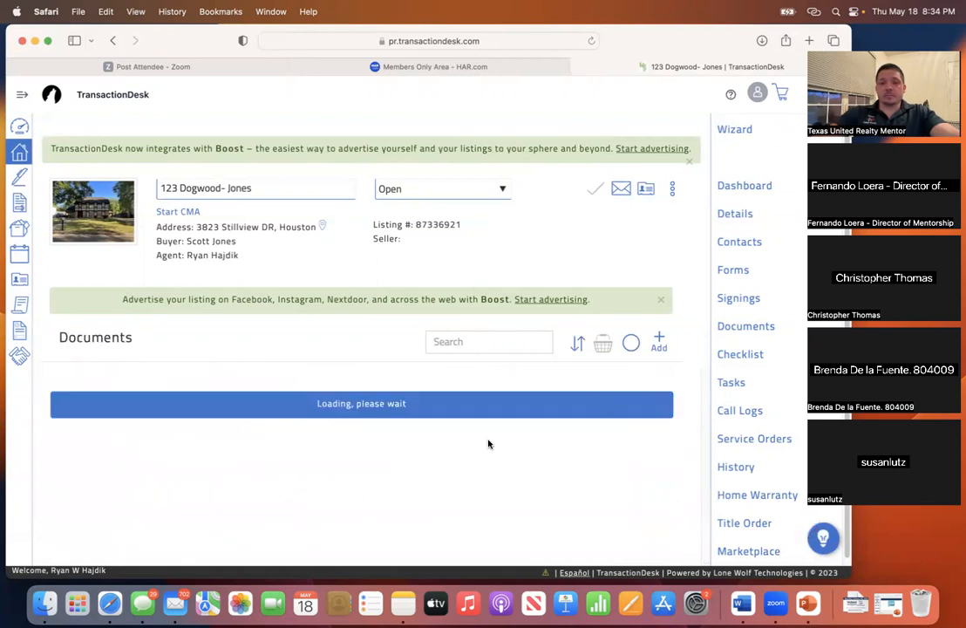
scroll(393, 425, "down", 2)
scroll(392, 425, "up", 2)
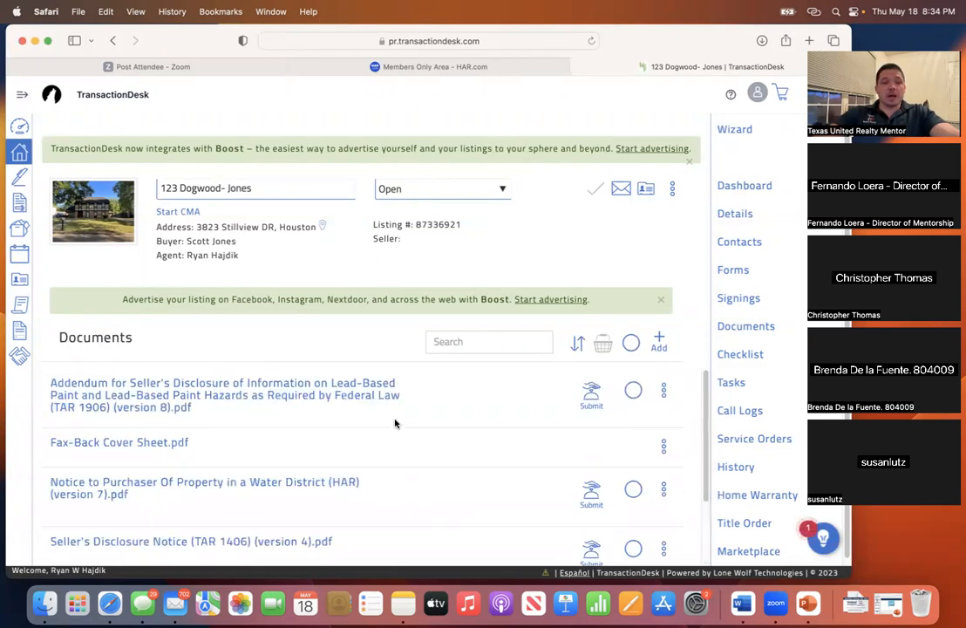
left_click(632, 390)
left_click(632, 490)
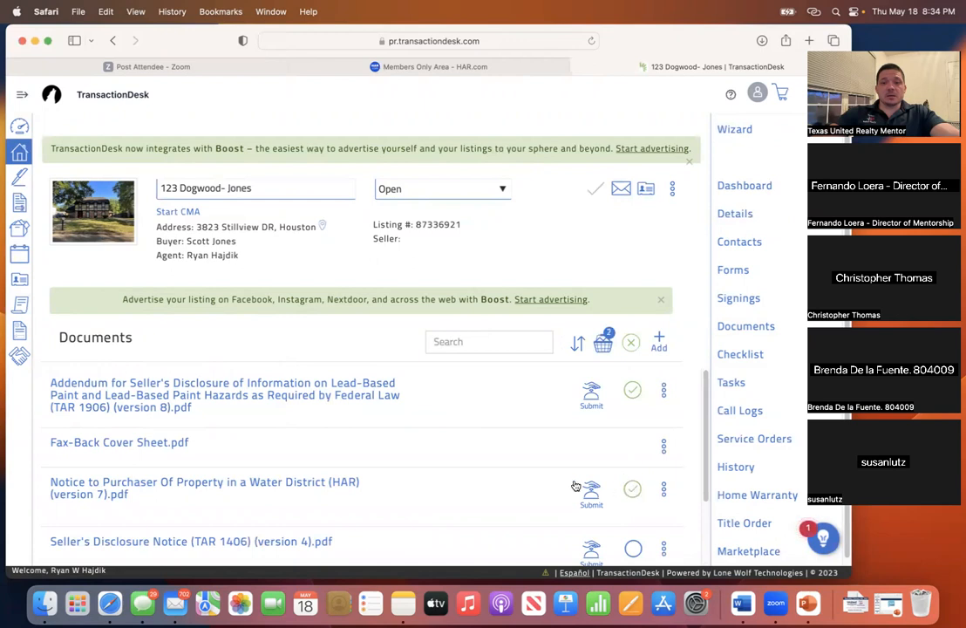
scroll(576, 486, "down", 3)
left_click(632, 455)
left_click(632, 514)
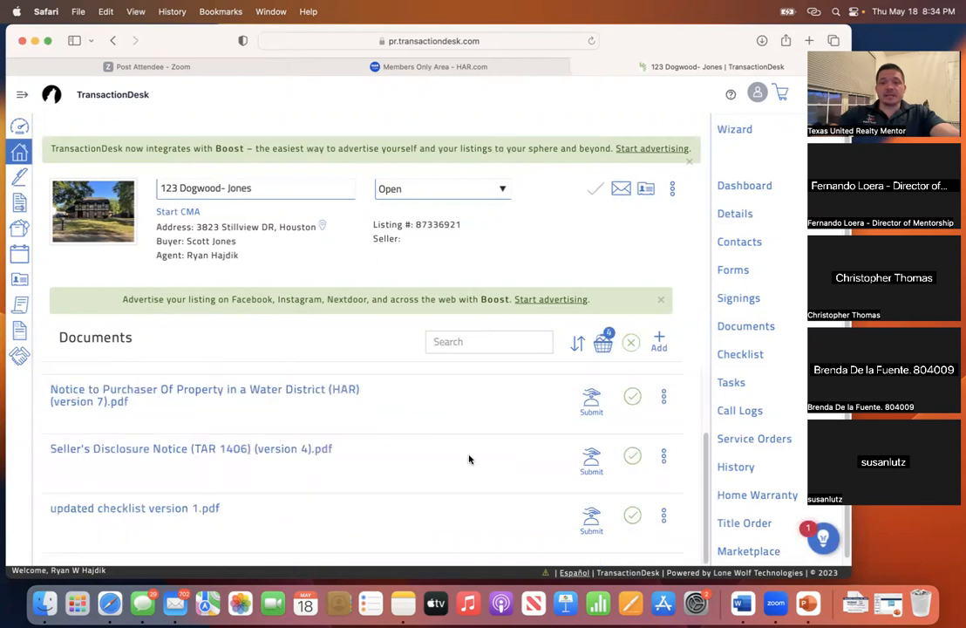
- Review the four documents in the basket and send them to a new Authentisign signing
scroll(502, 447, "up", 2)
scroll(514, 448, "down", 2)
left_click(603, 347)
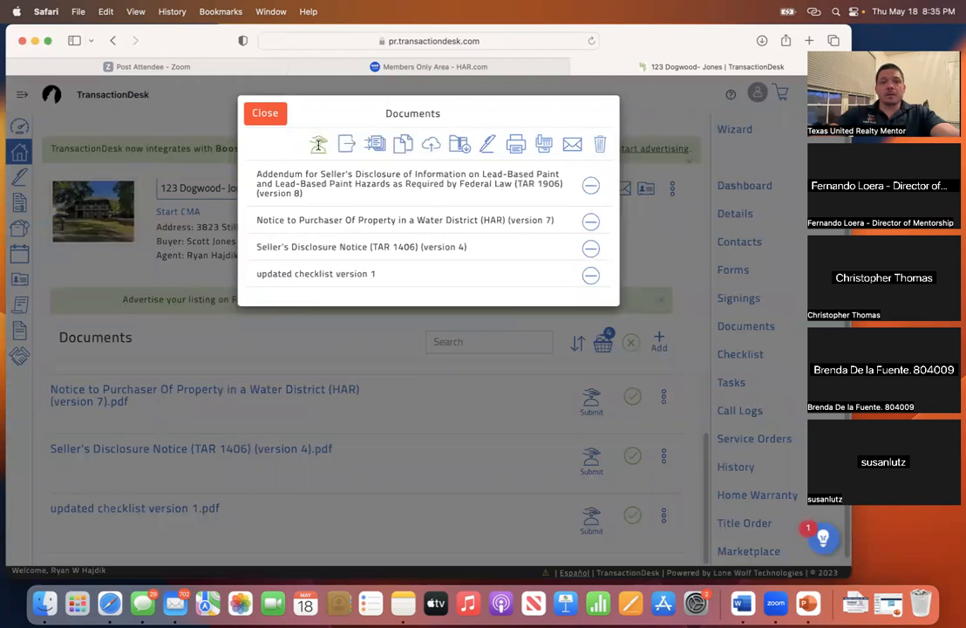
left_click(488, 146)
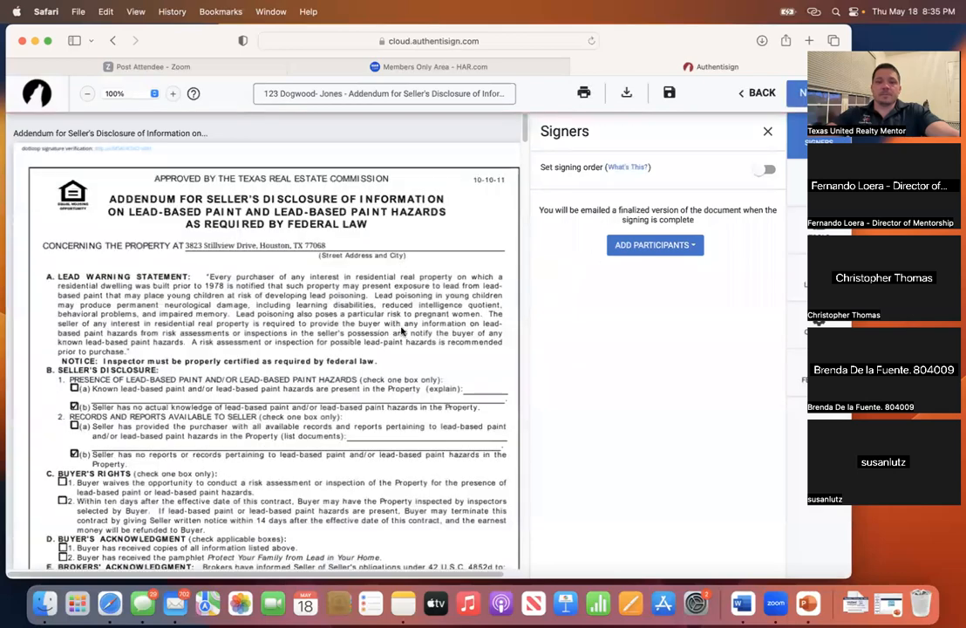
- Scroll through the combined document, including the Seller's Disclosure Notice pages signed by both sellers
scroll(328, 321, "down", 10)
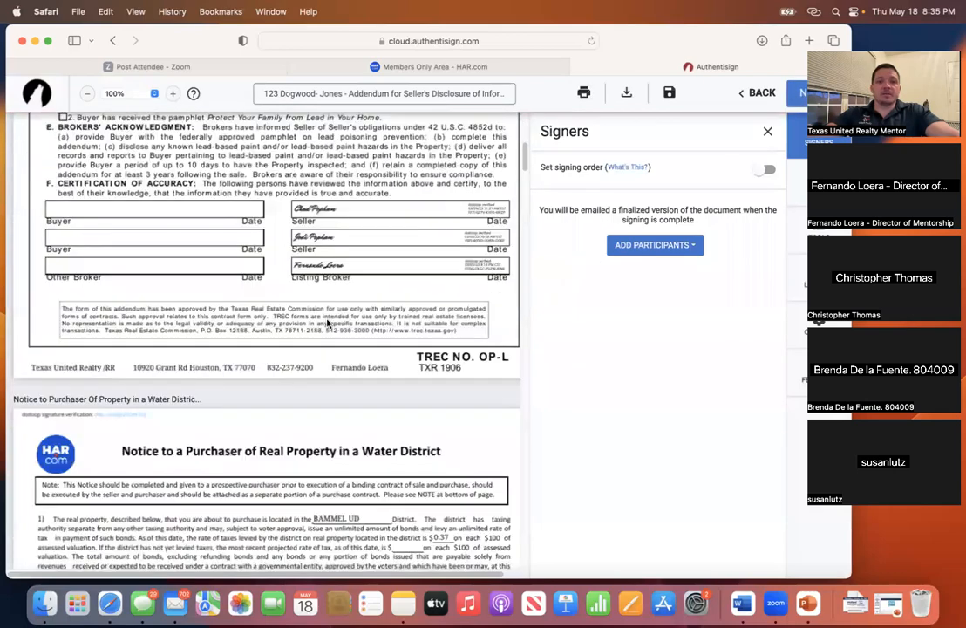
scroll(327, 322, "down", 10)
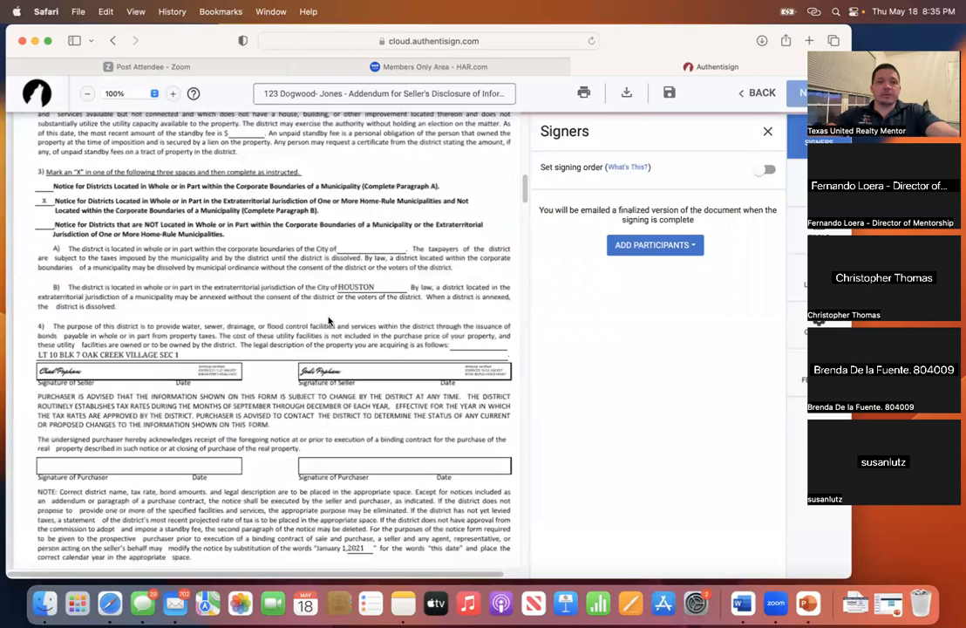
scroll(328, 321, "down", 10)
scroll(328, 320, "down", 10)
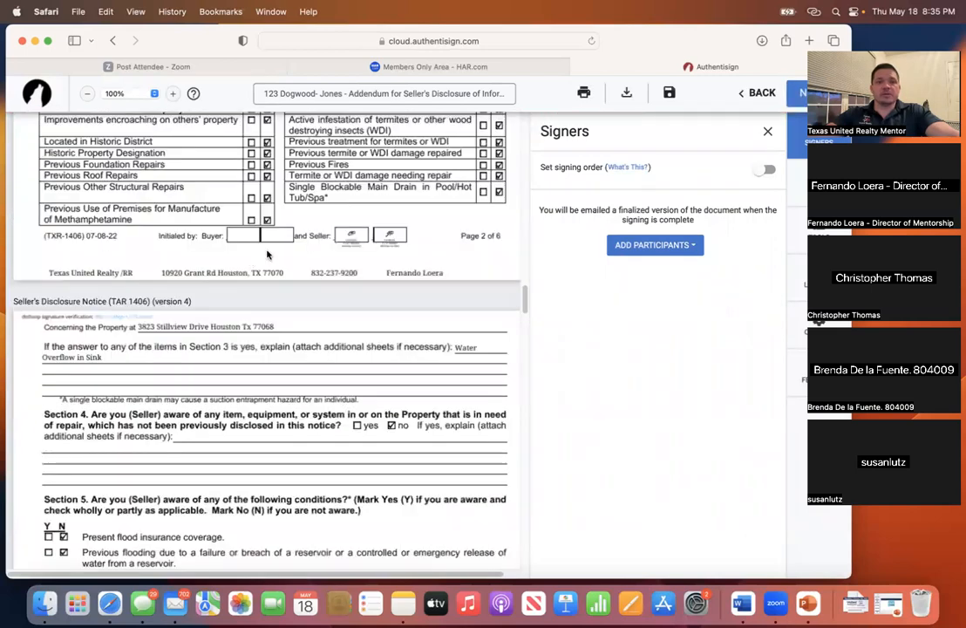
scroll(319, 298, "down", 15)
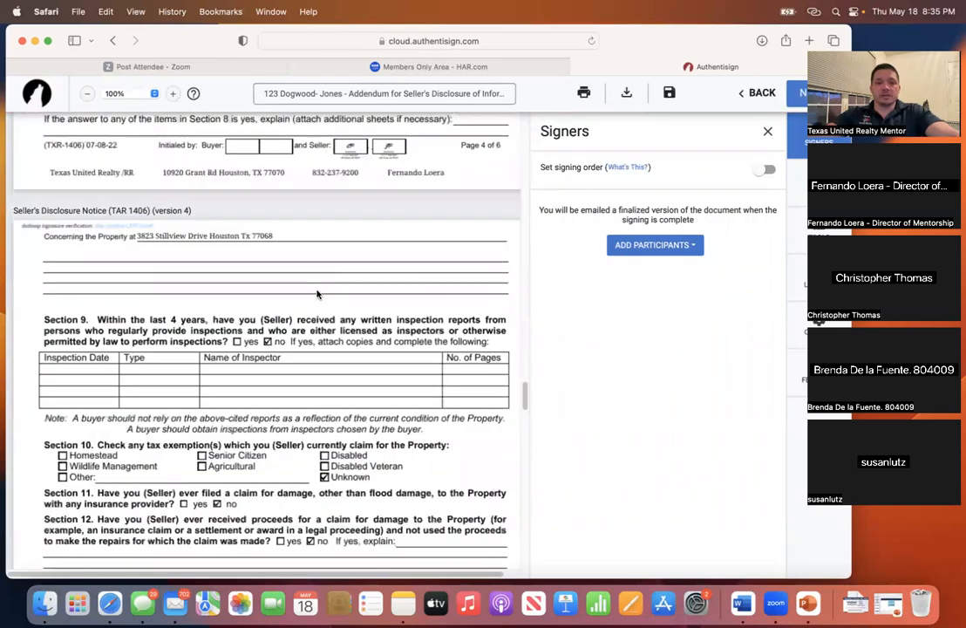
scroll(319, 286, "down", 10)
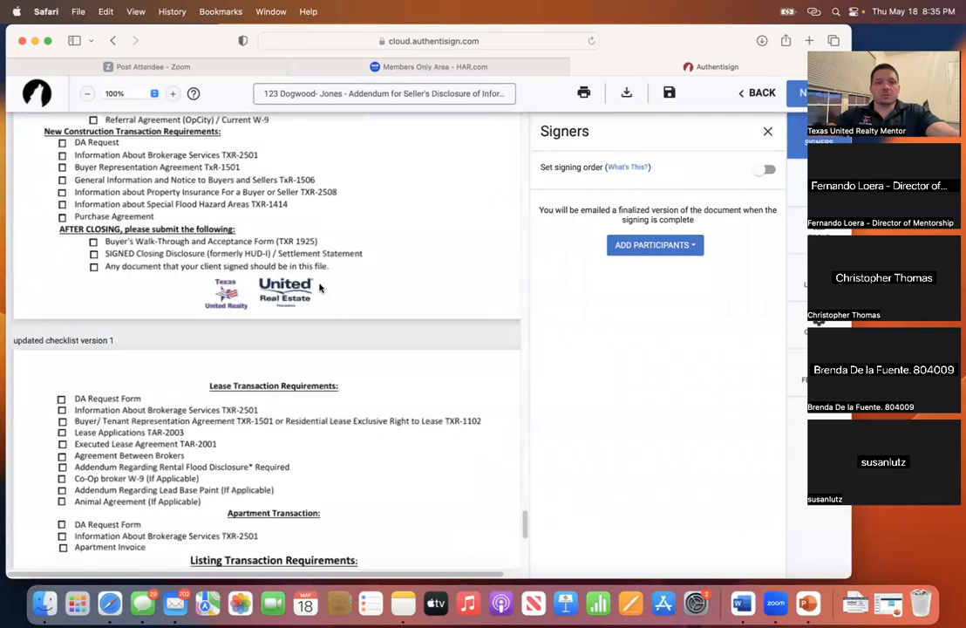
scroll(319, 288, "down", 10)
scroll(320, 288, "up", 8)
scroll(320, 288, "down", 2)
scroll(320, 286, "up", 1)
scroll(320, 285, "up", 6)
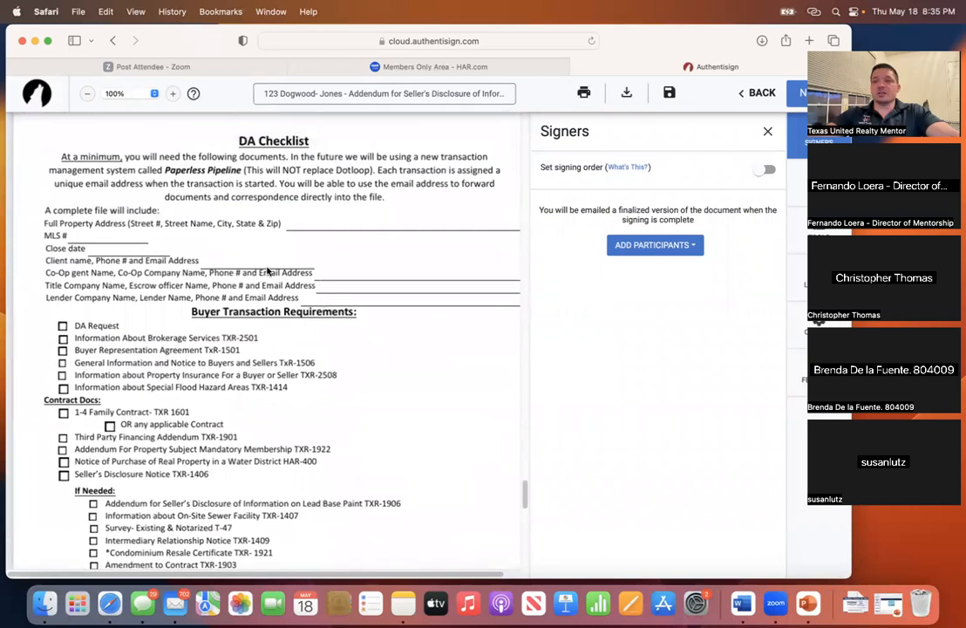
scroll(270, 273, "down", 3)
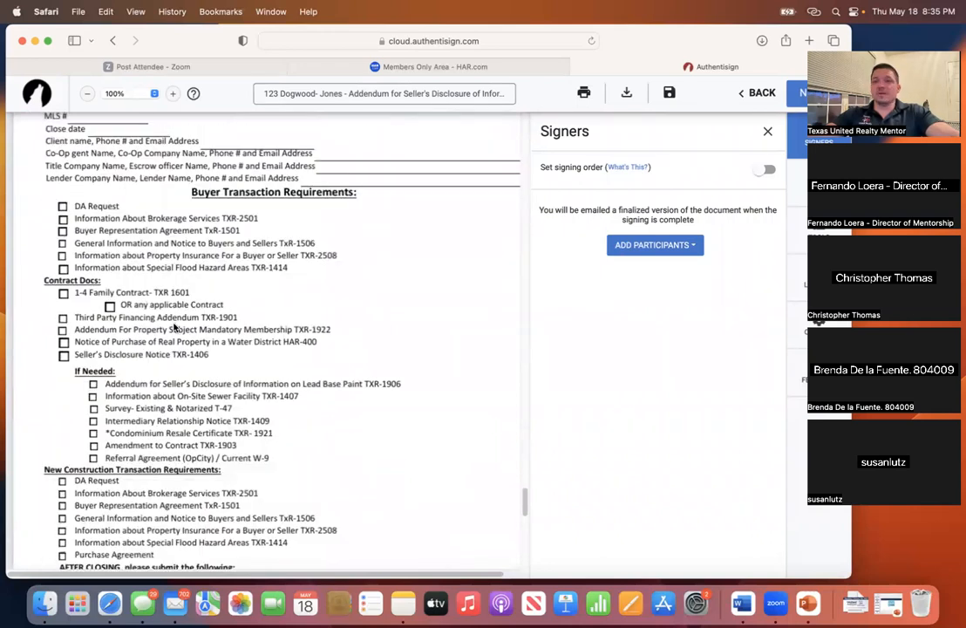
scroll(176, 324, "down", 15)
scroll(176, 324, "up", 15)
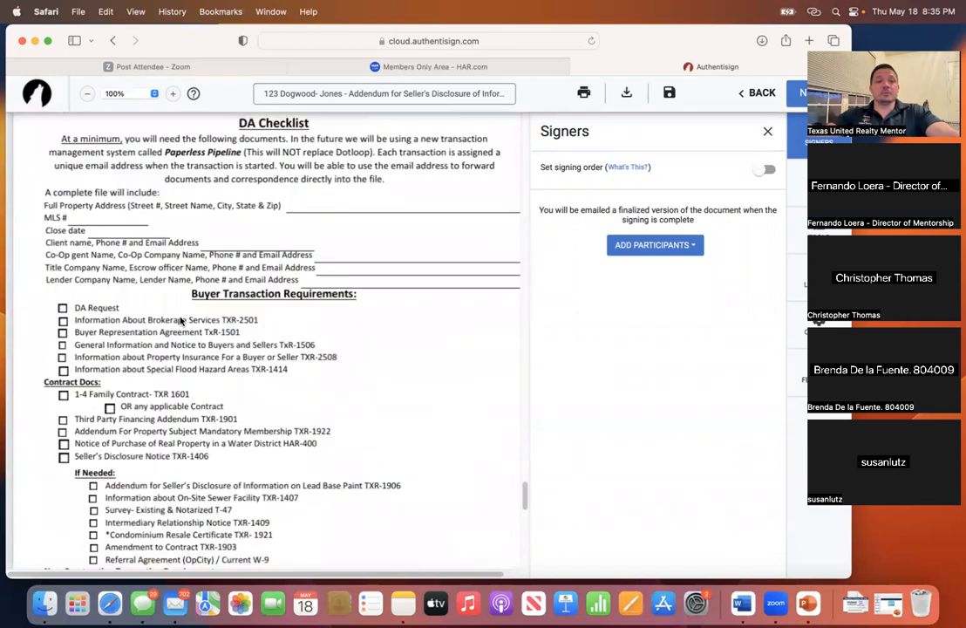
scroll(252, 294, "down", 5)
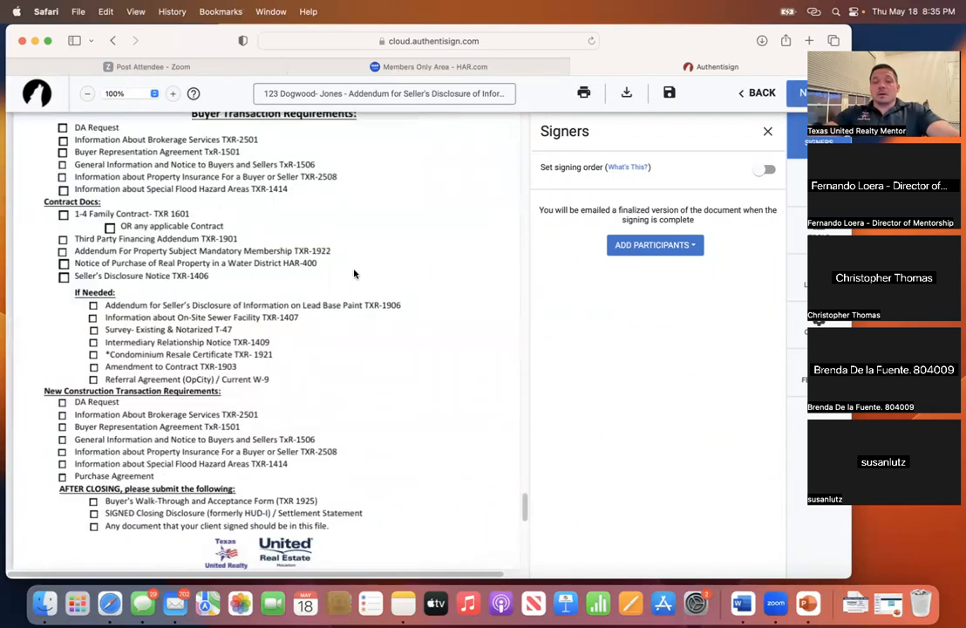
scroll(354, 273, "up", 5)
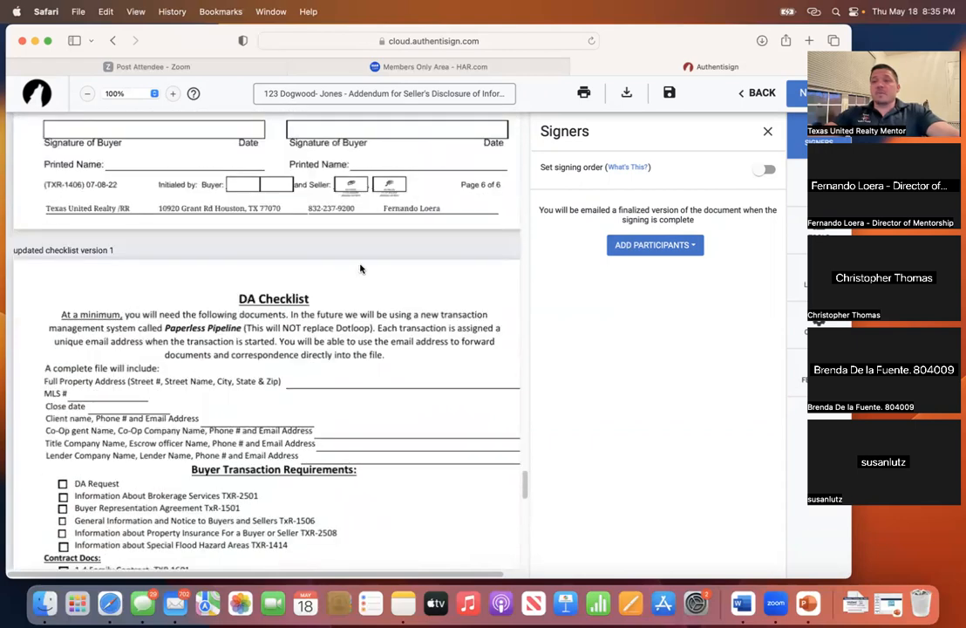
scroll(358, 271, "up", 10)
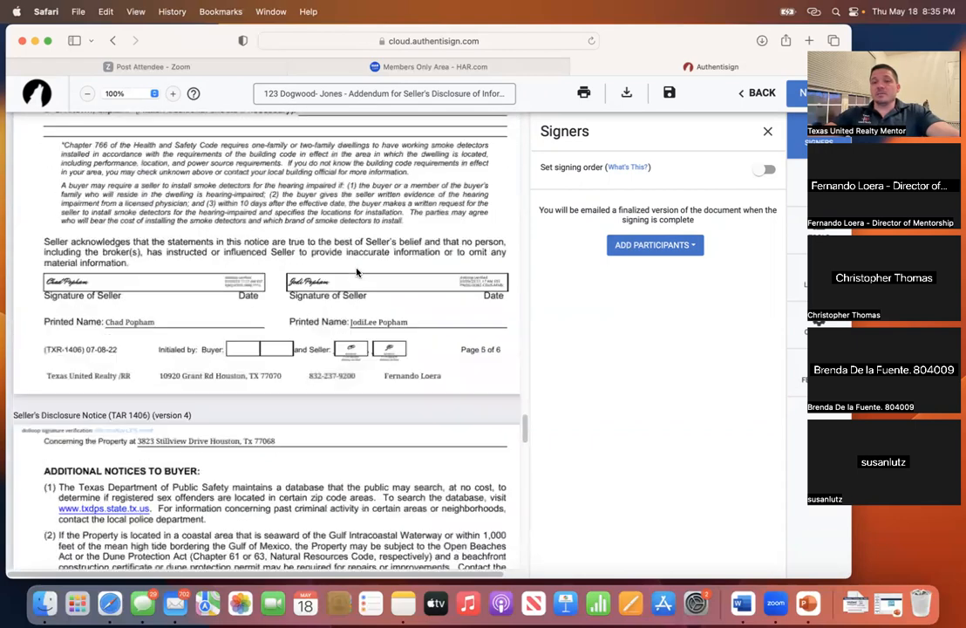
scroll(357, 273, "up", 3)
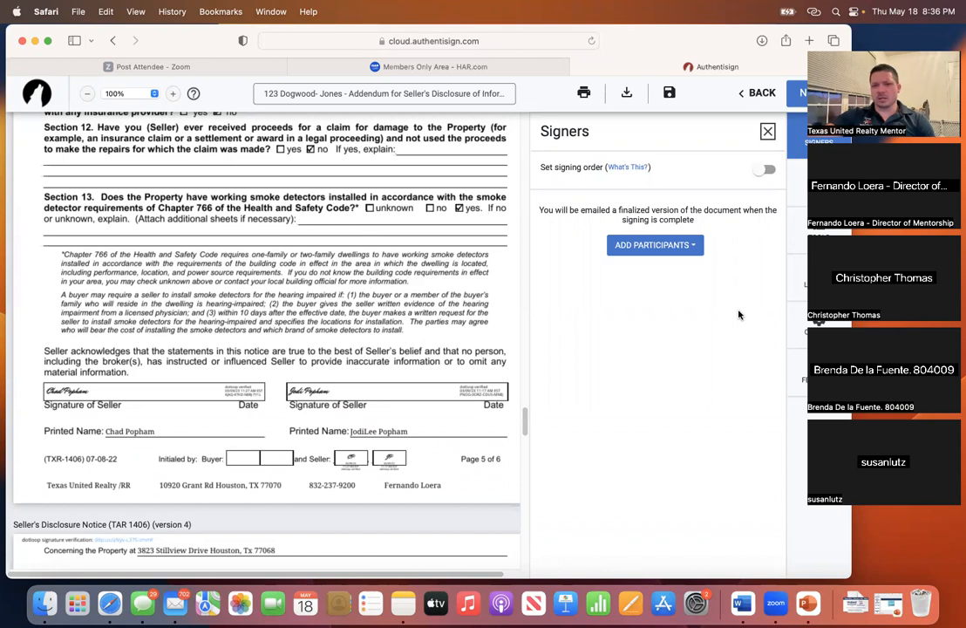
- Shift the browser window and close the Signers panel to widen the document view
left_click_drag(696, 41, 648, 55)
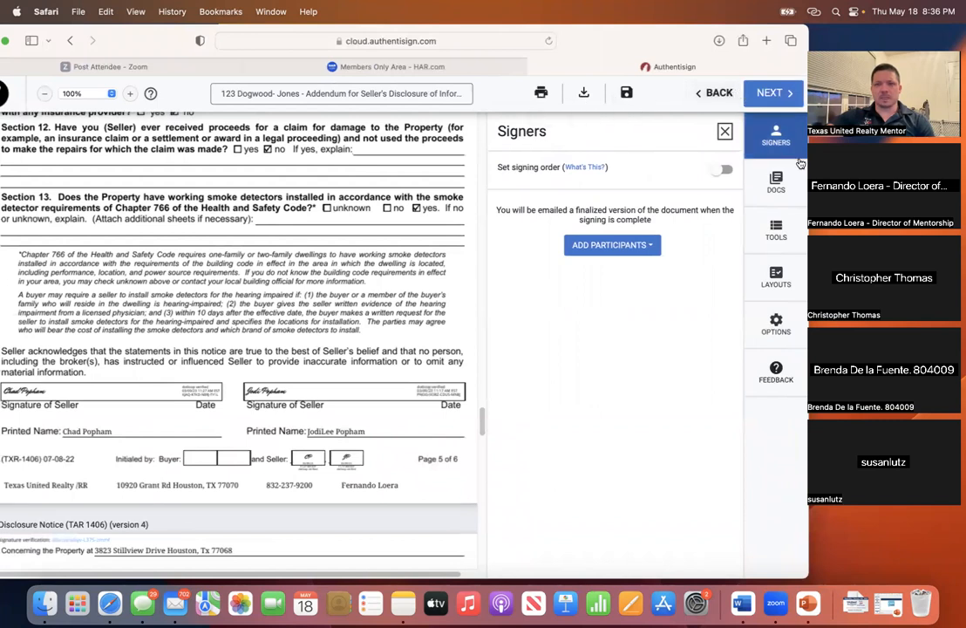
left_click(723, 134)
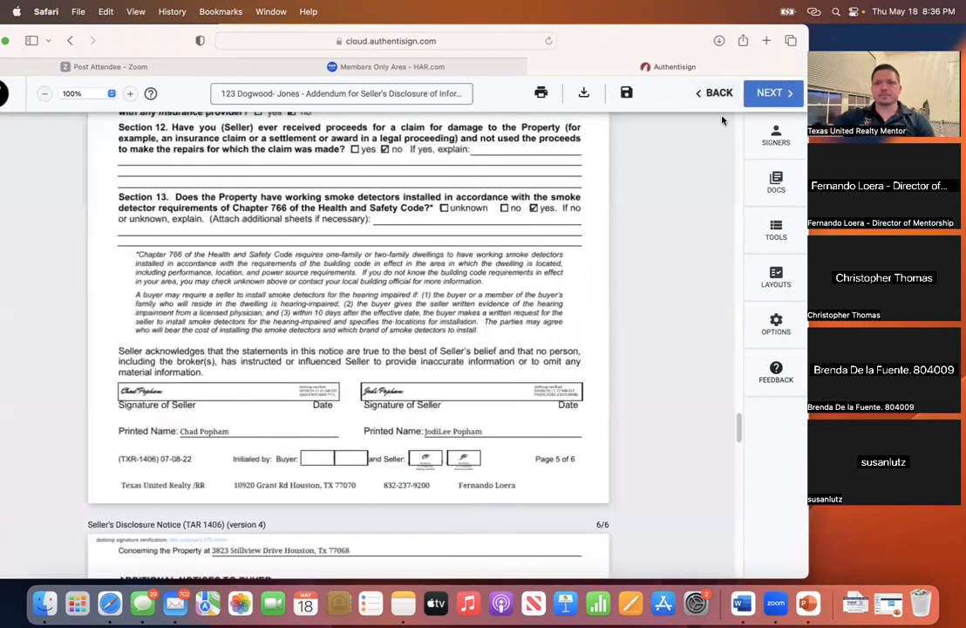
left_click_drag(131, 42, 157, 87)
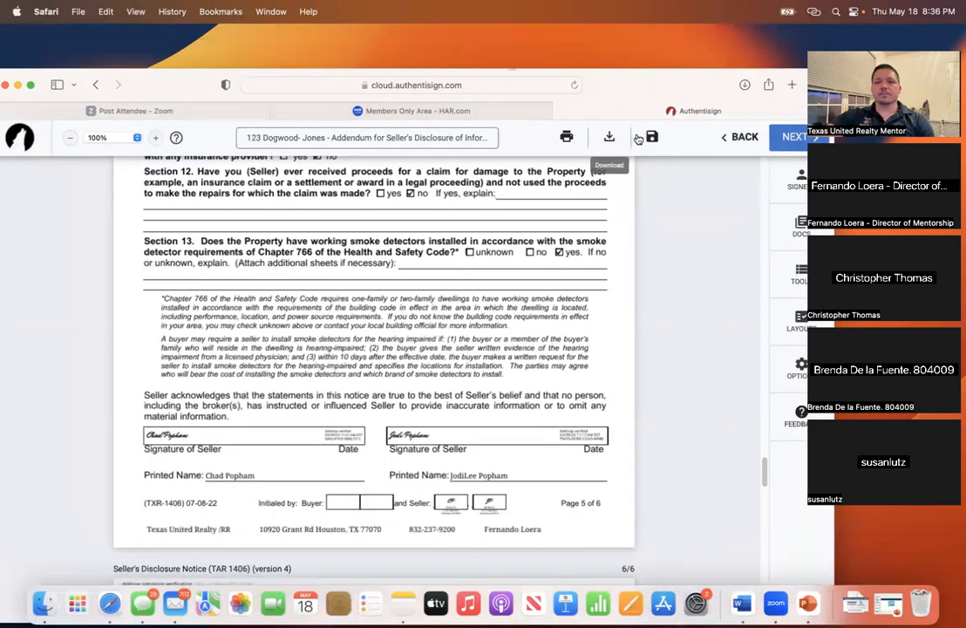
- Save the Addendum signing as a draft, then view the Information signing's options menu
left_click(740, 137)
left_click(738, 172)
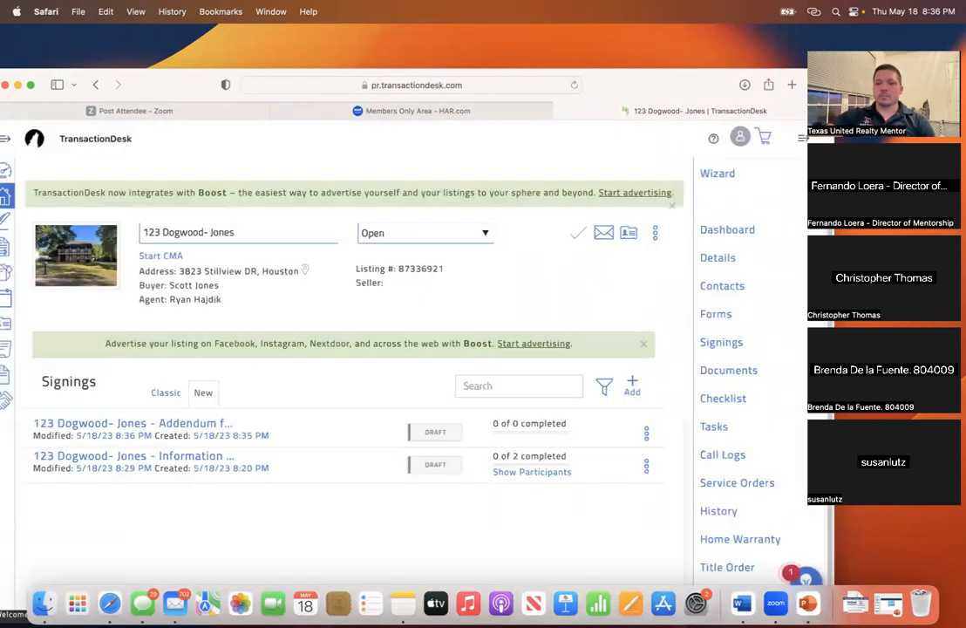
left_click(646, 466)
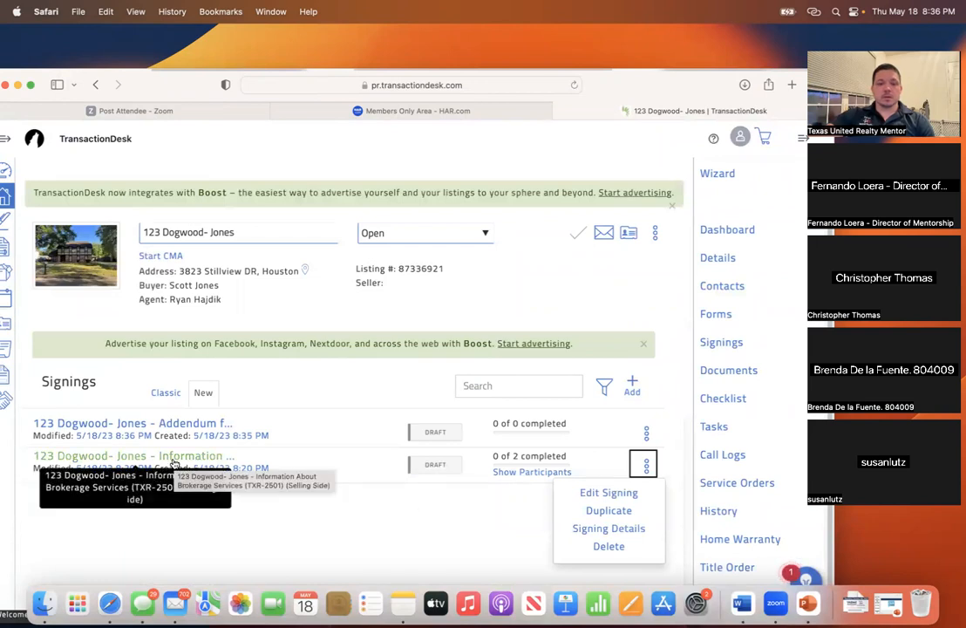
left_click_drag(181, 85, 210, 52)
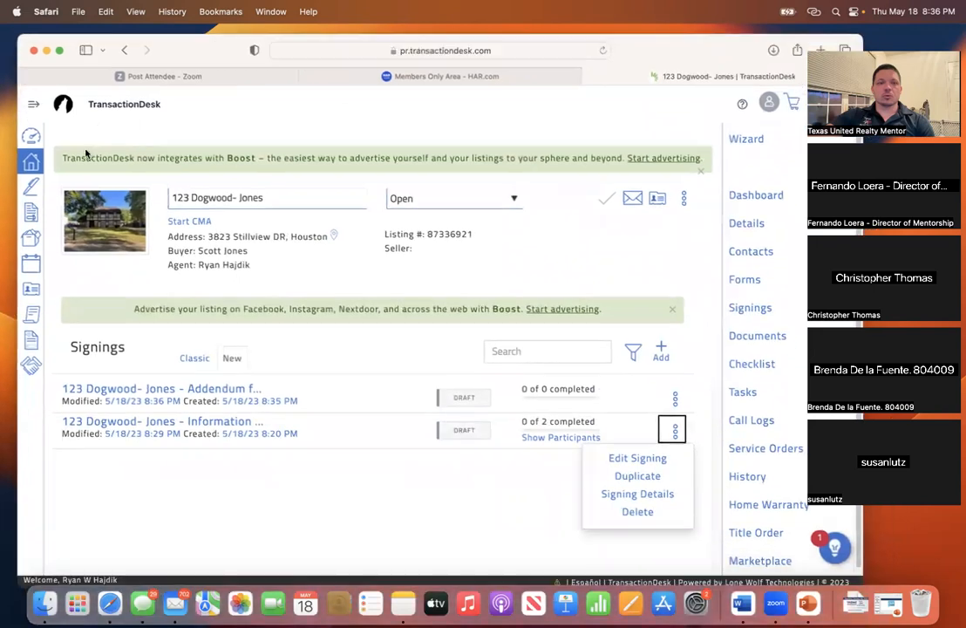
left_click(36, 164)
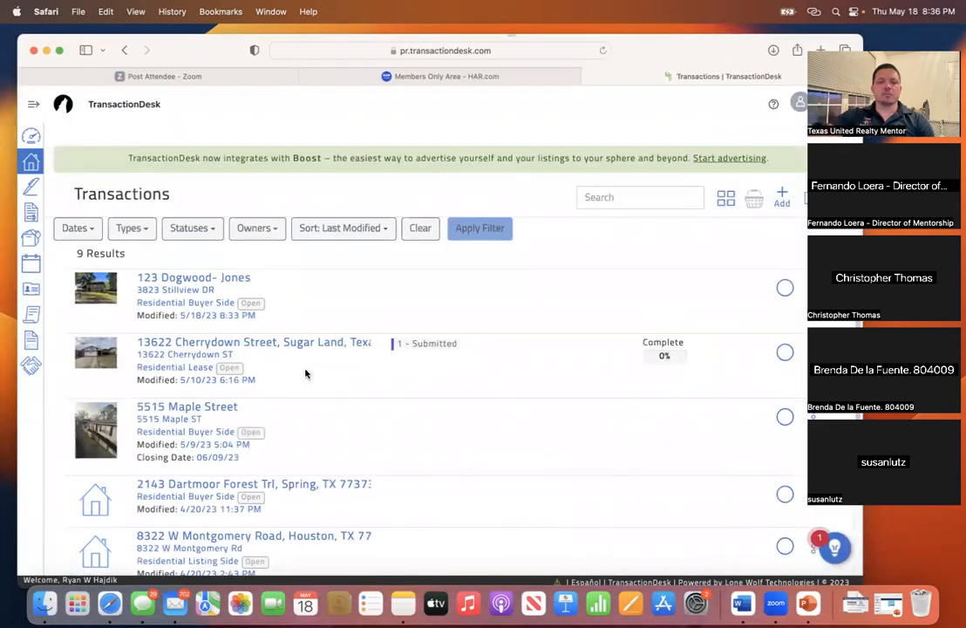
left_click(196, 281)
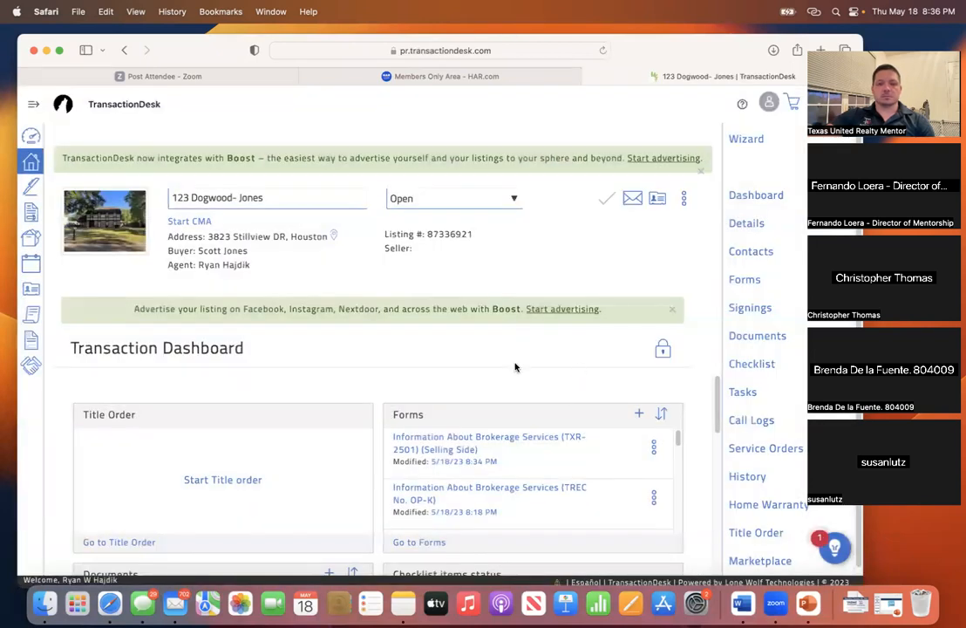
left_click_drag(610, 49, 534, 40)
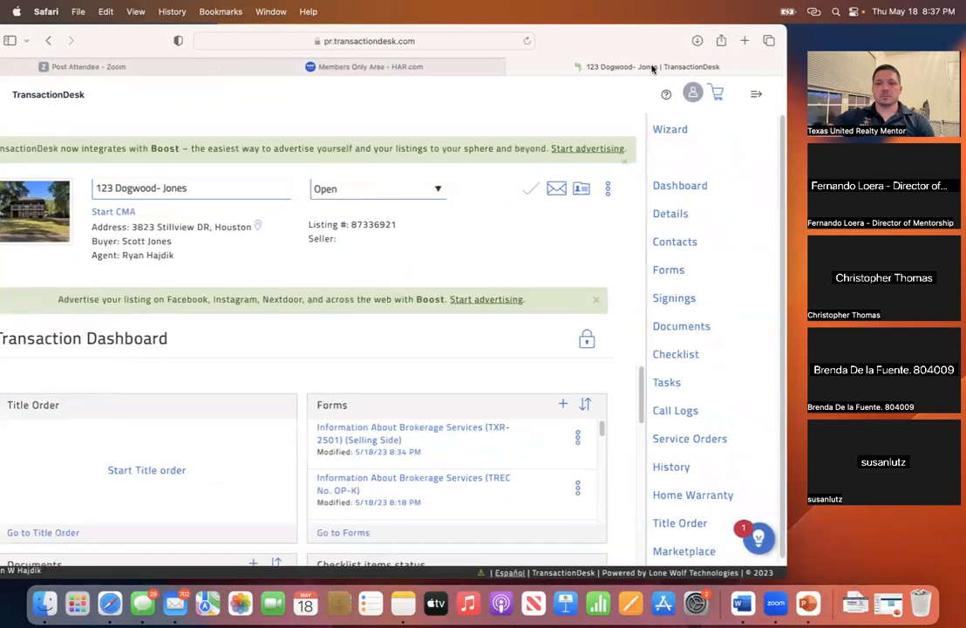
left_click(670, 271)
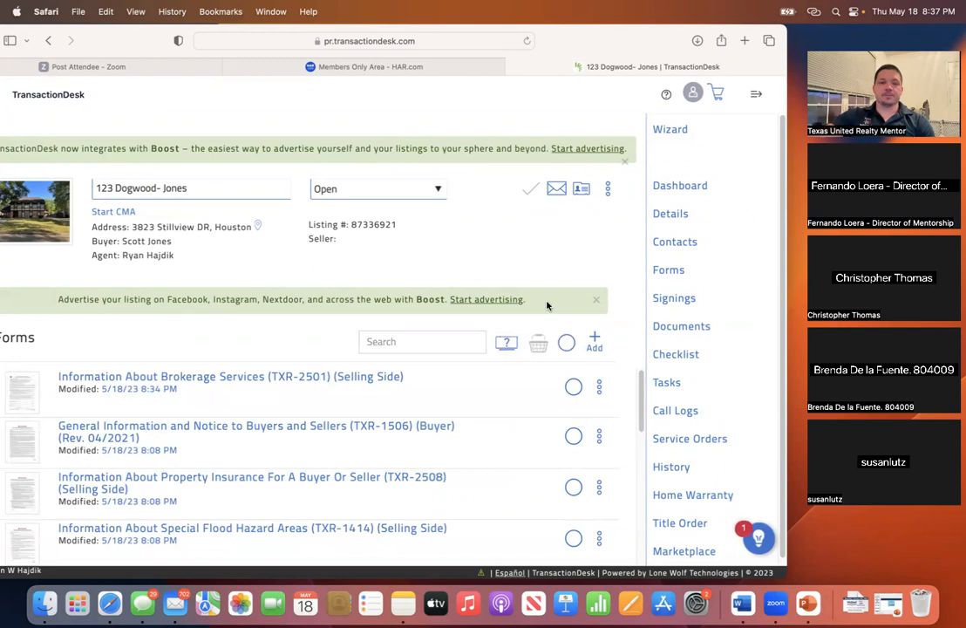
left_click_drag(125, 44, 184, 30)
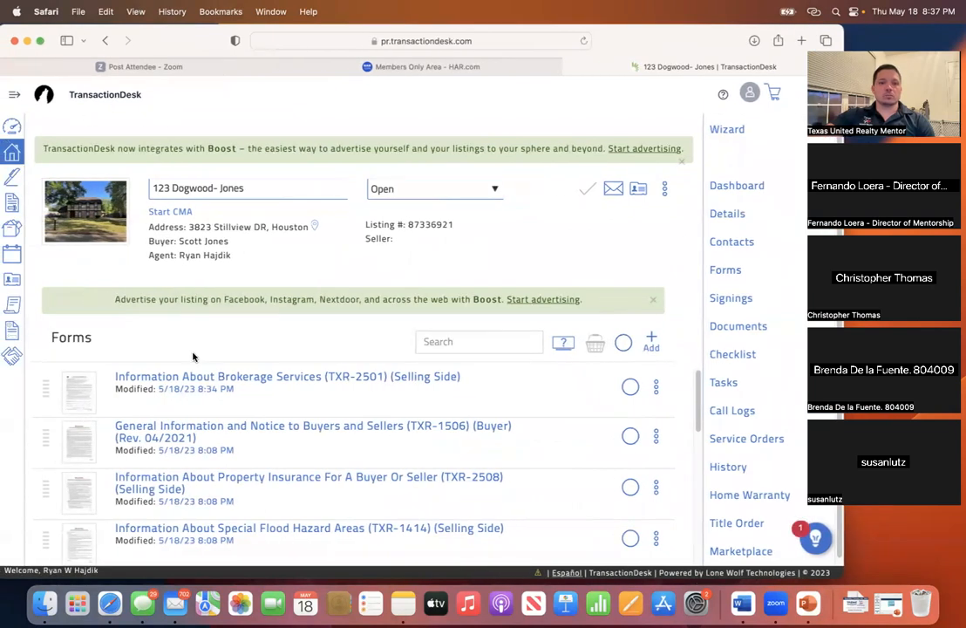
- Tick the Brokerage Services, General Information, Property Insurance, Flood Hazard and Buyer/Tenant Representation forms
left_click(630, 386)
left_click(630, 436)
scroll(570, 446, "down", 2)
left_click(630, 429)
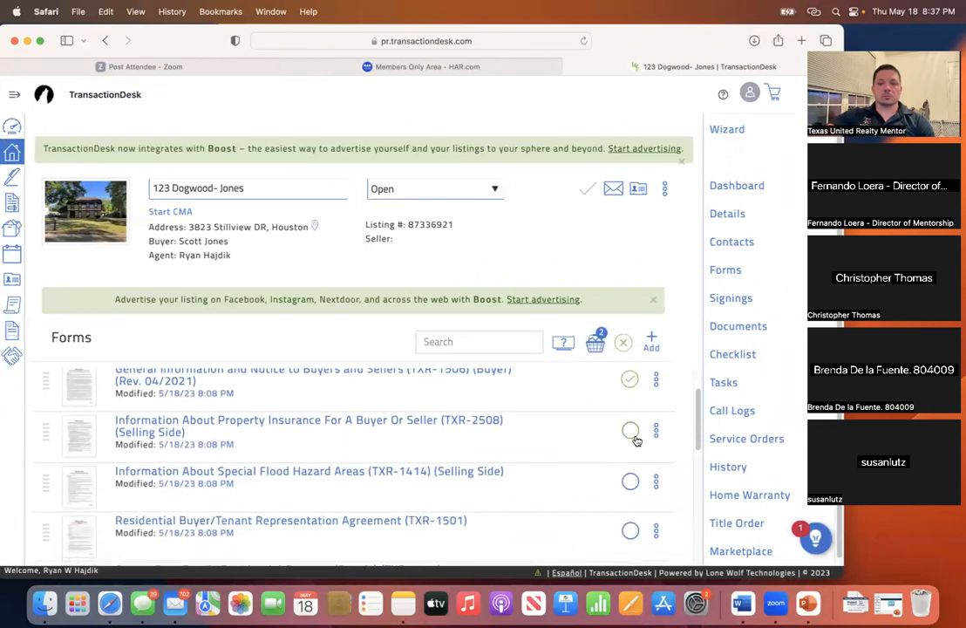
left_click(631, 482)
left_click(629, 528)
scroll(533, 484, "down", 3)
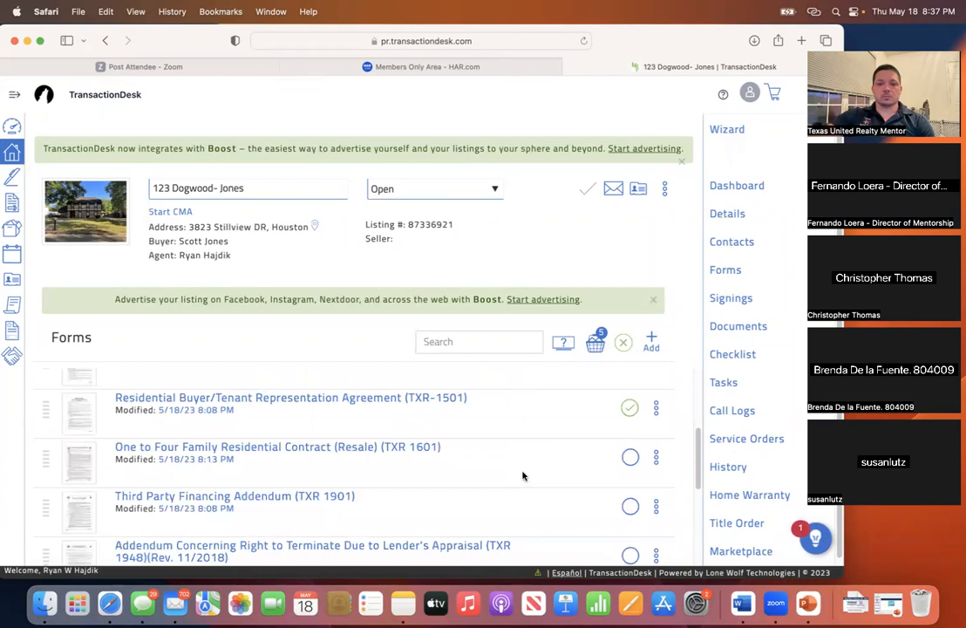
scroll(330, 427, "up", 3)
left_click(12, 156)
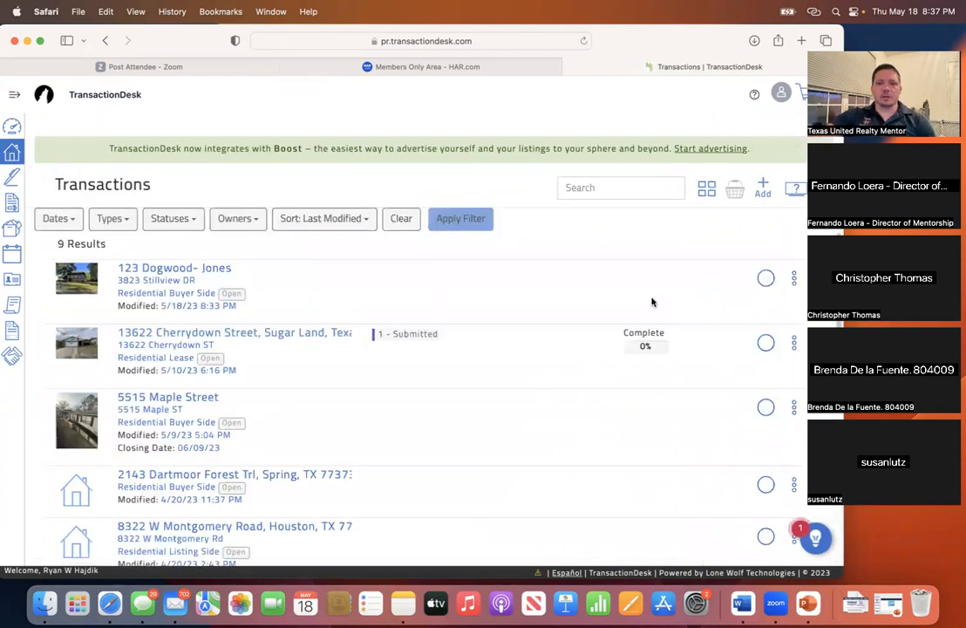
left_click(178, 270)
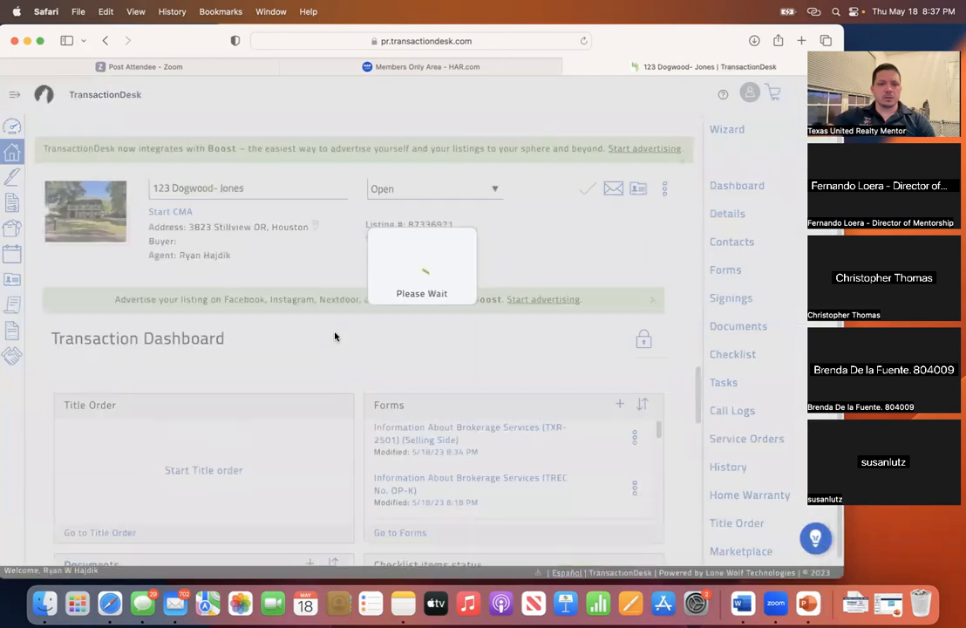
scroll(339, 379, "up", 2)
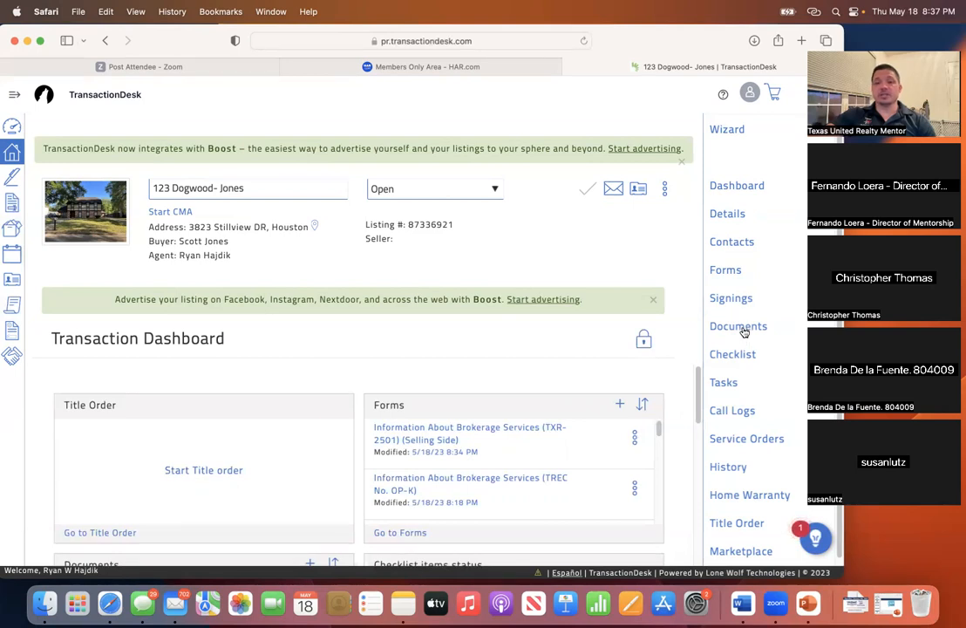
- Move between the transaction's Documents list and Signings page
left_click(738, 328)
scroll(314, 427, "down", 3)
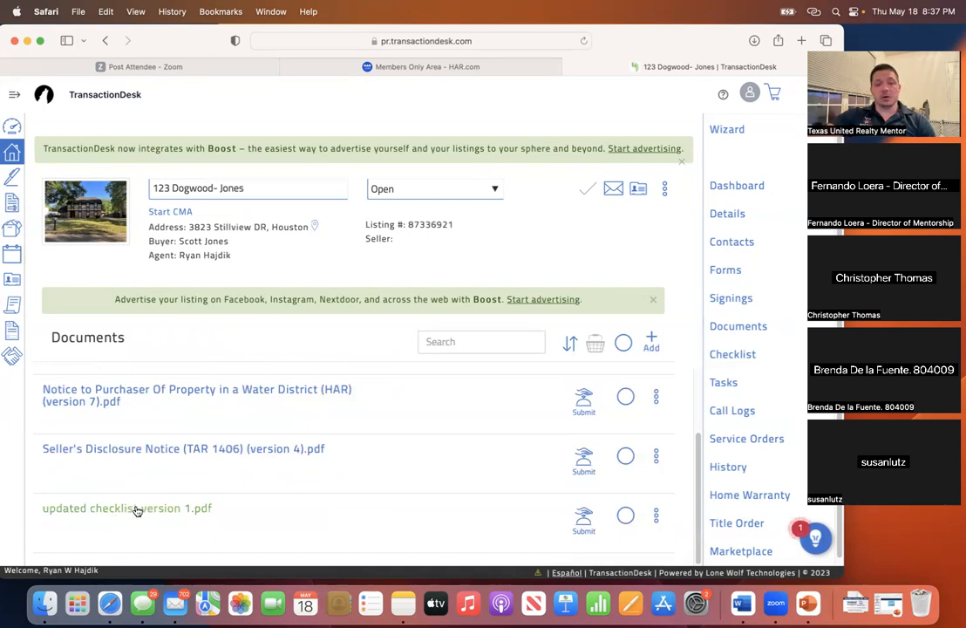
scroll(313, 399, "up", 2)
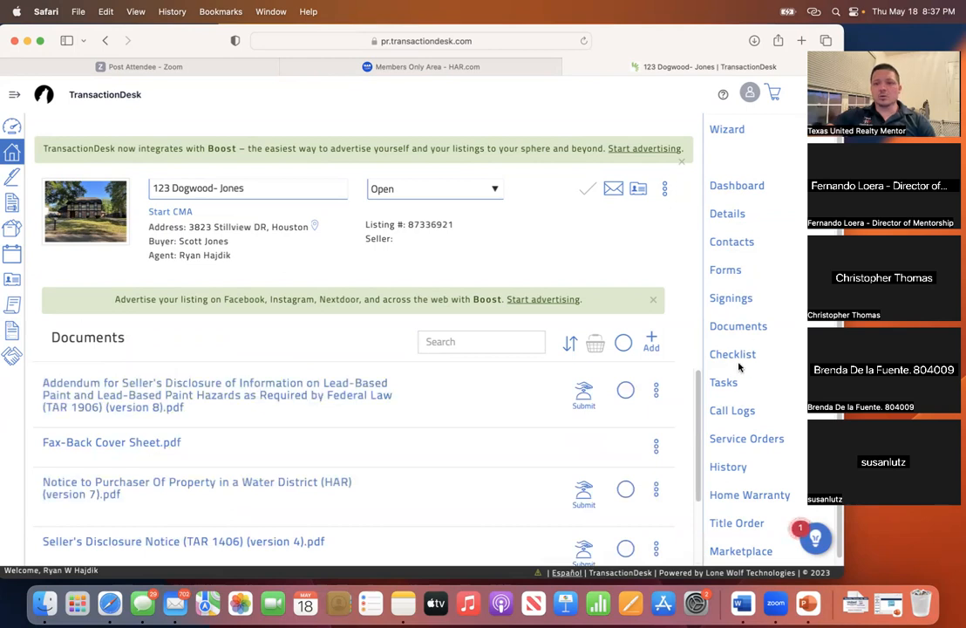
left_click(733, 301)
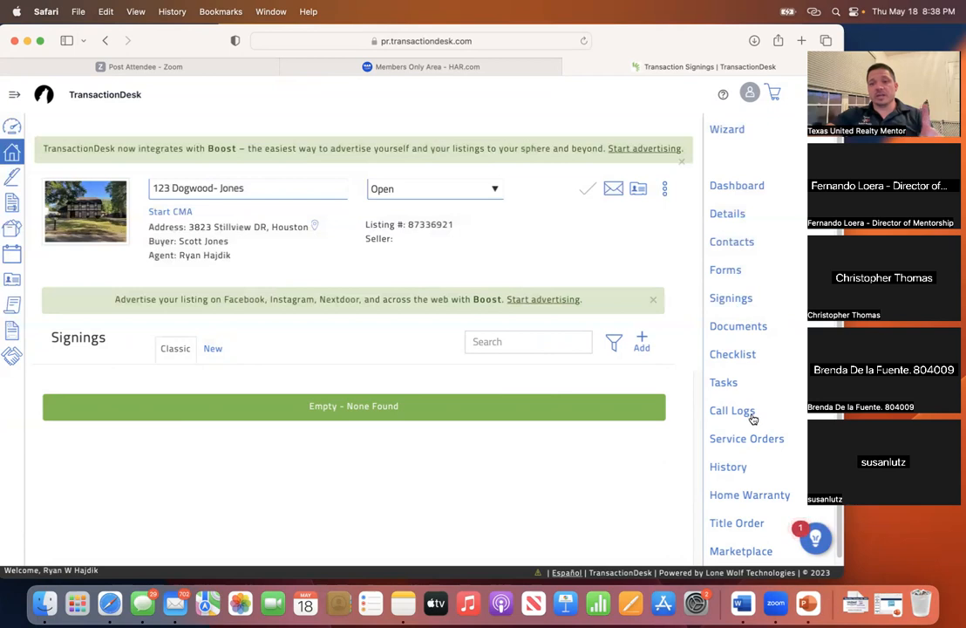
left_click(737, 328)
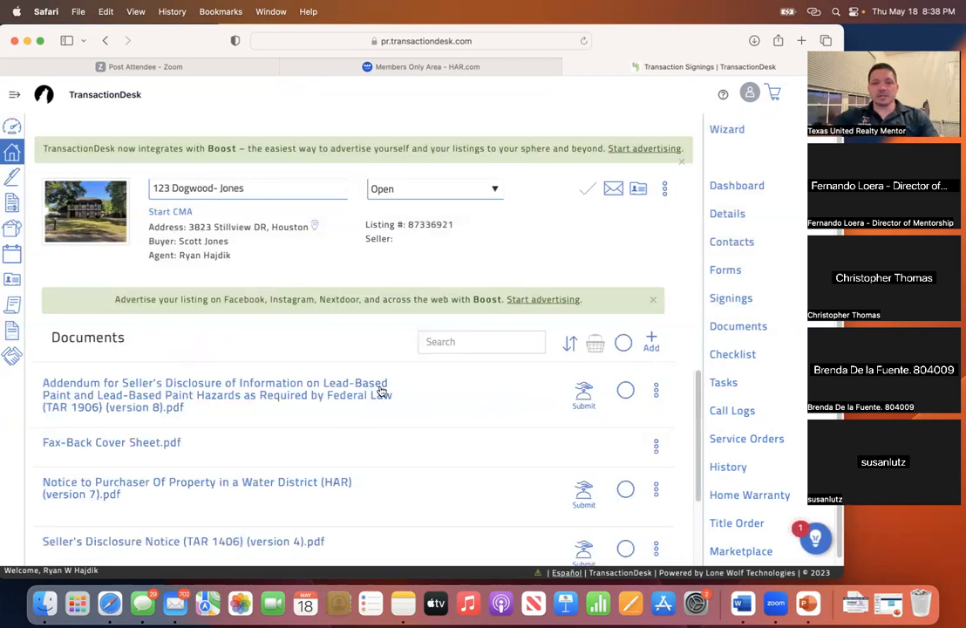
scroll(154, 460, "down", 4)
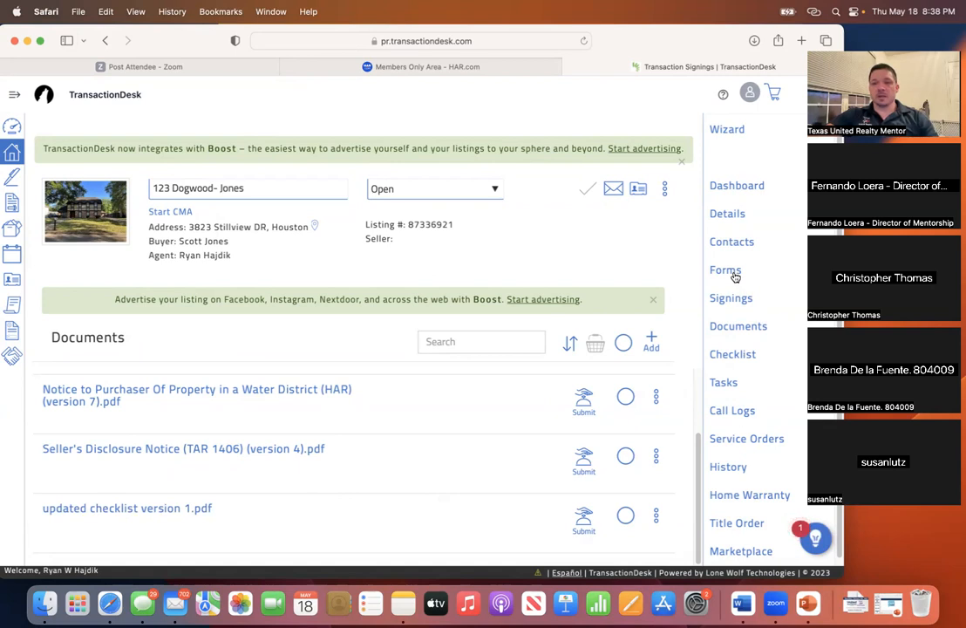
- Open Signings, list the new drafts, and open the Addendum signing's actions menu
left_click(732, 299)
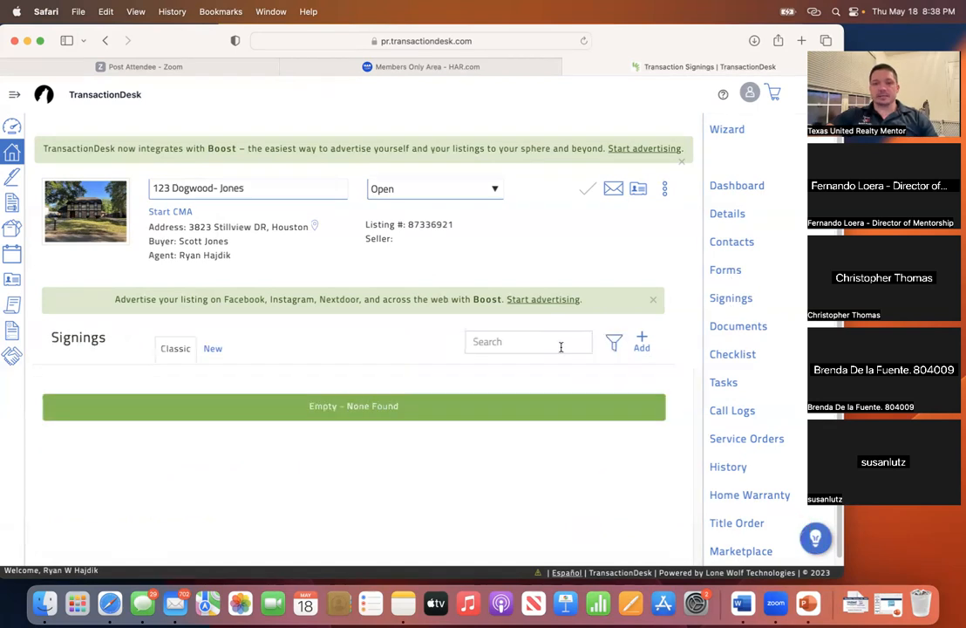
left_click(213, 349)
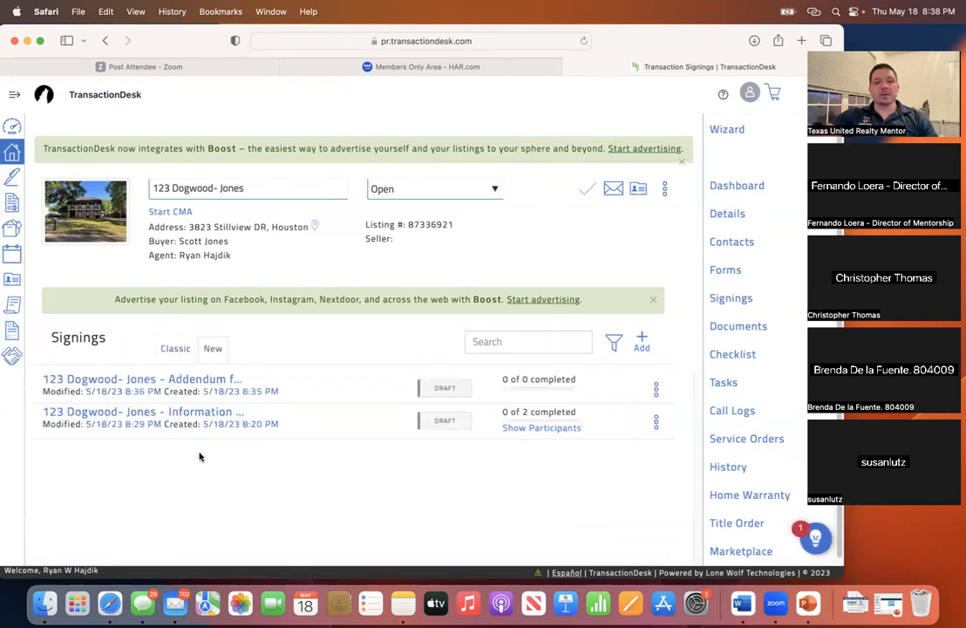
left_click(657, 390)
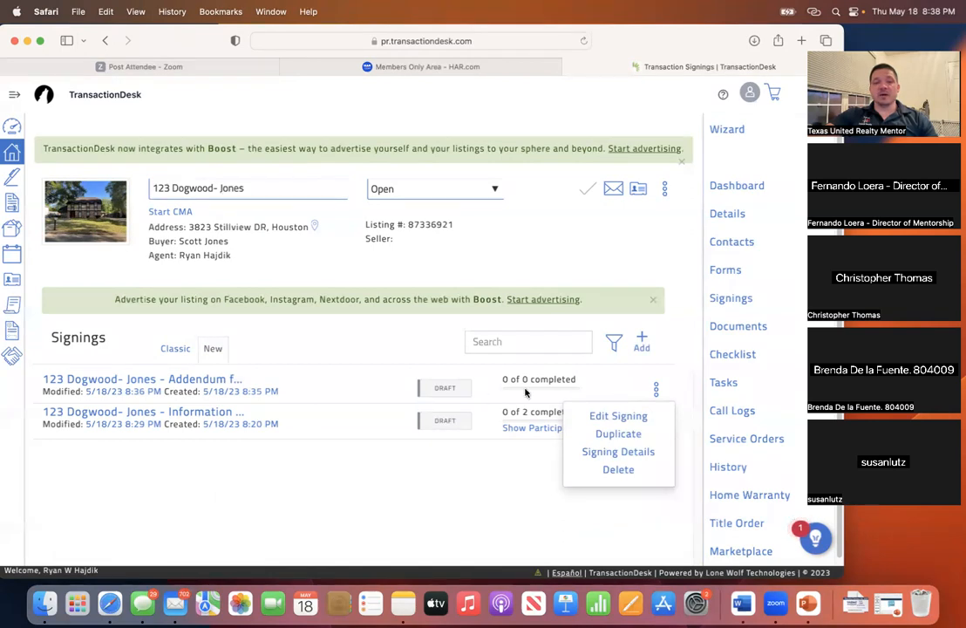
- Open the Addendum signing, download its 10-page PDF, and view it in Preview before closing
left_click(169, 385)
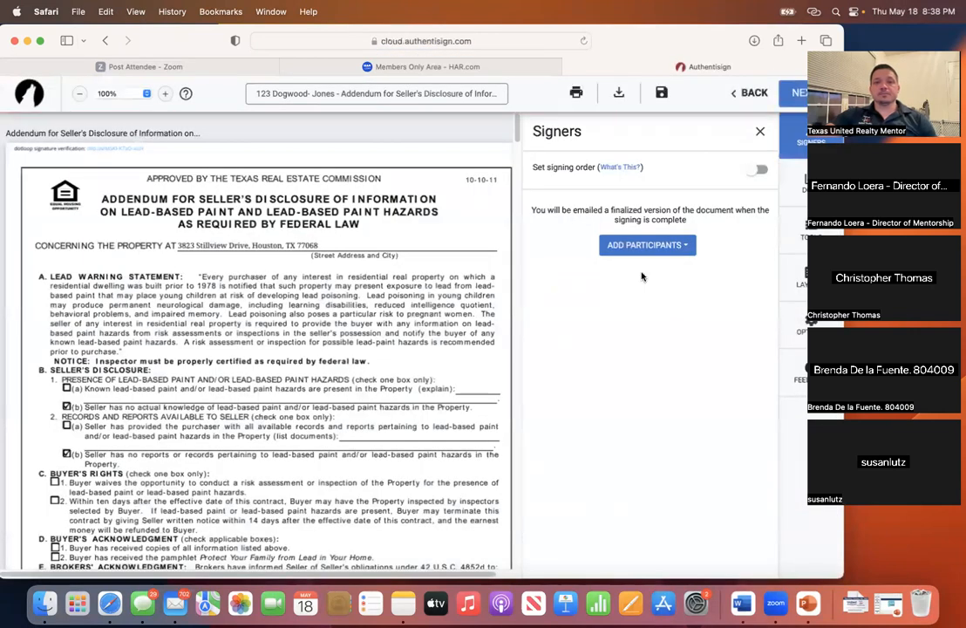
left_click(619, 96)
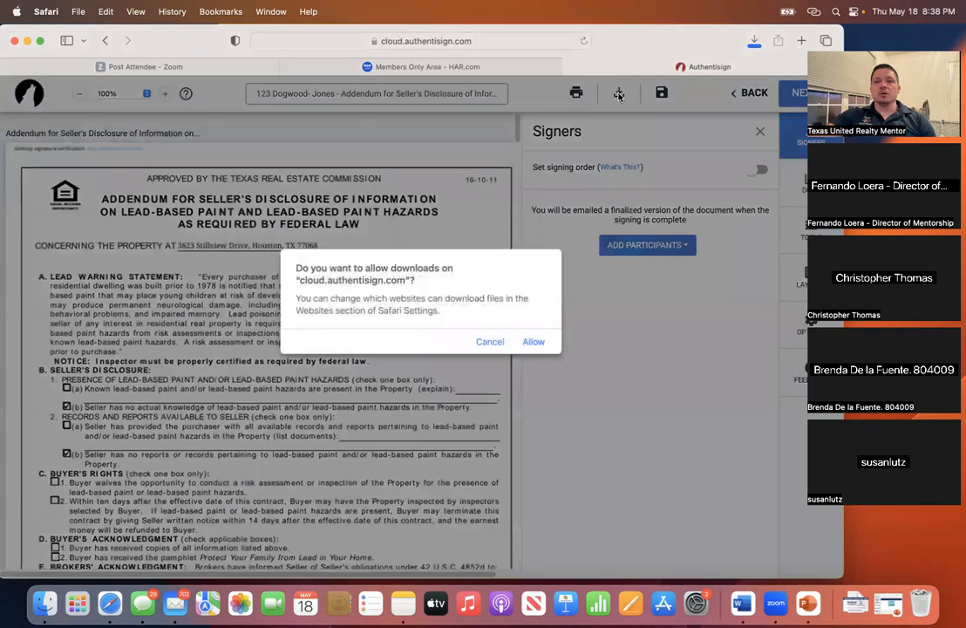
left_click(534, 341)
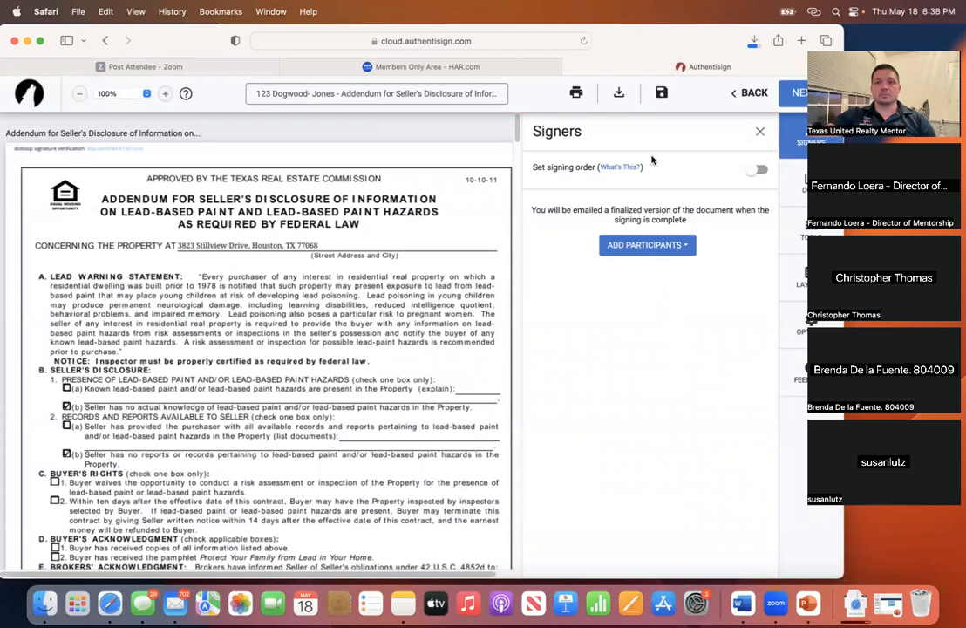
left_click_drag(649, 50, 603, 50)
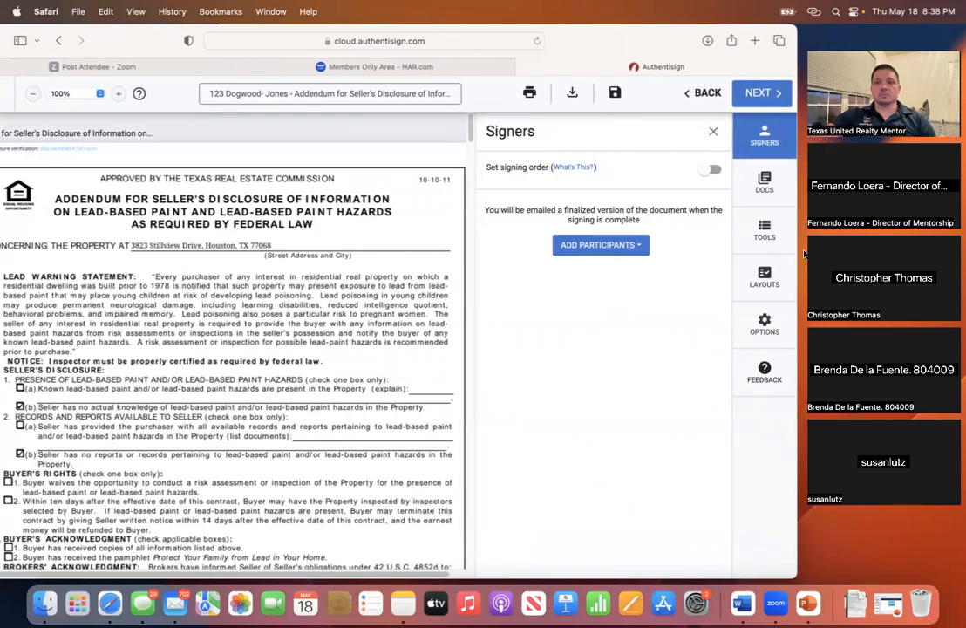
left_click(859, 606)
left_click(859, 572)
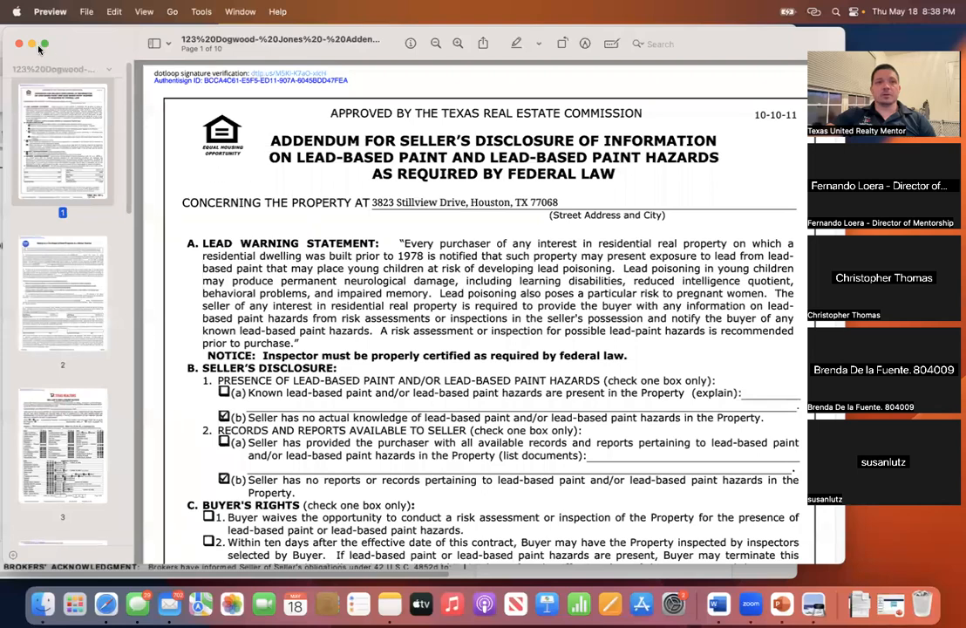
left_click(18, 45)
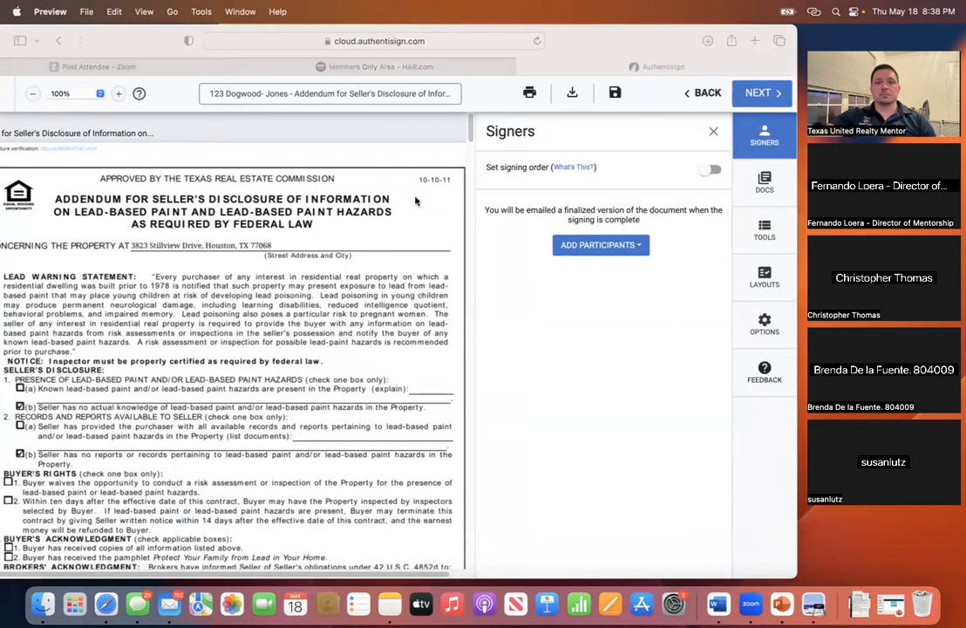
- Check the signing's Docs and Options tabs, attempt Next, and close the side panel
left_click(766, 184)
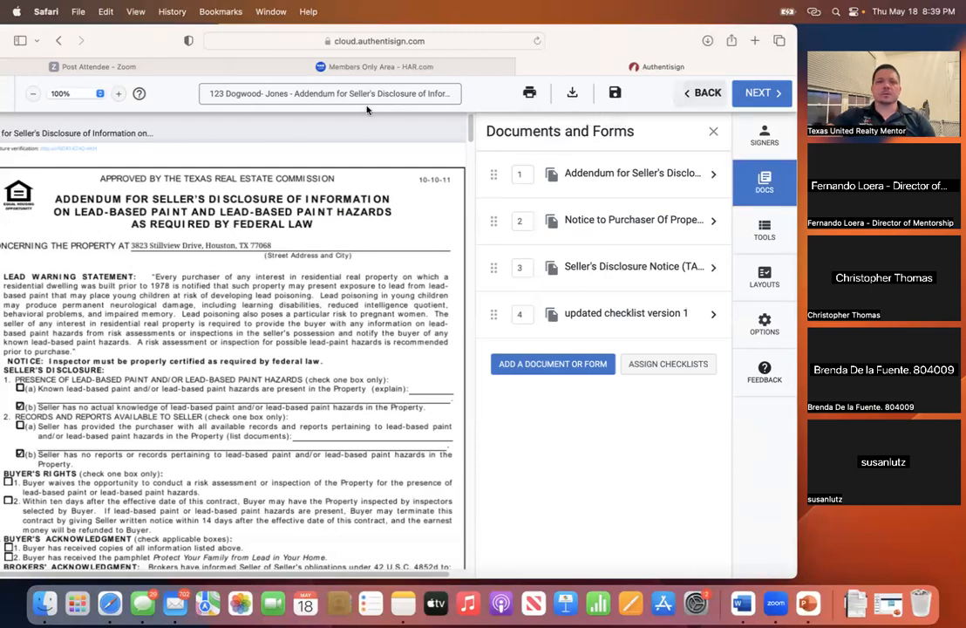
mouse_move(147, 47)
left_mouse_down()
mouse_move(202, 47)
mouse_move(162, 47)
left_mouse_up()
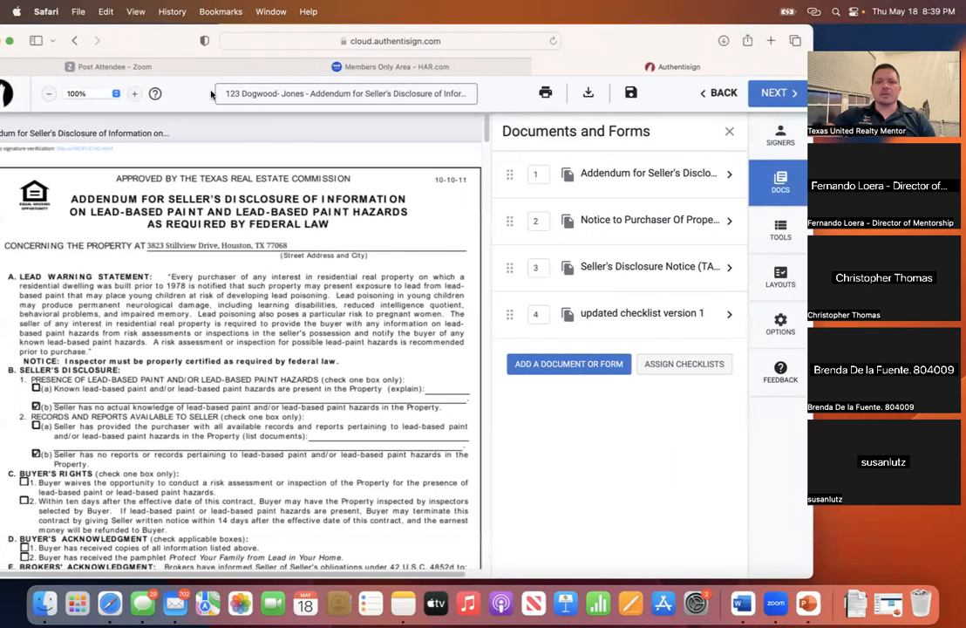
left_click(781, 326)
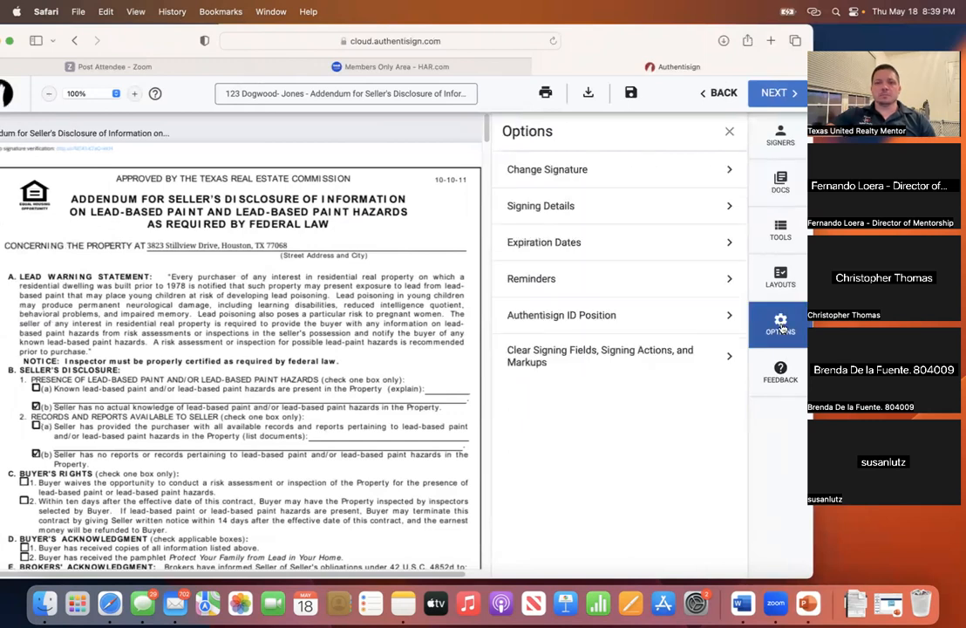
left_click(781, 181)
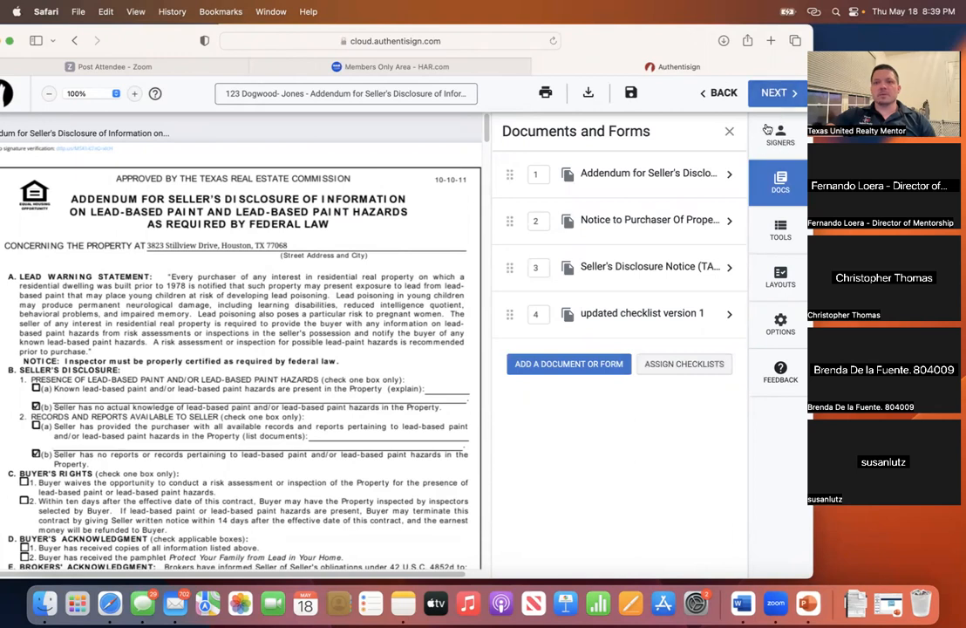
left_click(778, 100)
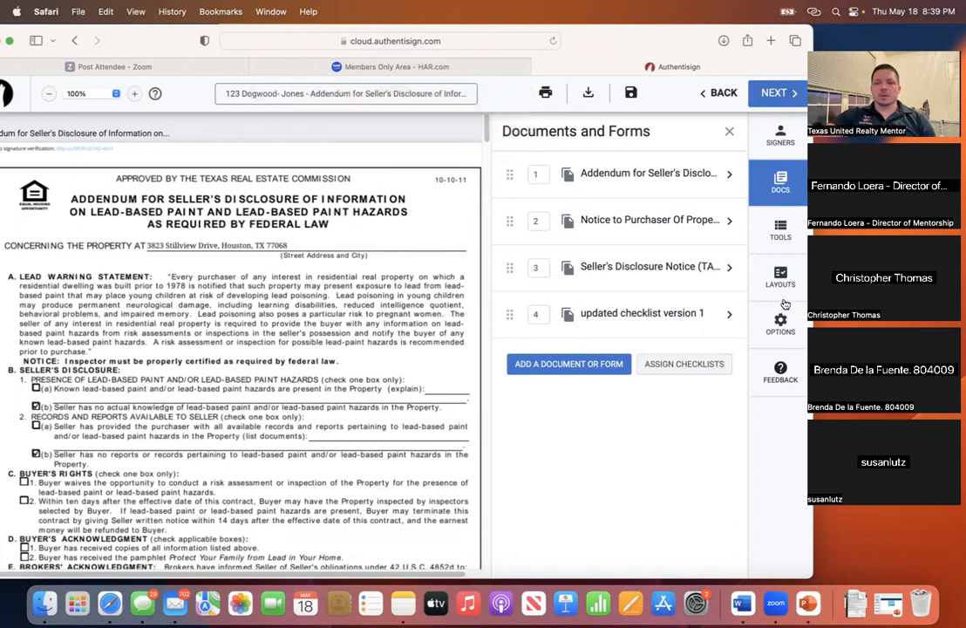
left_click(727, 132)
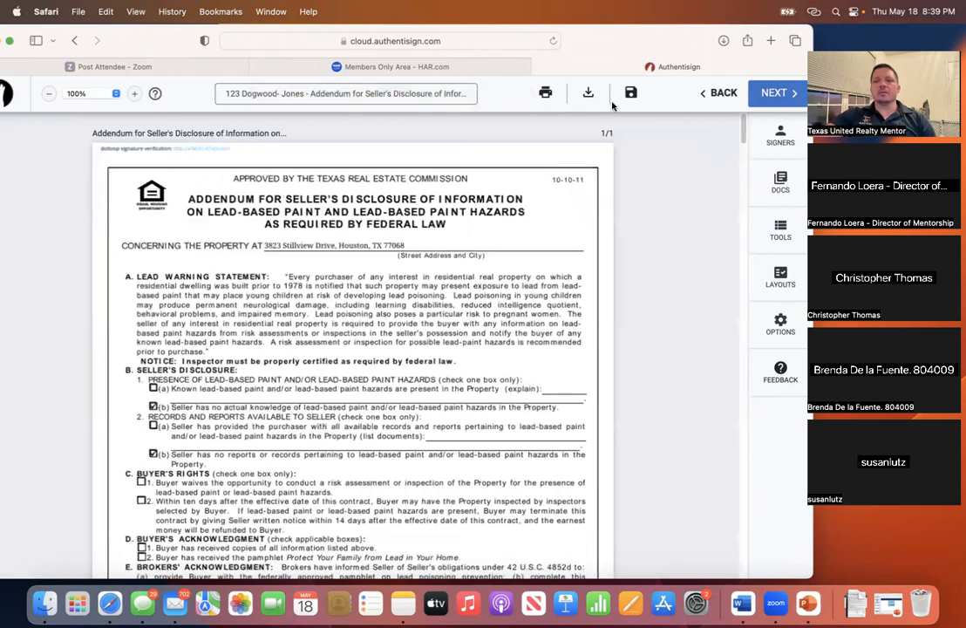
- Open the Signers panel and show the choices for adding a participant
left_click(716, 92)
left_click(774, 92)
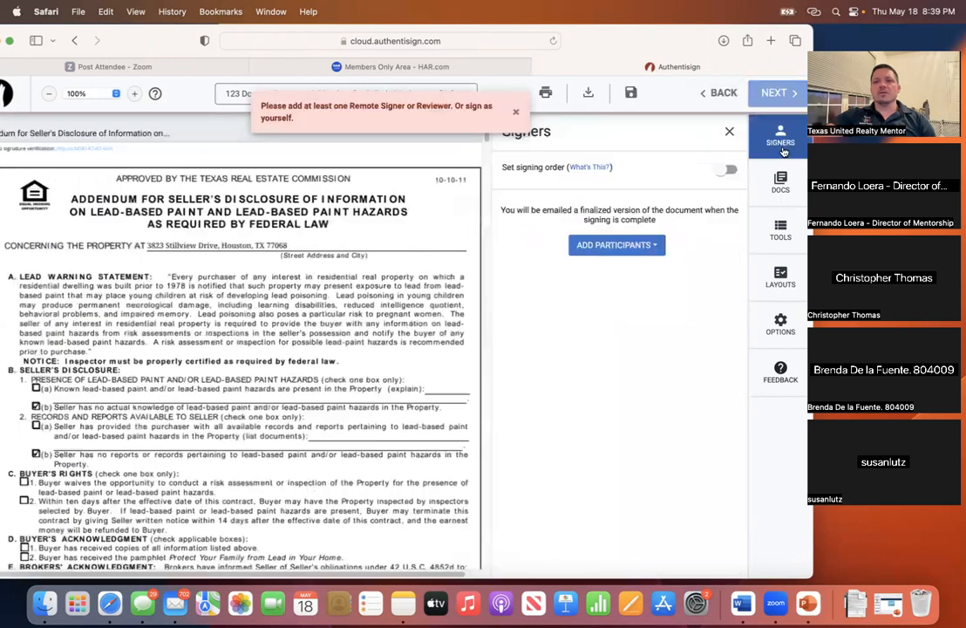
left_click(627, 246)
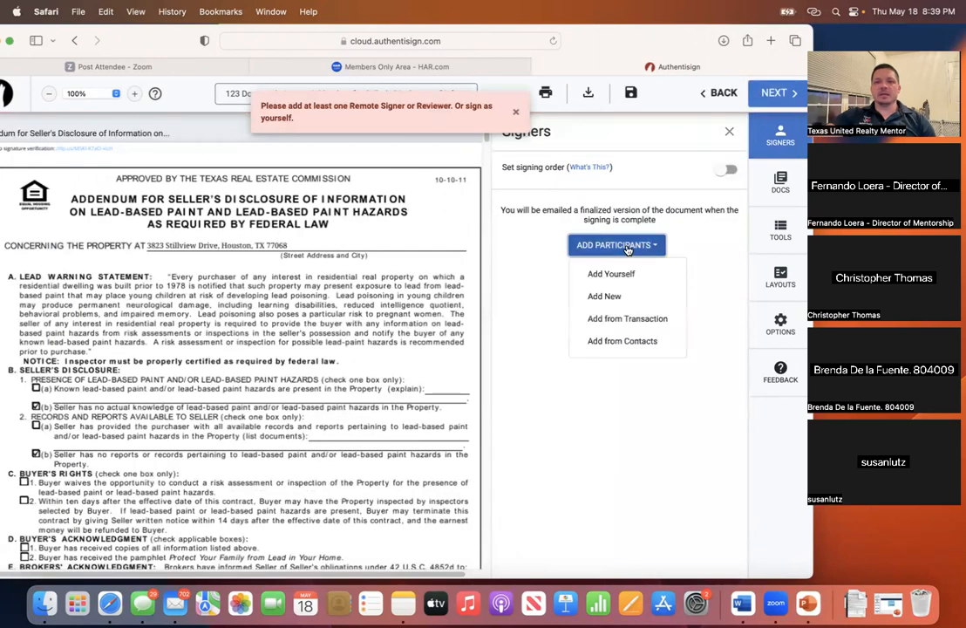
- Add a new participant and enter their first and last name, leaving the email empty
left_click(609, 296)
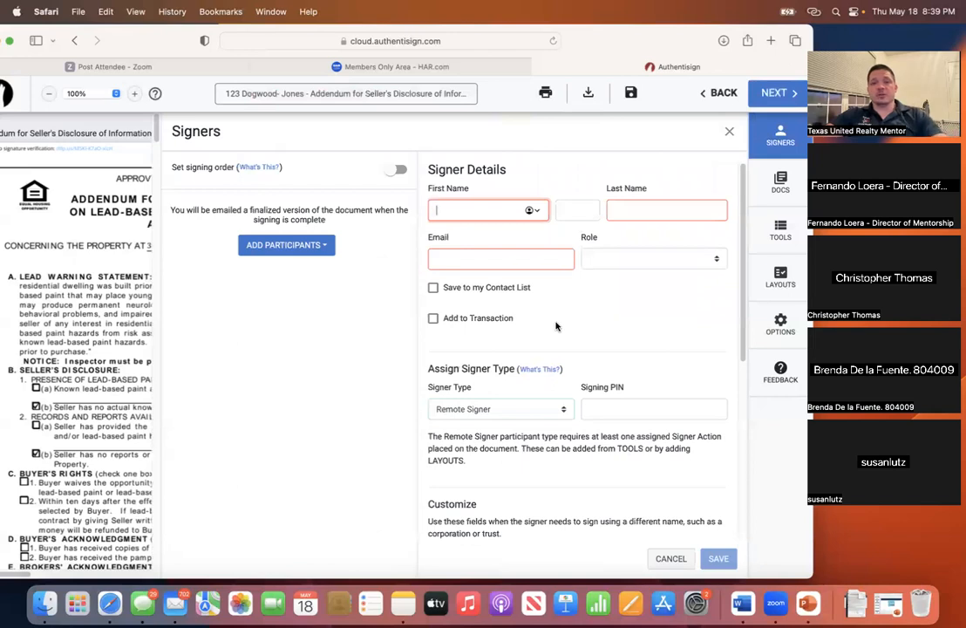
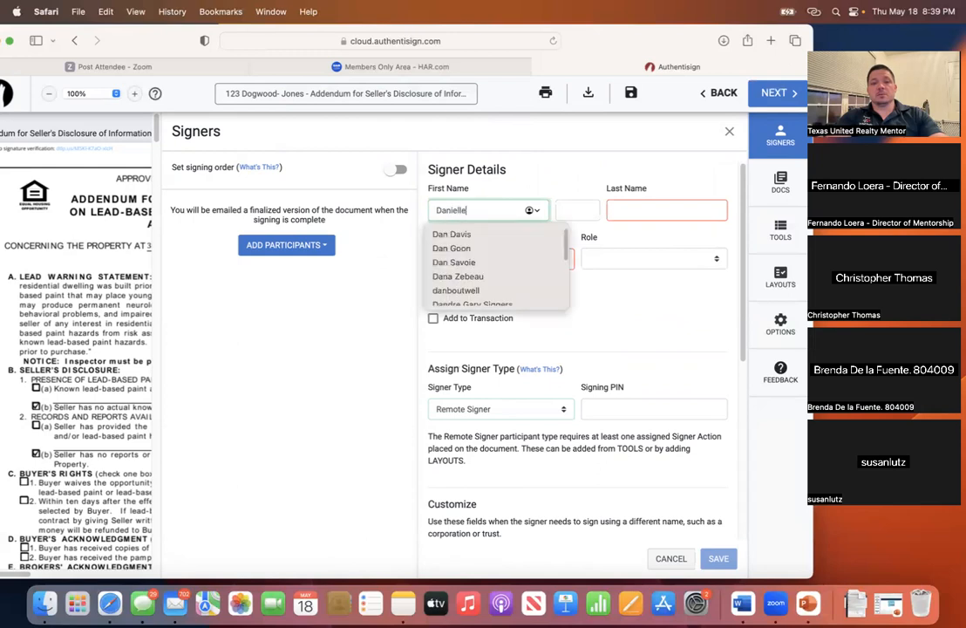
key("Tab")
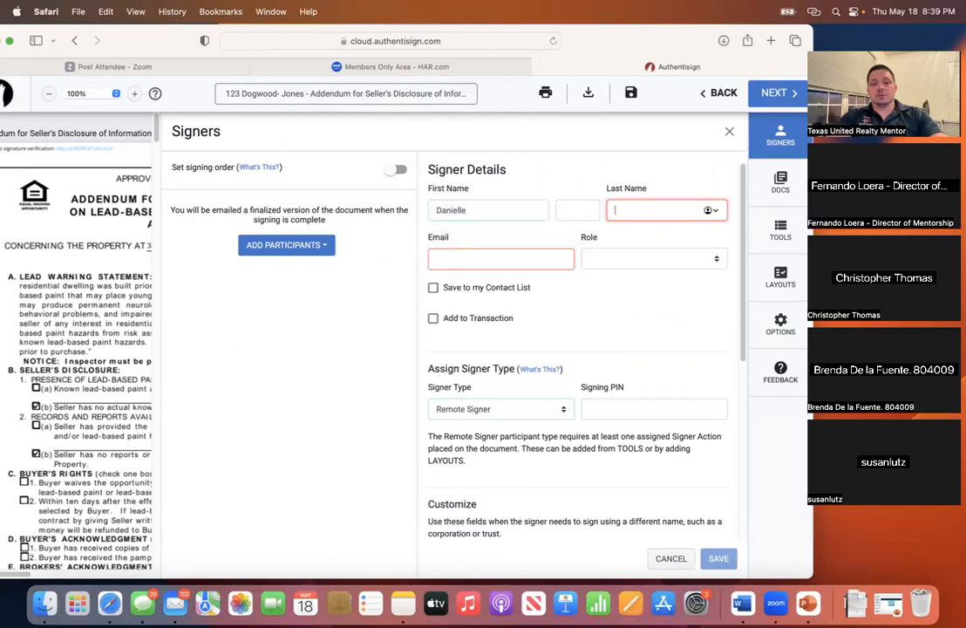
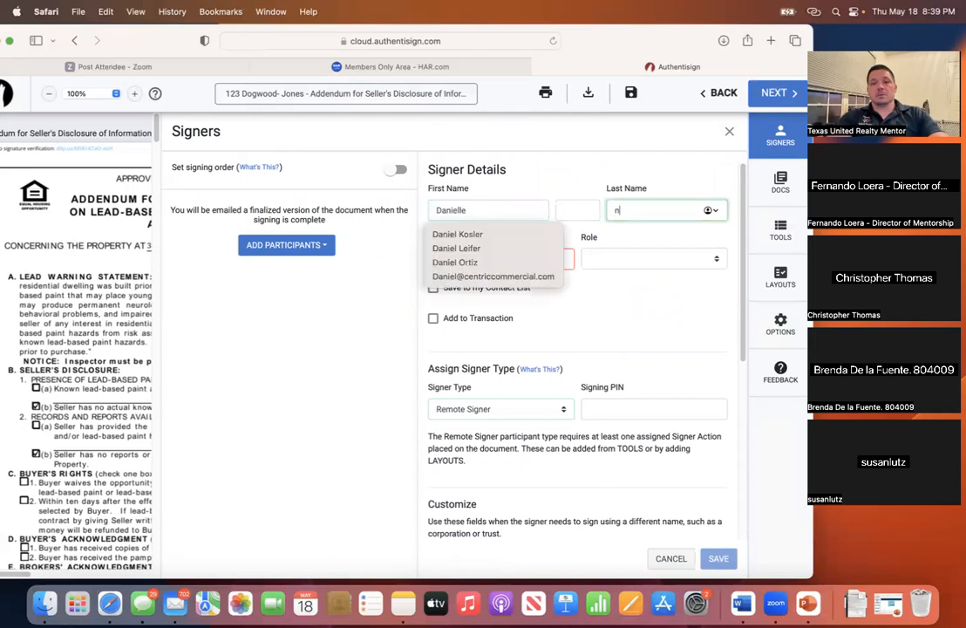
key("Tab")
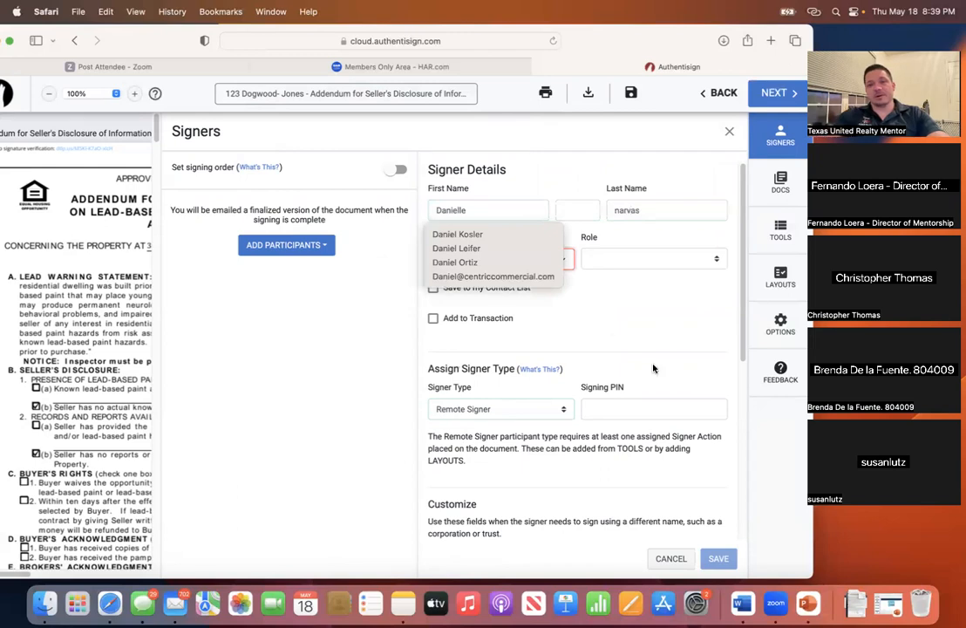
left_click(661, 333)
left_click(511, 263)
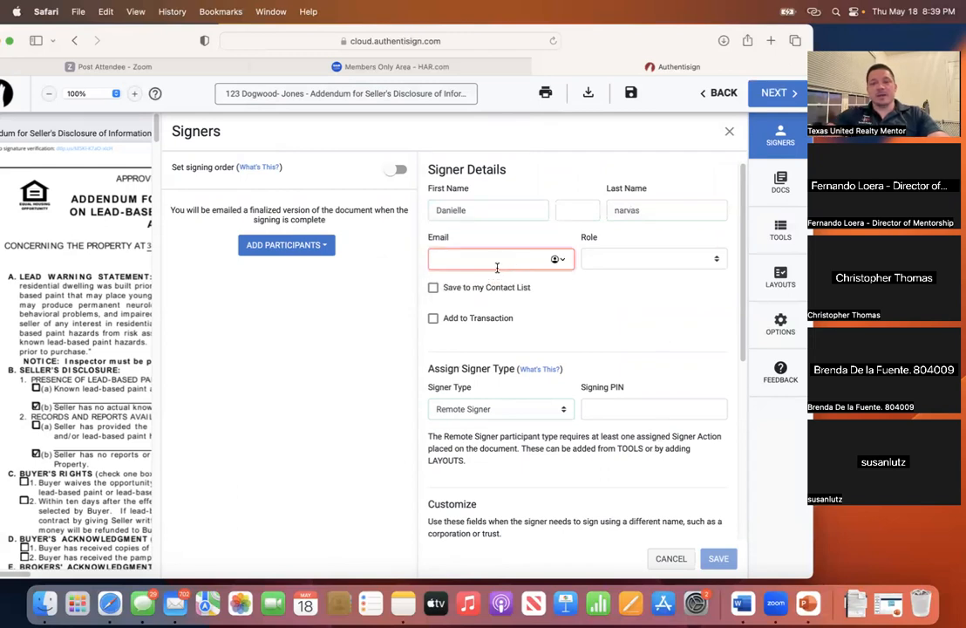
- Set the participant's role to Other and signer type to Reviewer, then close the Signers dialog without saving
left_click(624, 259)
scroll(653, 359, "down", 1)
scroll(653, 359, "down", 5)
scroll(656, 369, "down", 1)
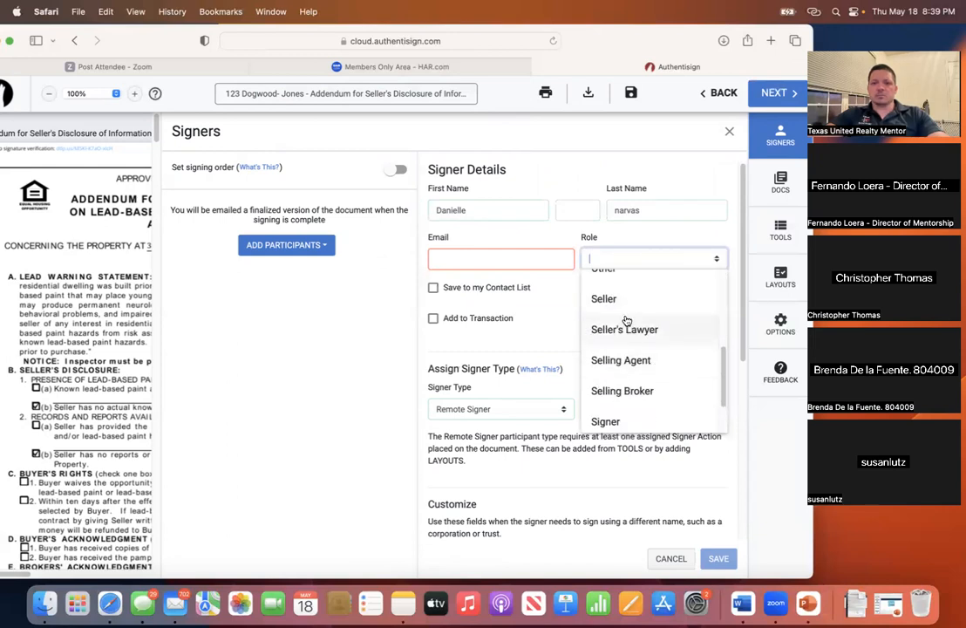
left_click(610, 276)
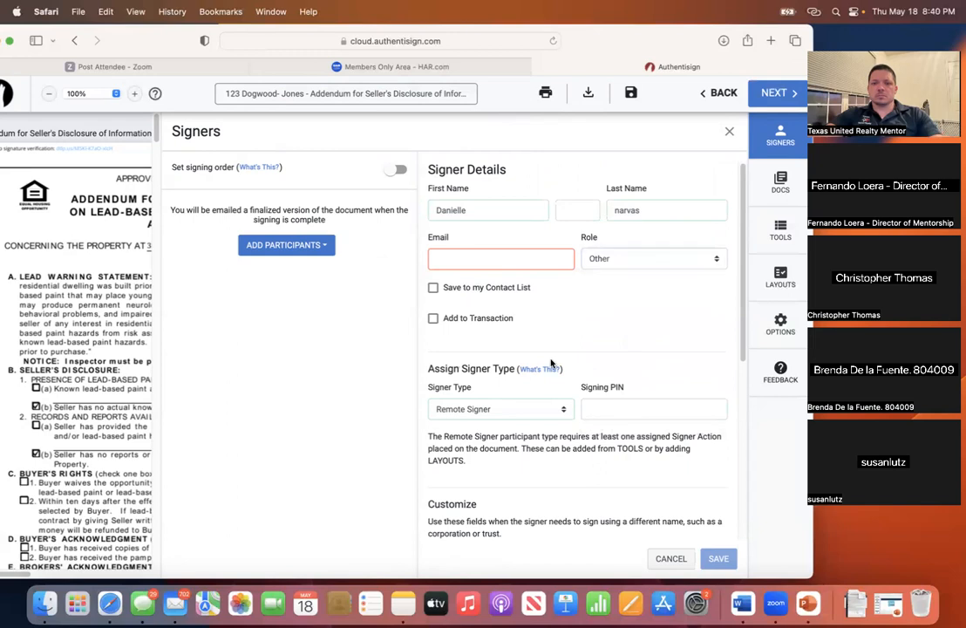
scroll(552, 366, "down", 1)
left_click(527, 385)
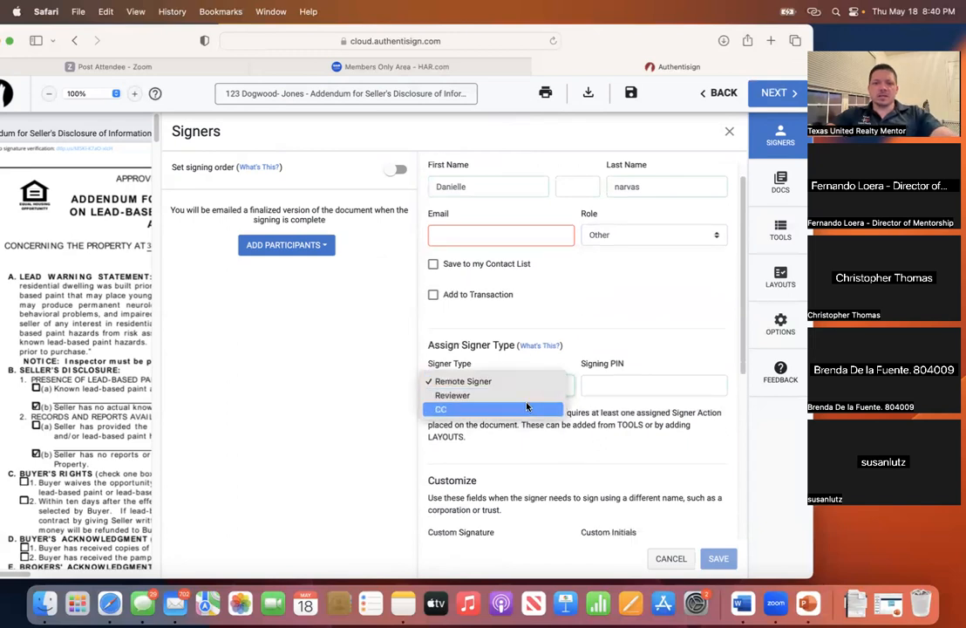
left_click(528, 397)
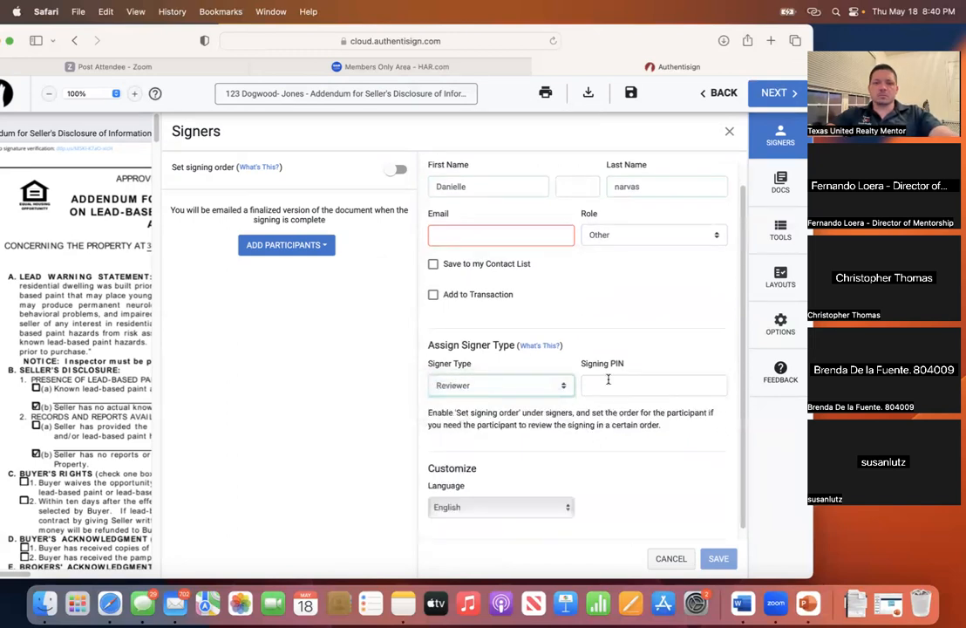
scroll(588, 347, "down", 1)
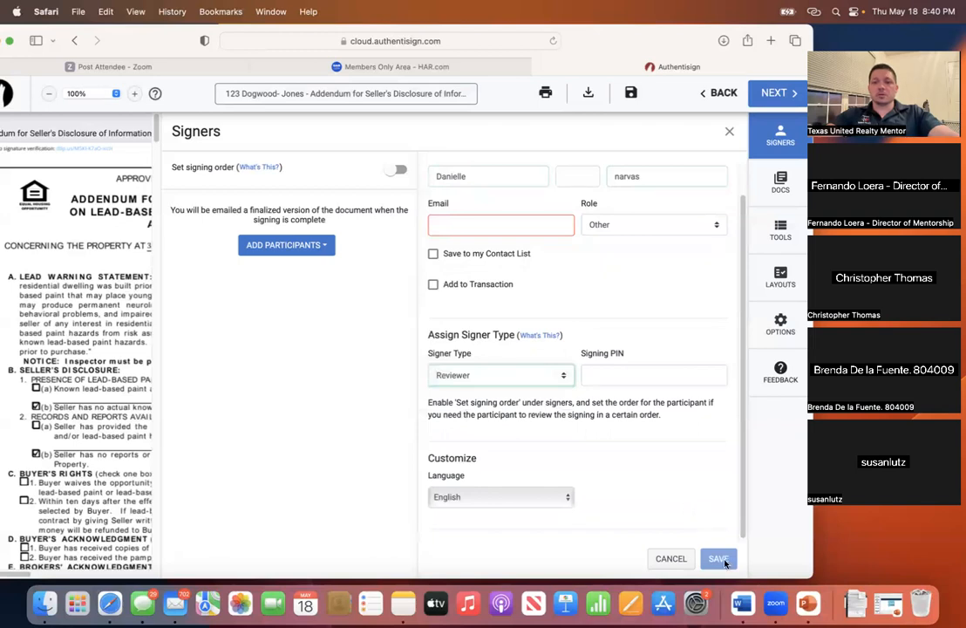
scroll(624, 429, "up", 1)
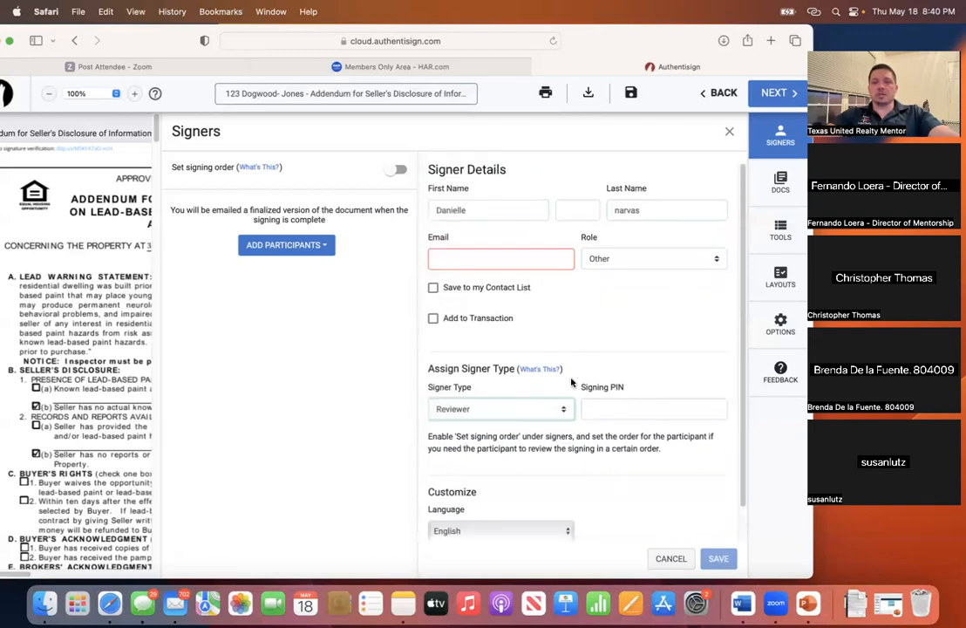
left_click(728, 134)
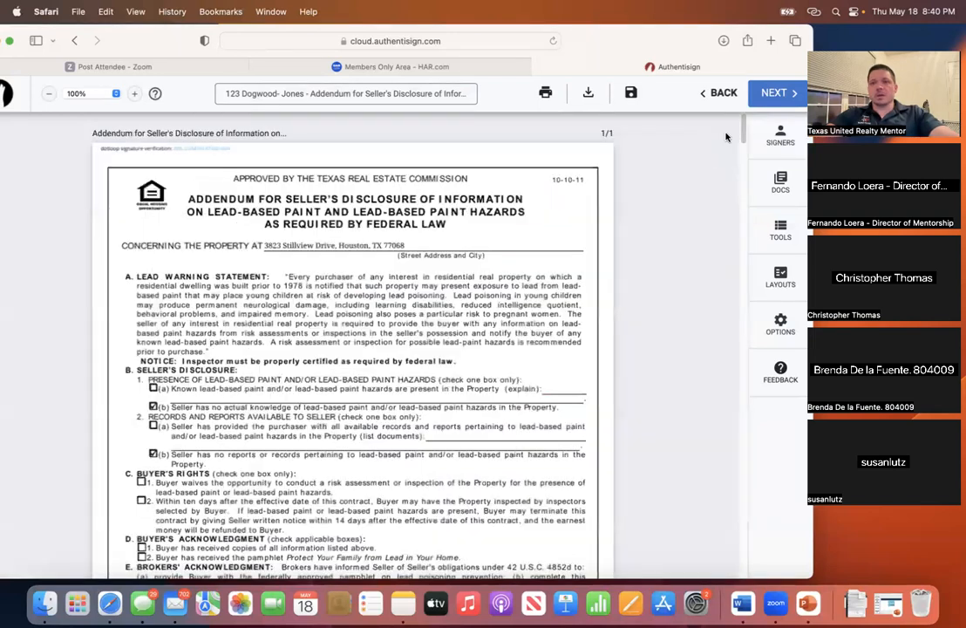